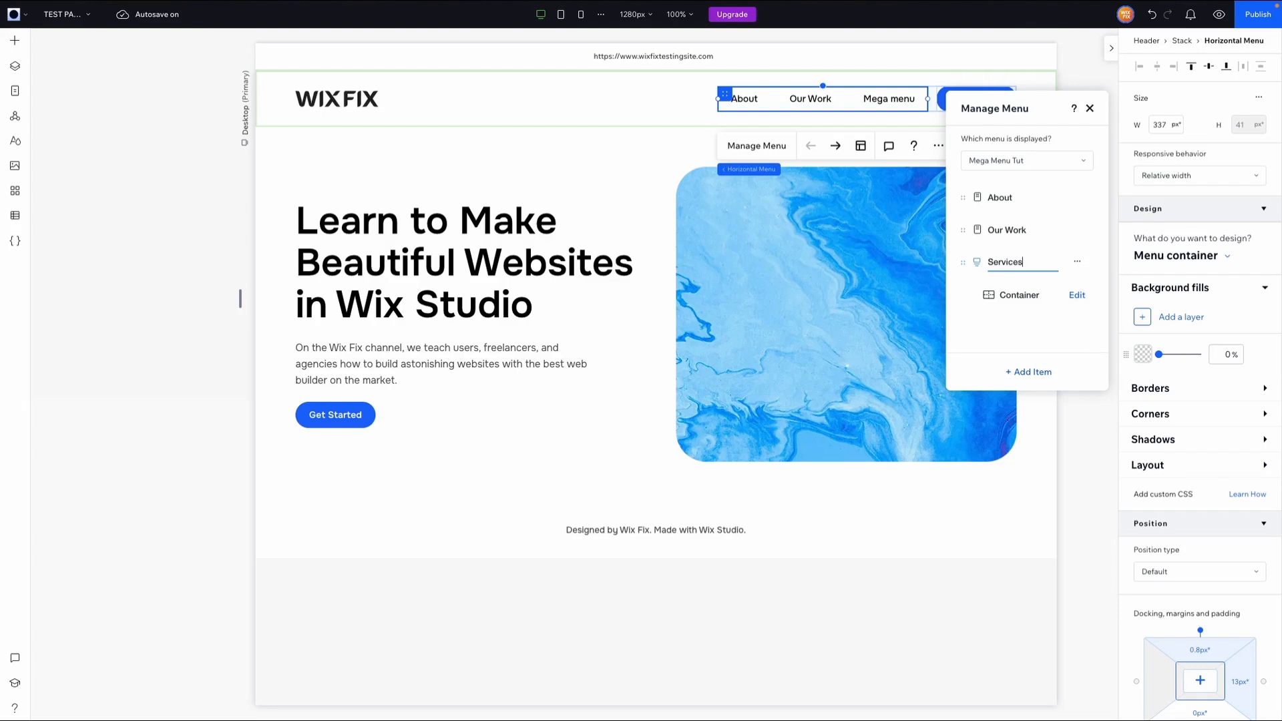
- Rename the mega menu item as Services and move it between About and Our Work
{"action": "key", "text": "Return"}
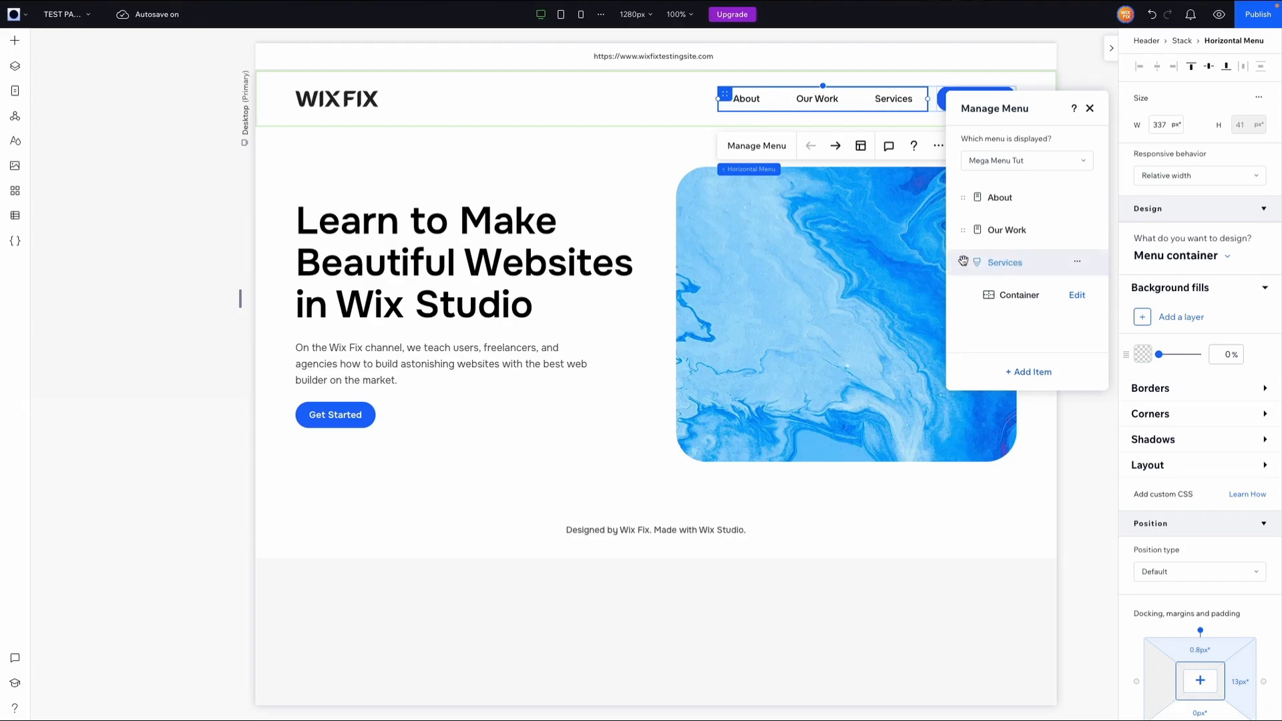
{"action": "left_click_drag", "start_coordinate": [963, 264], "coordinate": [965, 227]}
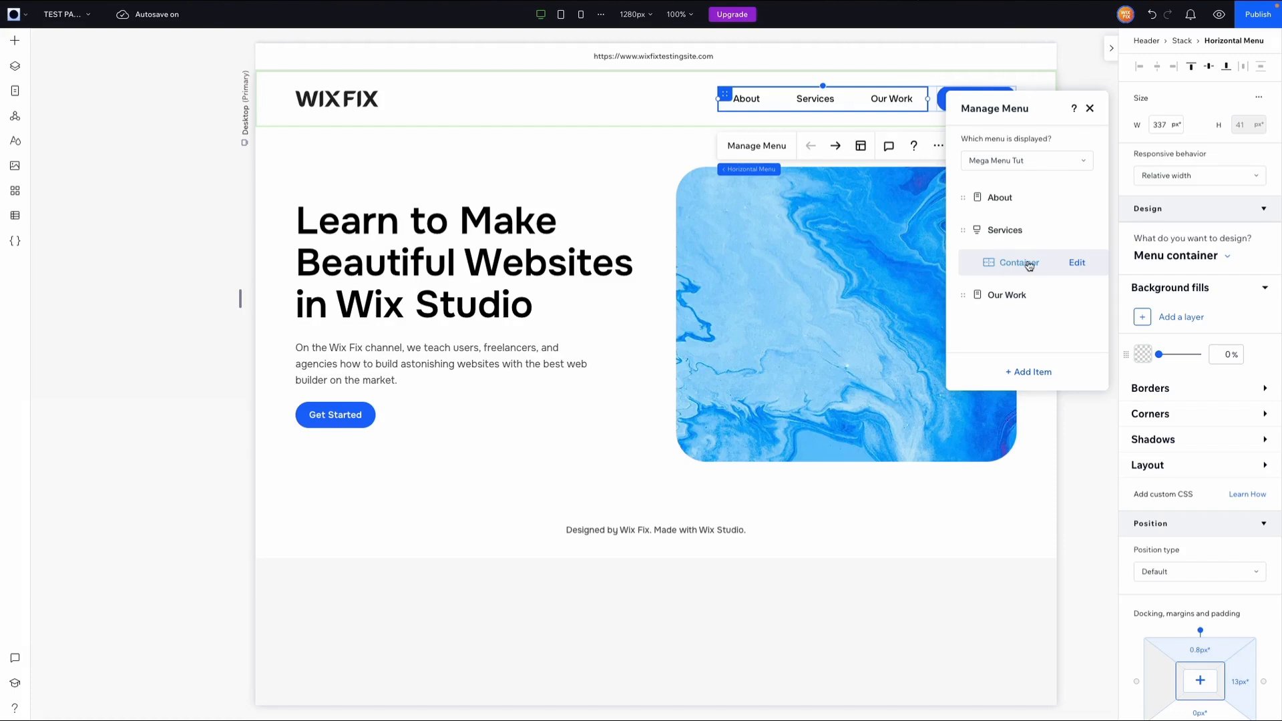
- Open the Services mega menu container for editing and increase its height to 490 px
{"action": "left_click", "coordinate": [1078, 262]}
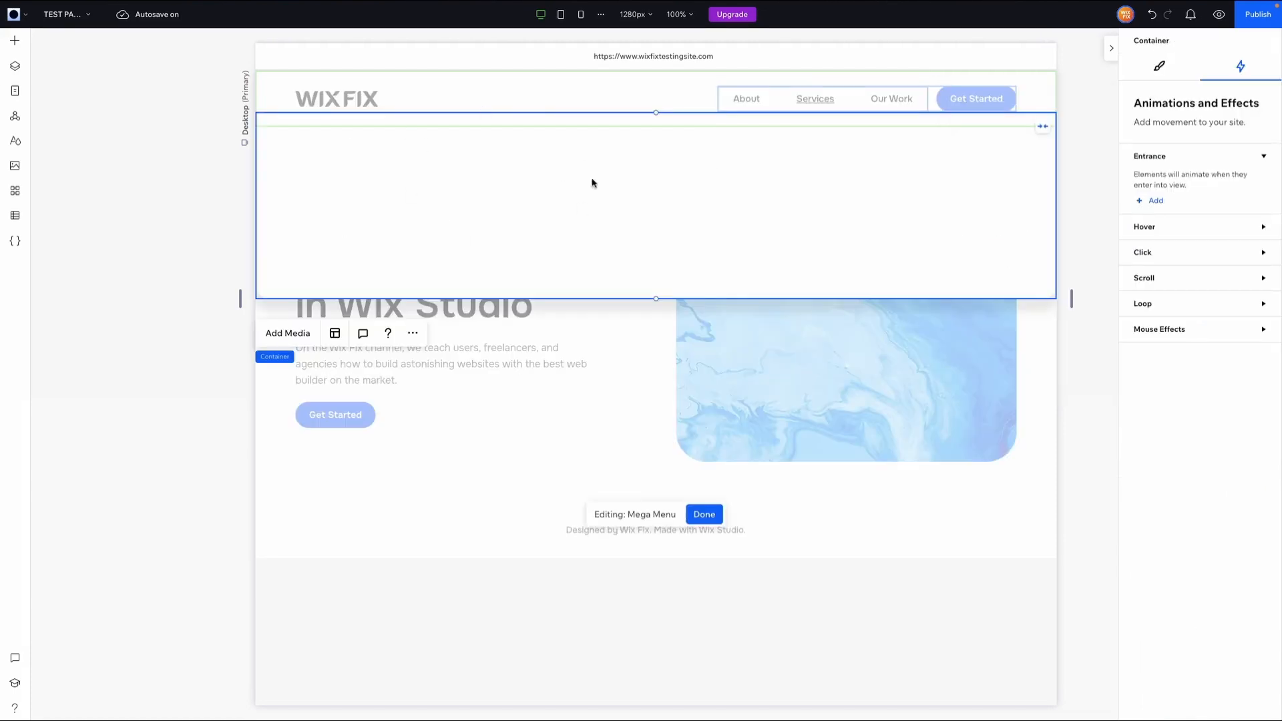
{"action": "left_click_drag", "start_coordinate": [656, 298], "coordinate": [651, 420]}
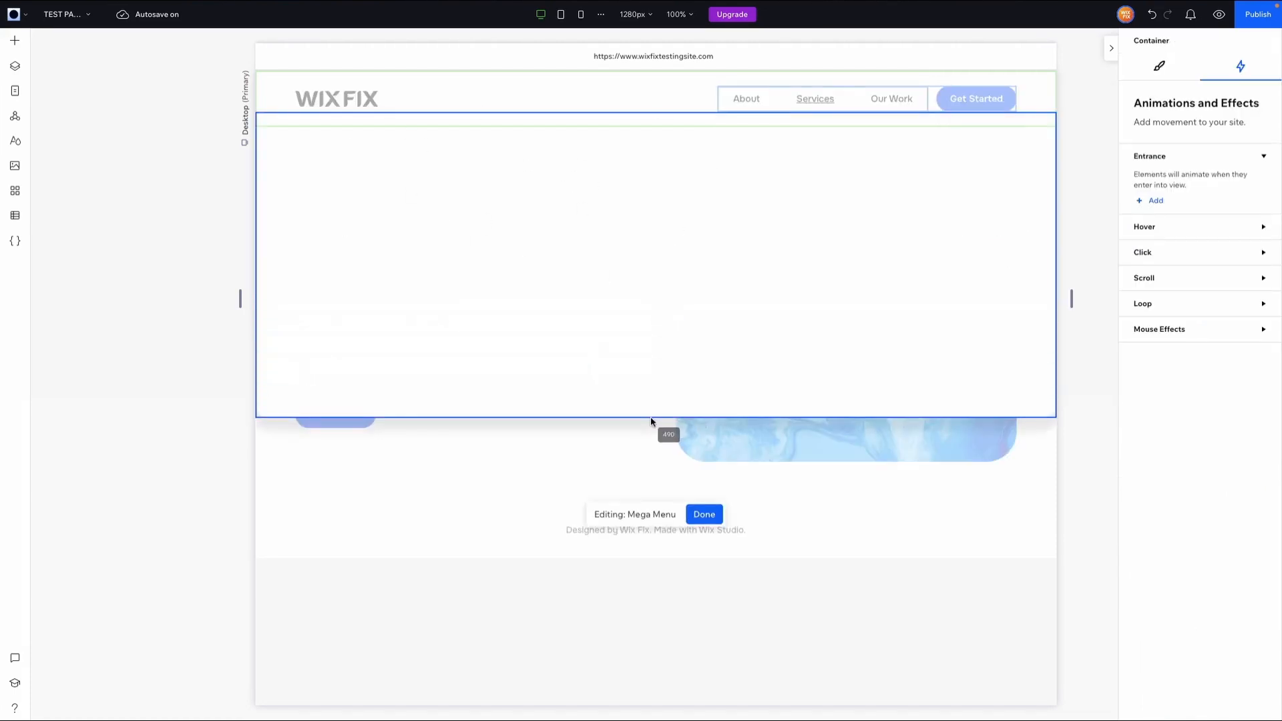
- Examine the dropdown container's design settings, including its background fill, corner radii, and shadow type, offsets and color
{"action": "left_click", "coordinate": [1161, 67]}
{"action": "scroll", "coordinate": [1242, 384], "scroll_direction": "down", "scroll_amount": 4}
{"action": "scroll", "coordinate": [1243, 383], "scroll_direction": "up", "scroll_amount": 3}
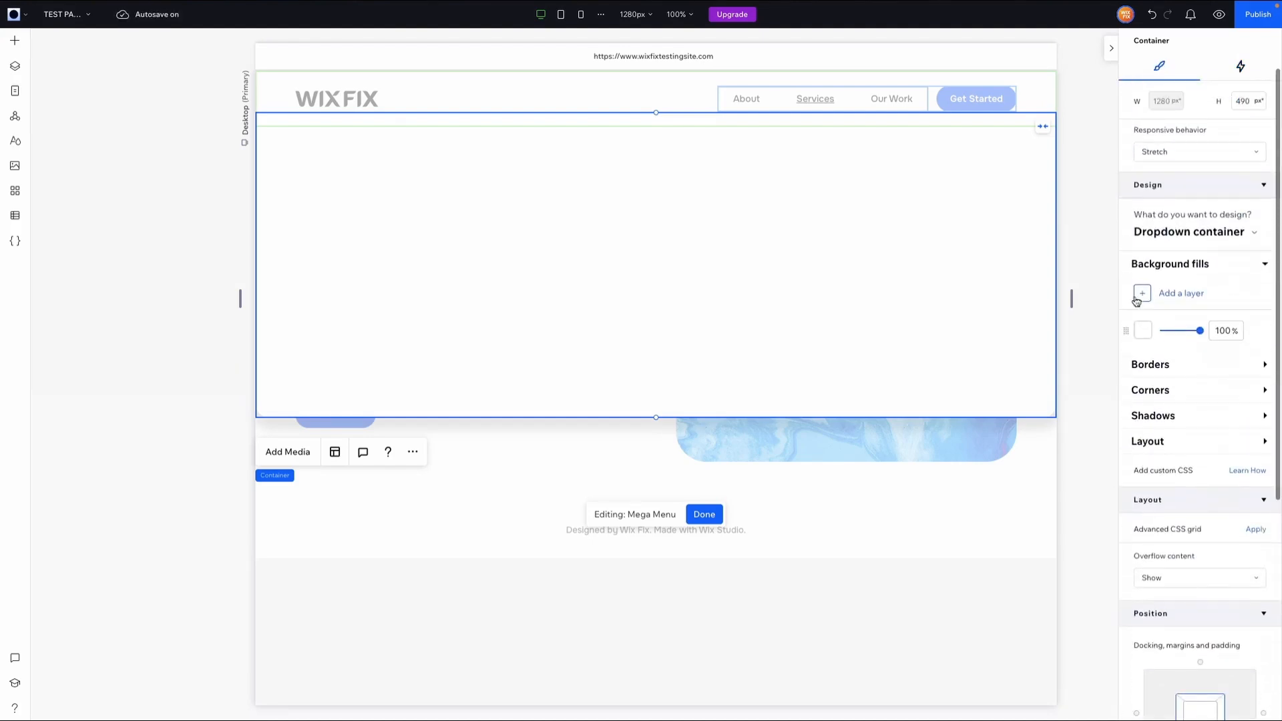
{"action": "left_click", "coordinate": [1151, 390]}
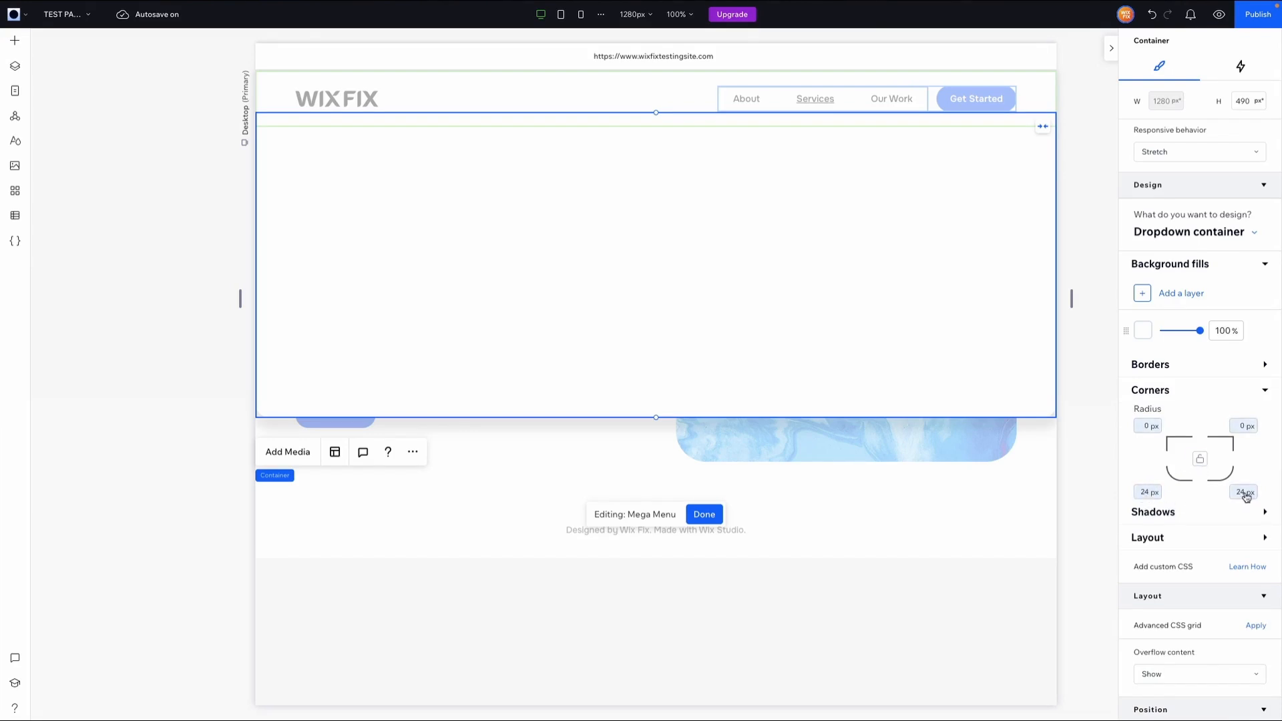
{"action": "left_click", "coordinate": [1191, 511]}
{"action": "scroll", "coordinate": [1191, 508], "scroll_direction": "down", "scroll_amount": 3}
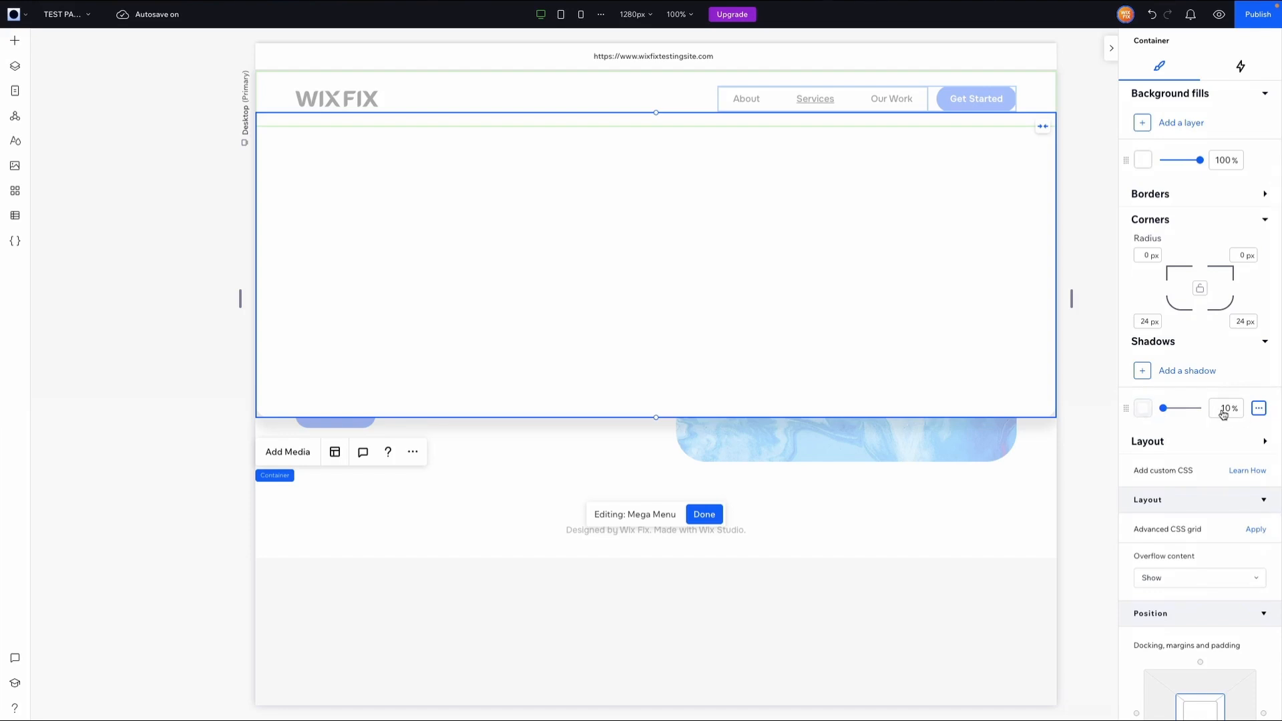
{"action": "left_click", "coordinate": [1144, 413]}
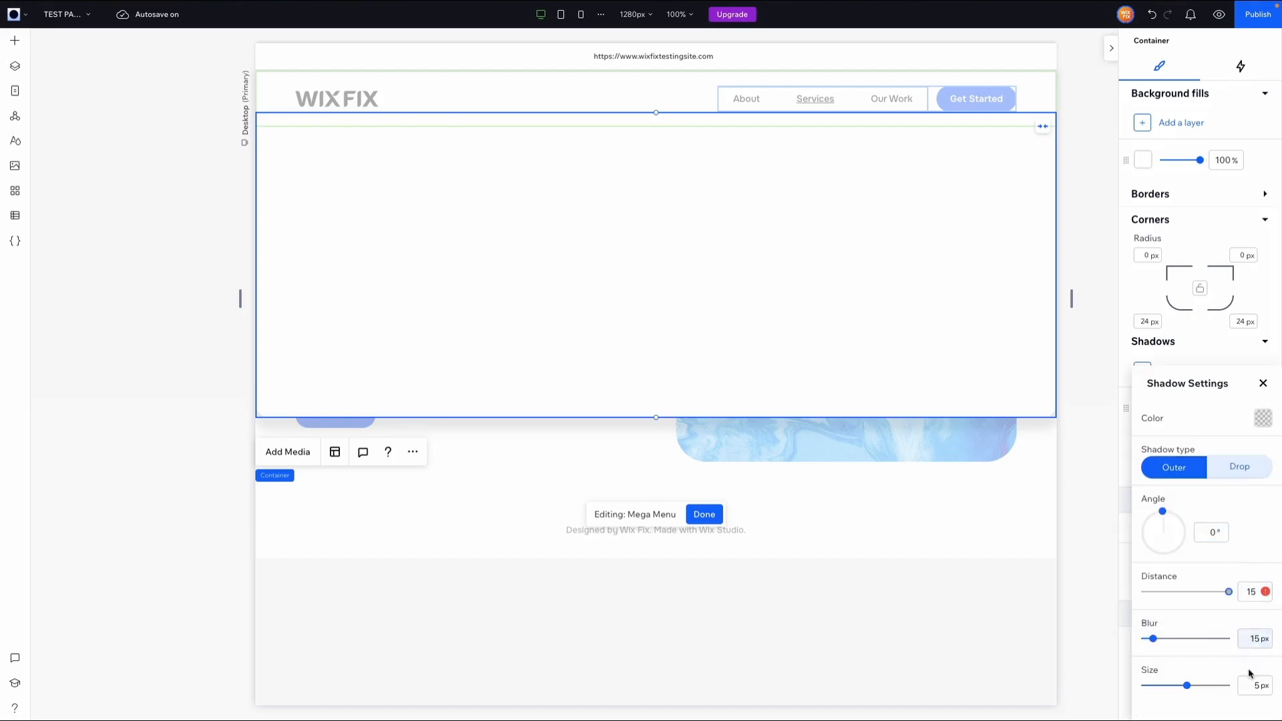
{"action": "left_click", "coordinate": [1257, 417]}
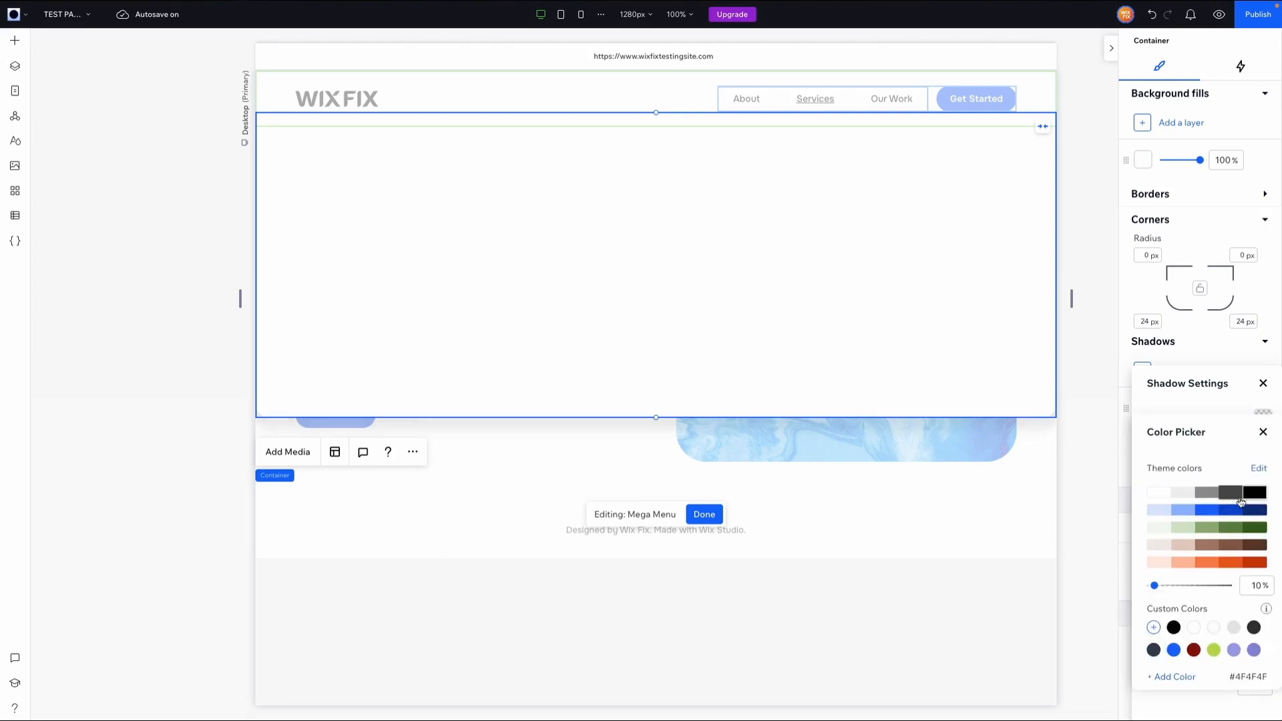
{"action": "left_click", "coordinate": [1263, 382]}
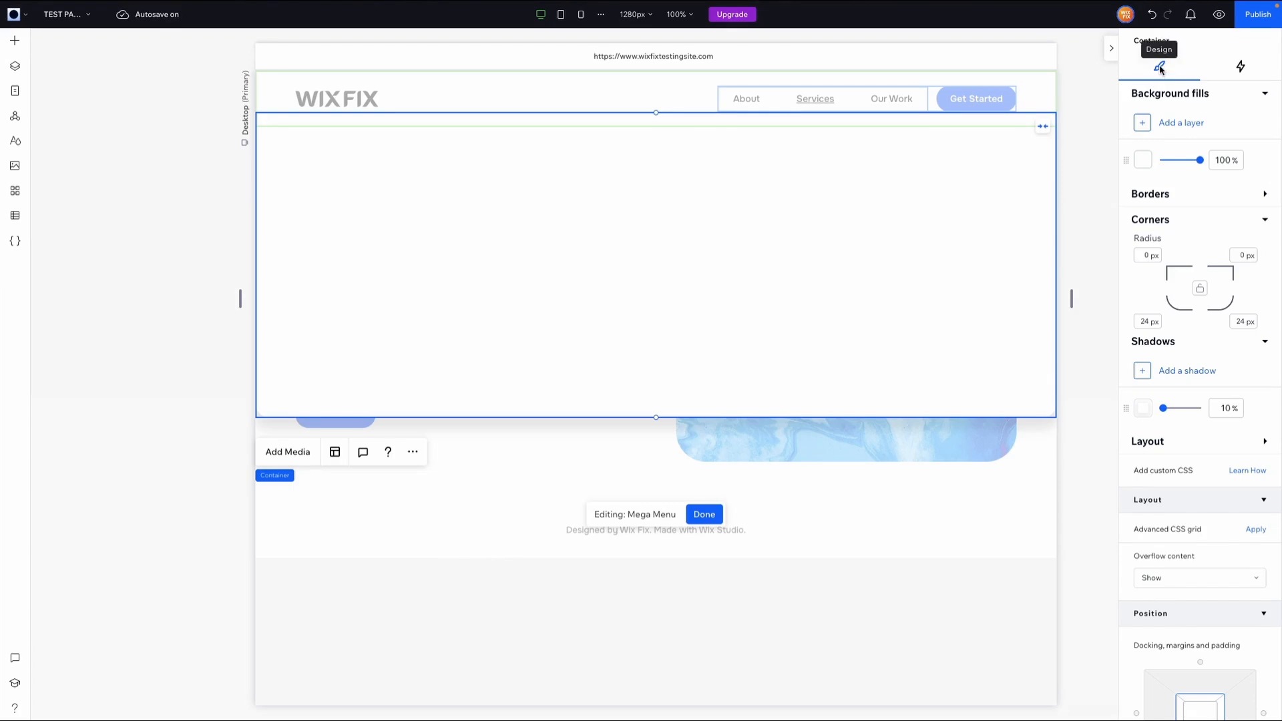
- Set the dropdown container's padding to 5% on all four sides
{"action": "scroll", "coordinate": [1169, 289], "scroll_direction": "down", "scroll_amount": 4}
{"action": "scroll", "coordinate": [1195, 418], "scroll_direction": "down", "scroll_amount": 1}
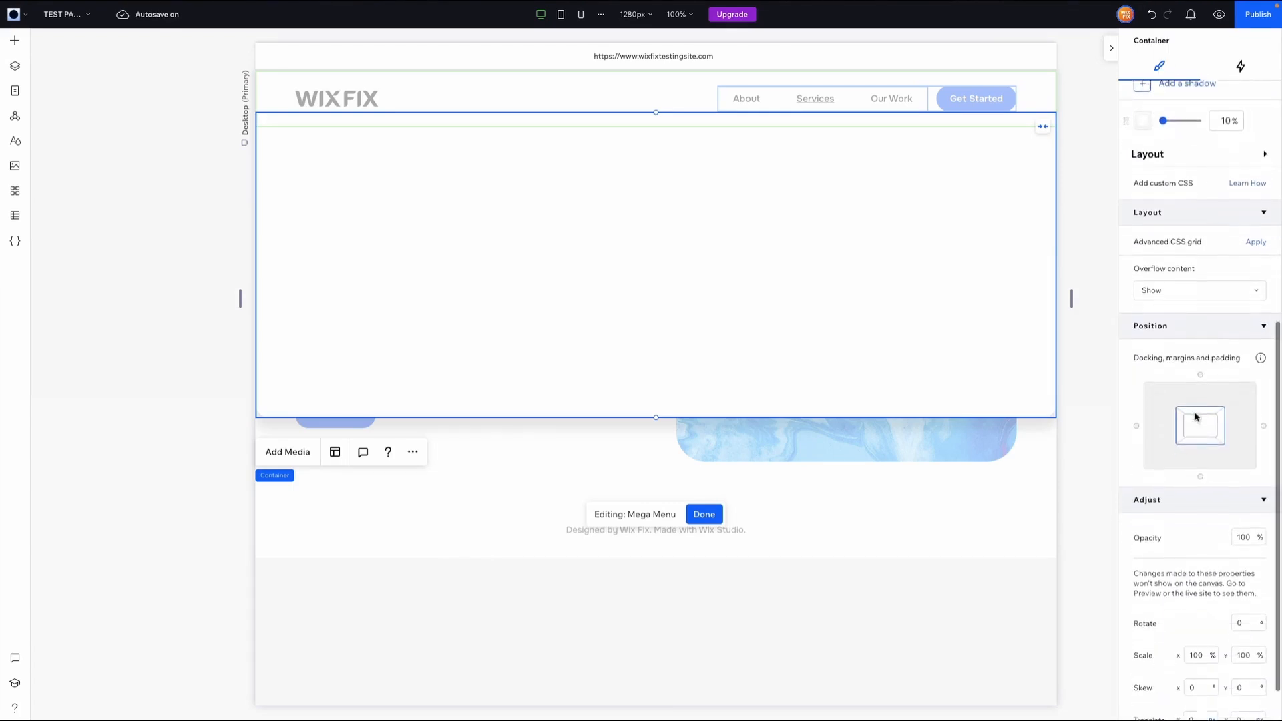
{"action": "mouse_move", "coordinate": [1181, 415]}
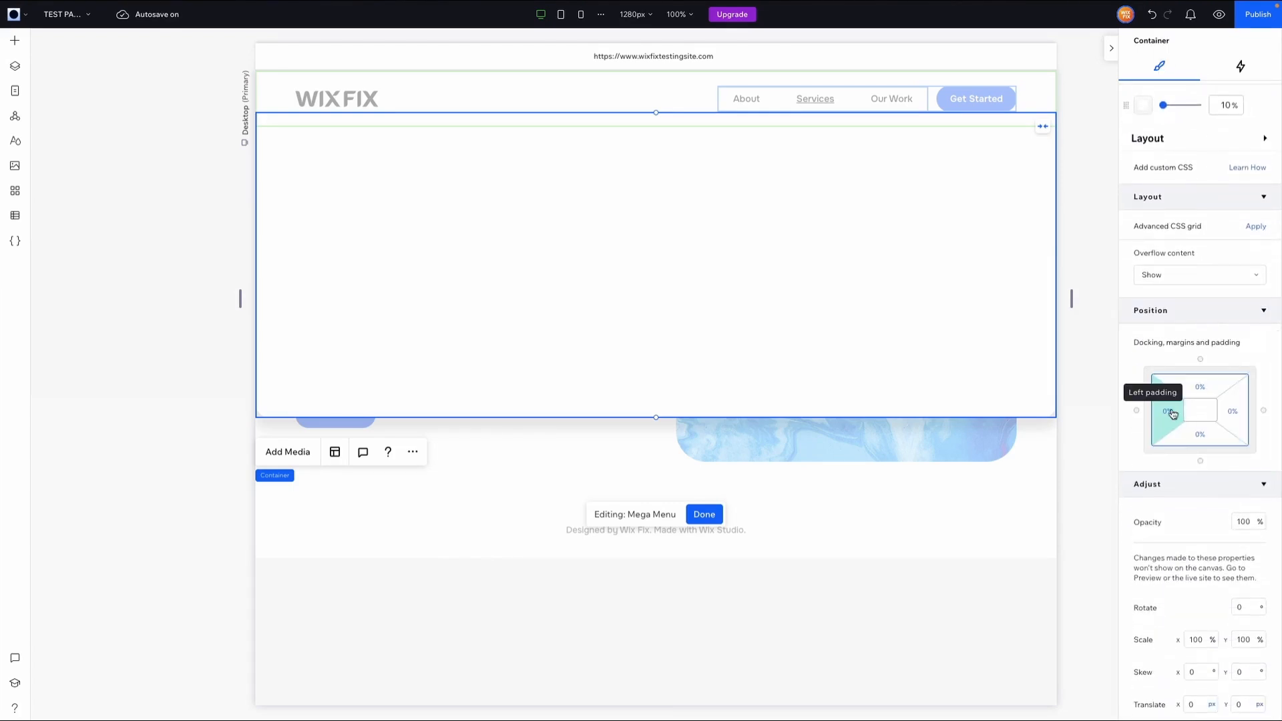
{"action": "left_click", "coordinate": [1173, 415]}
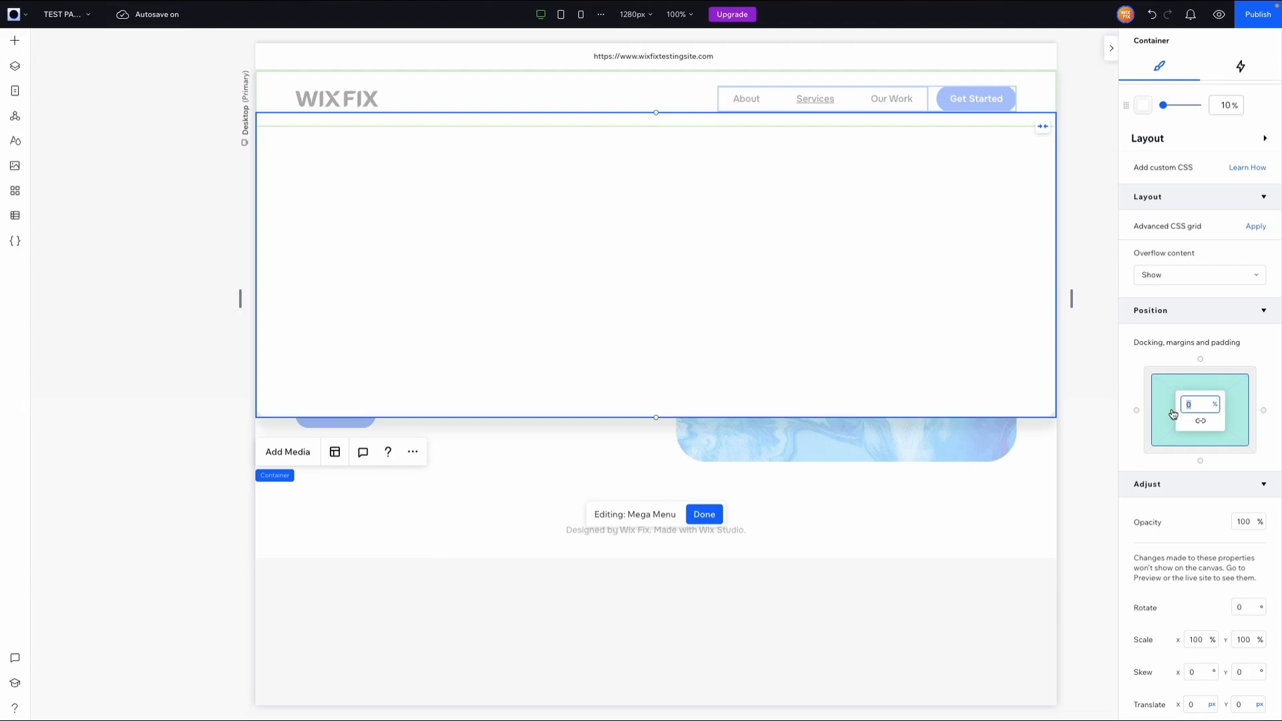
{"action": "type", "text": "5"}
{"action": "key", "text": "Return"}
- Set the dropdown container's top padding to 24 px and its bottom padding to 48 px
{"action": "left_click", "coordinate": [1213, 386]}
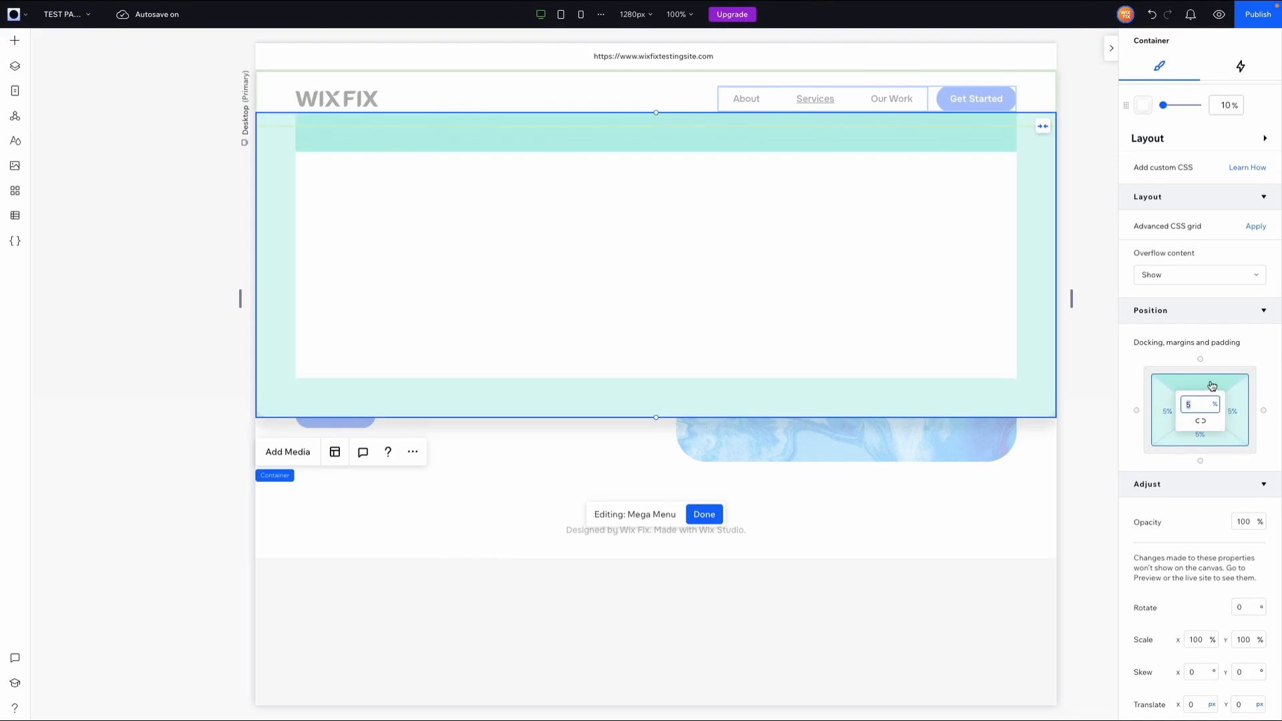
{"action": "type", "text": "24px"}
{"action": "key", "text": "Return"}
{"action": "left_click", "coordinate": [1215, 441]}
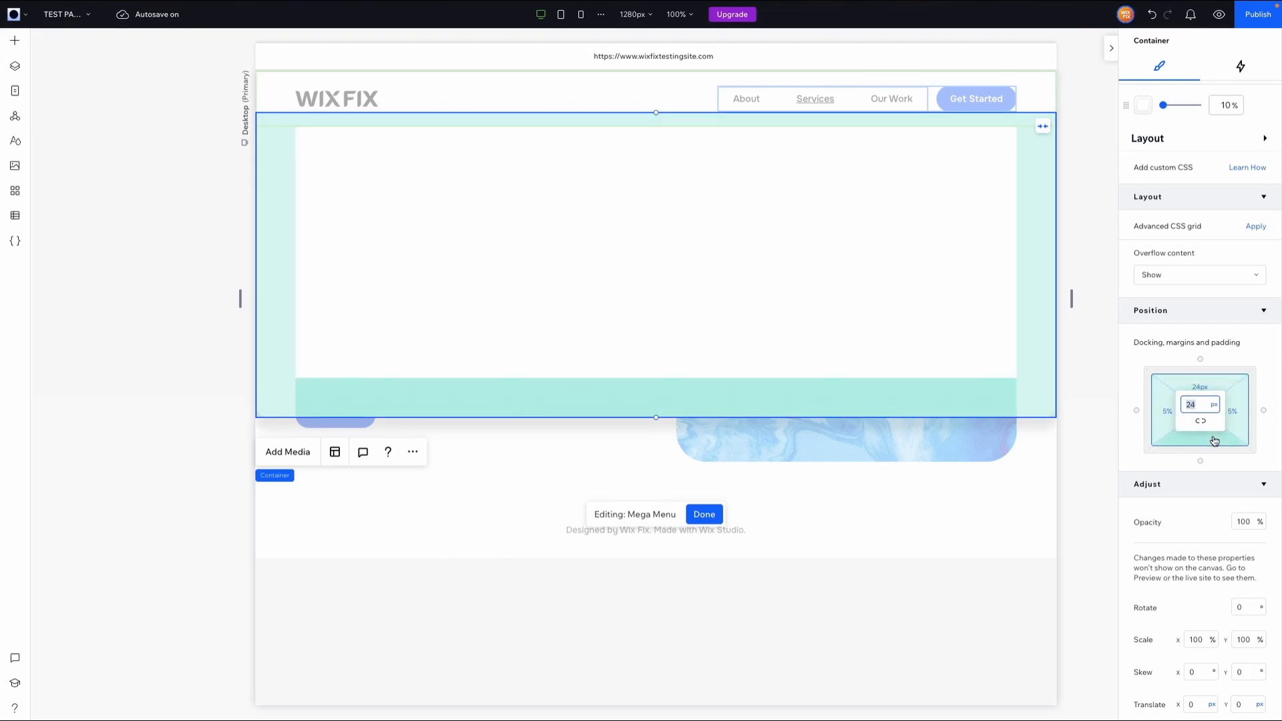
{"action": "left_click", "coordinate": [1189, 404]}
{"action": "type", "text": "48px"}
{"action": "key", "text": "Return"}
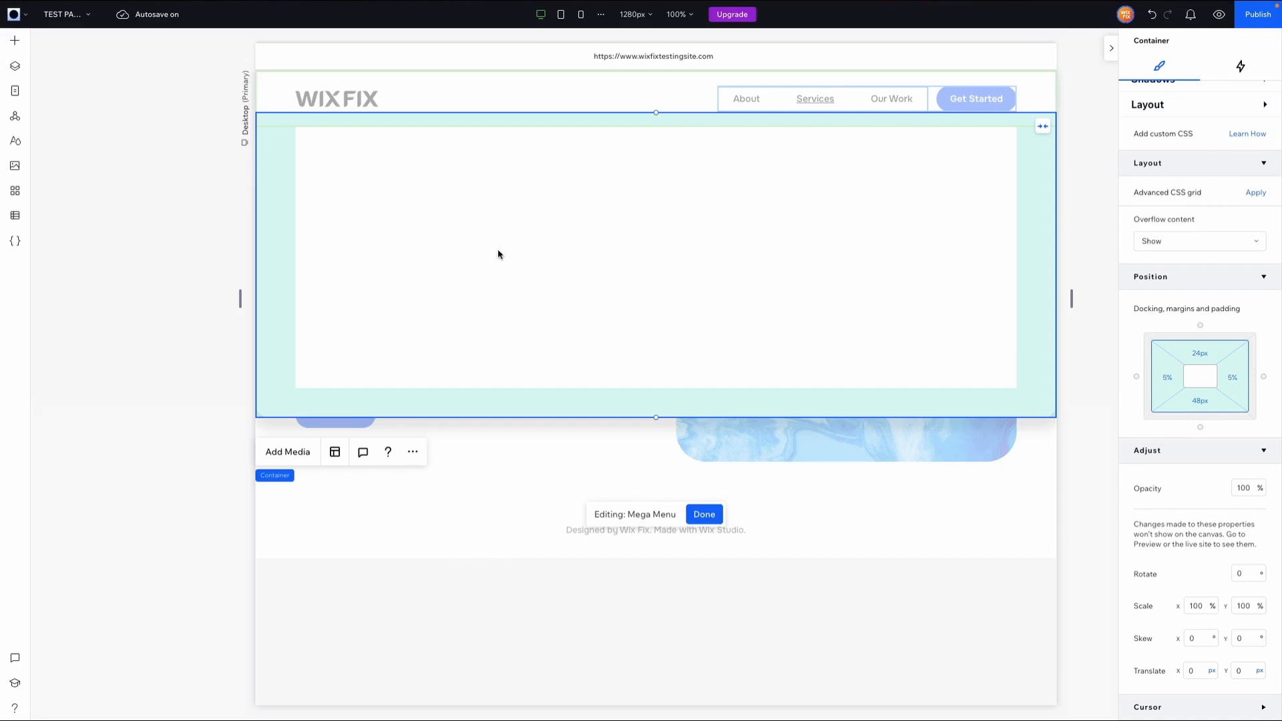
- Add a container inside the mega menu and stretch it to fill the padded area
{"action": "left_click", "coordinate": [14, 43]}
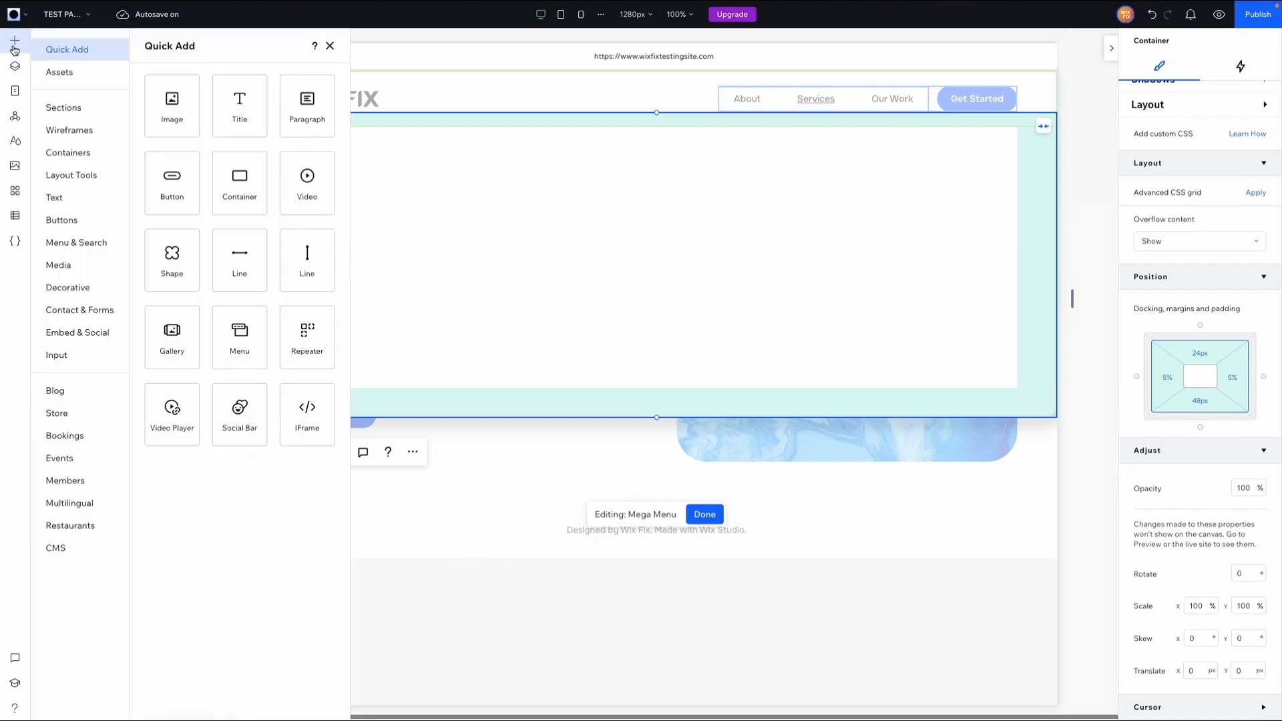
{"action": "left_click_drag", "start_coordinate": [239, 190], "coordinate": [632, 262]}
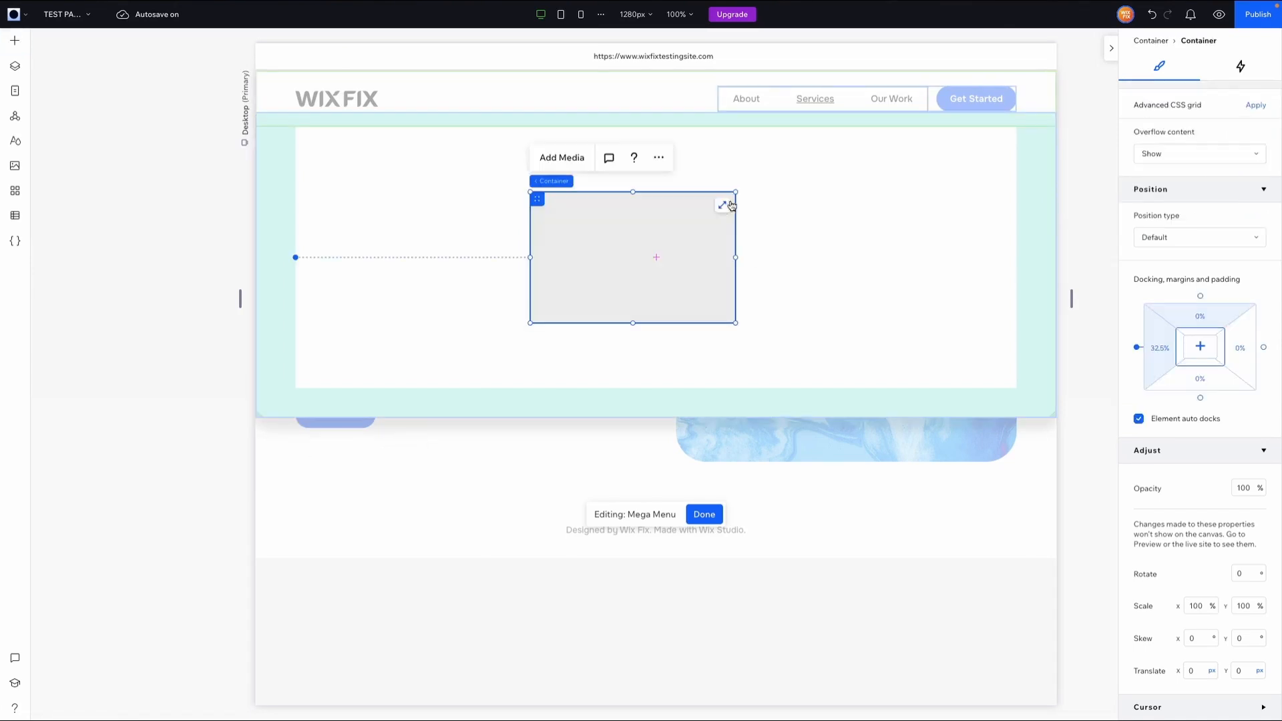
{"action": "left_click", "coordinate": [724, 206]}
- Apply an advanced CSS grid to the inner container with a 2x1 layout and a 64 px column gap
{"action": "scroll", "coordinate": [1160, 286], "scroll_direction": "down", "scroll_amount": 1}
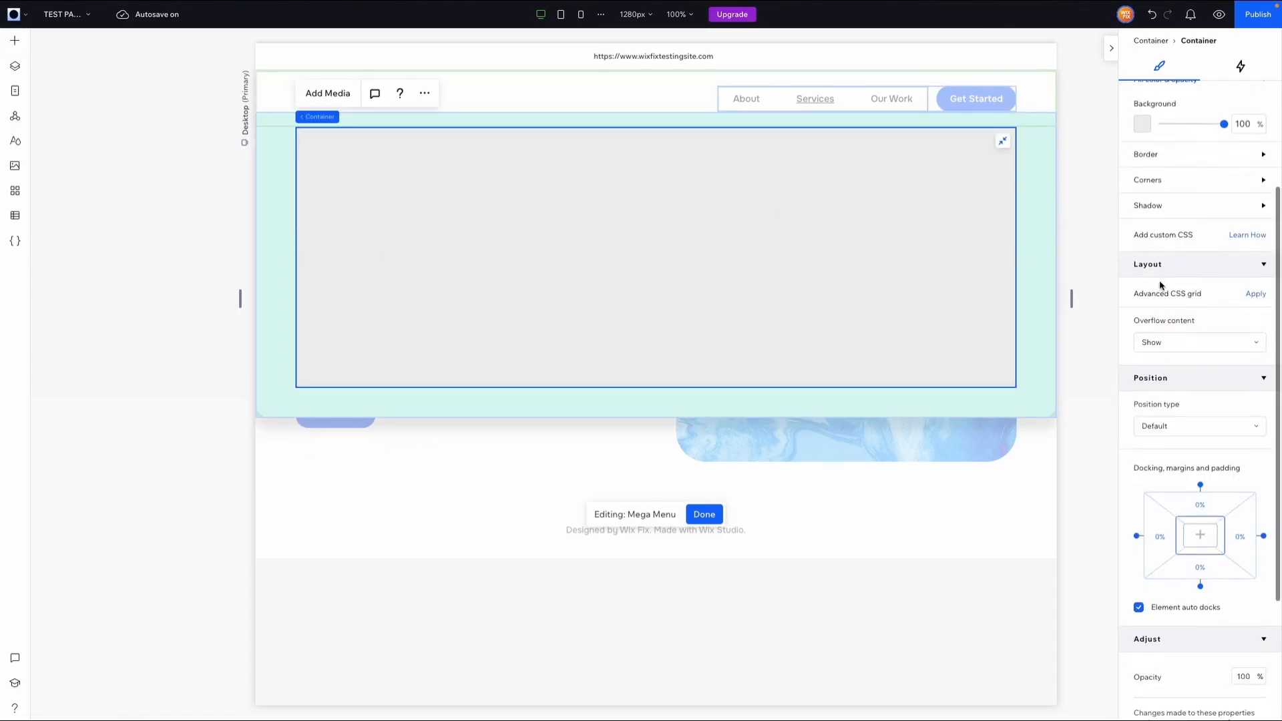
{"action": "left_click", "coordinate": [1251, 295]}
{"action": "left_click", "coordinate": [1208, 318]}
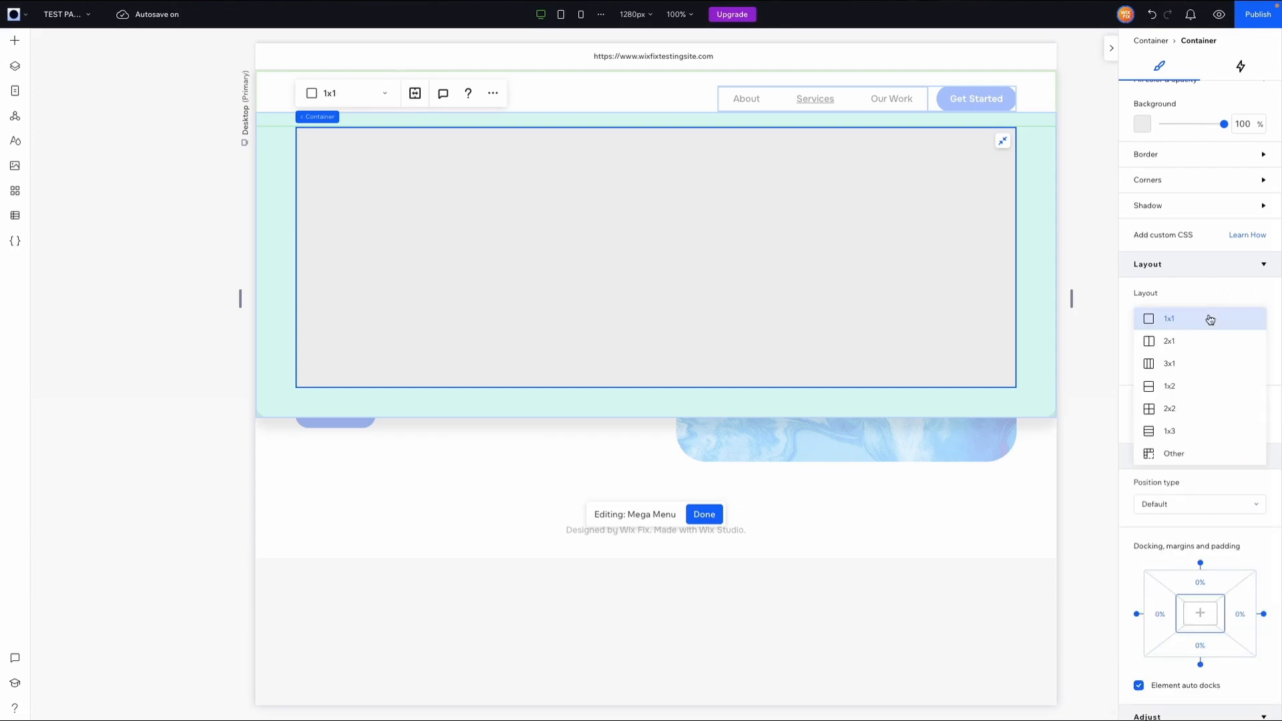
{"action": "left_click", "coordinate": [1197, 350]}
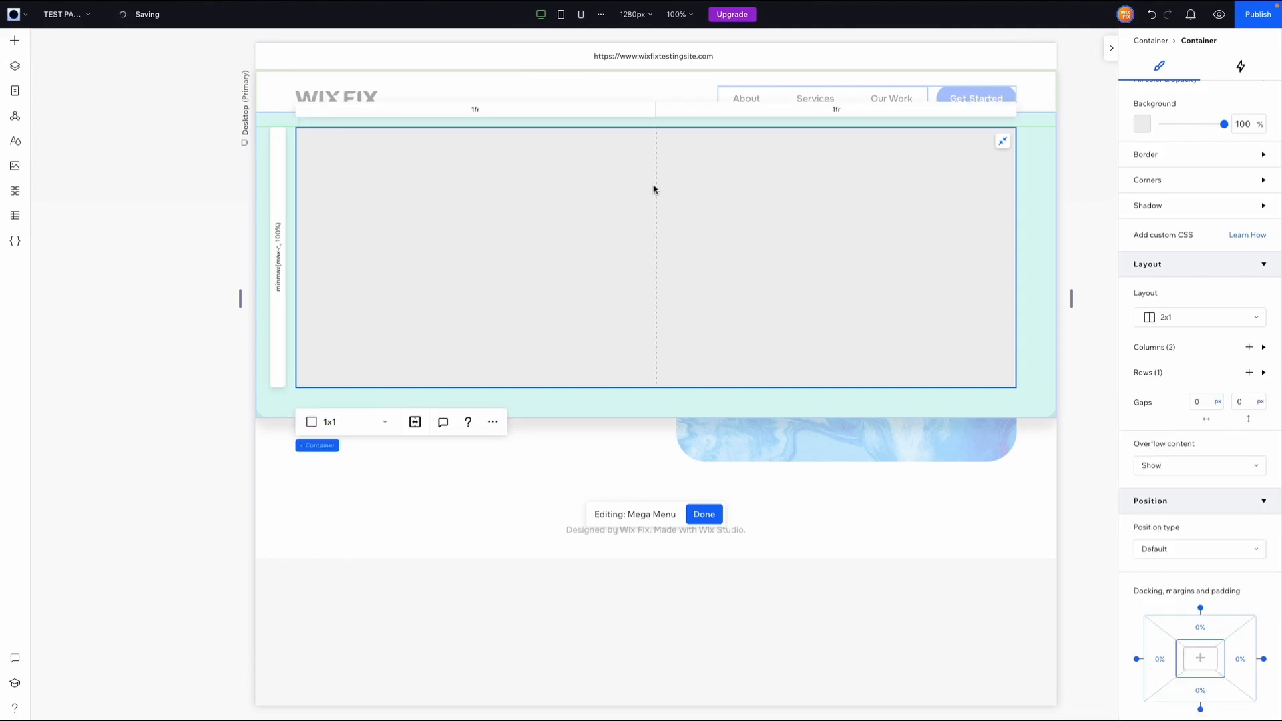
{"action": "left_click", "coordinate": [1204, 401]}
{"action": "key", "text": "Return"}
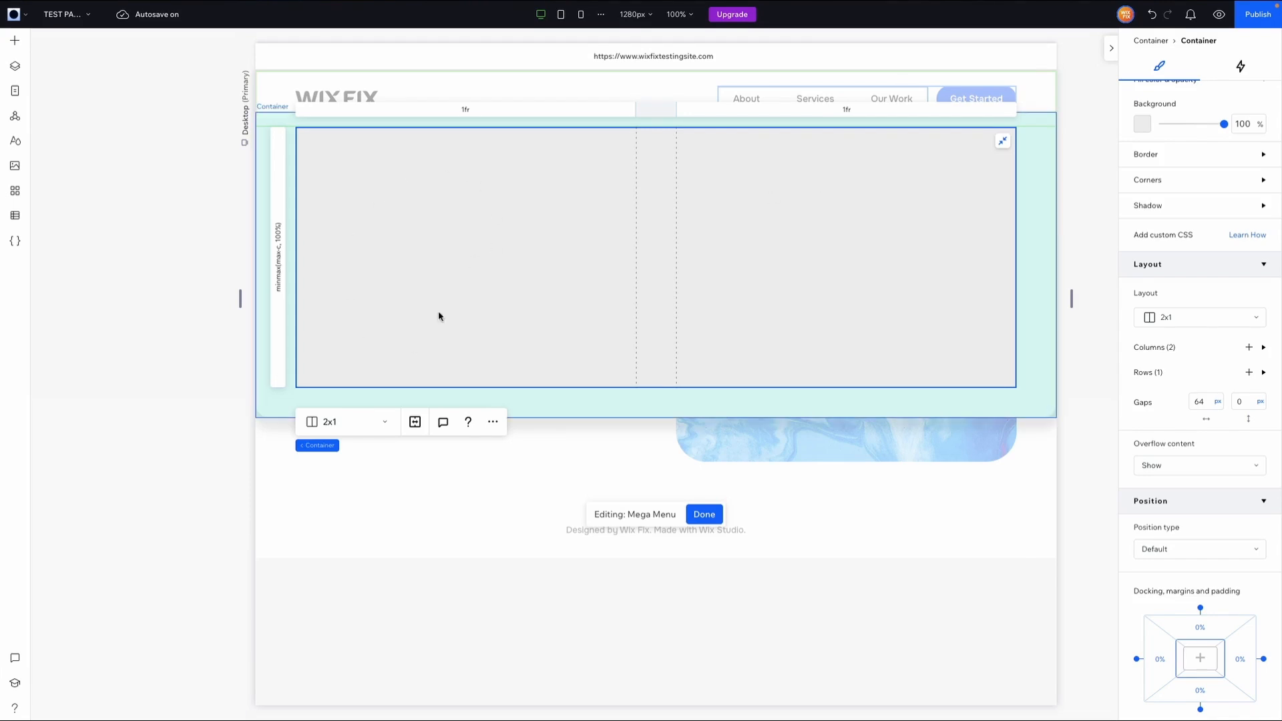
- Add a container to the left cell of the 2x1 grid and stretch it to fill the cell
{"action": "left_click", "coordinate": [12, 42]}
{"action": "left_click_drag", "start_coordinate": [220, 183], "coordinate": [473, 247]}
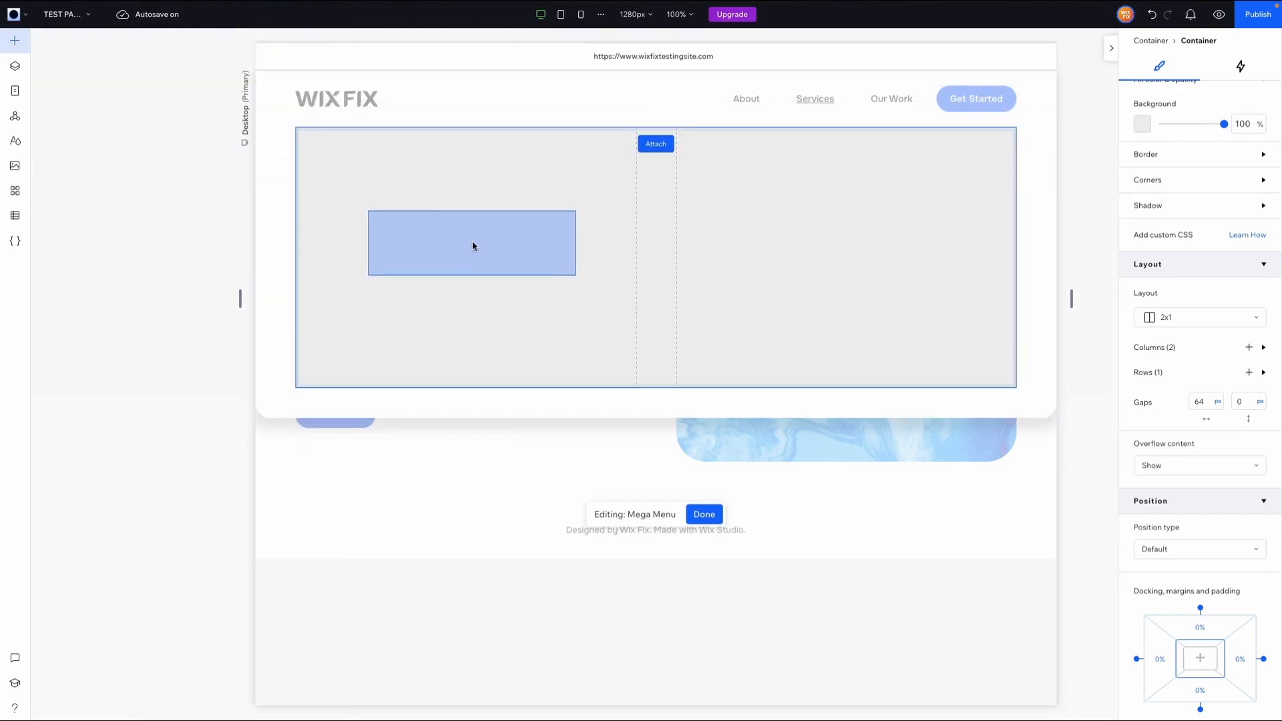
{"action": "left_click_drag", "start_coordinate": [447, 293], "coordinate": [447, 294]}
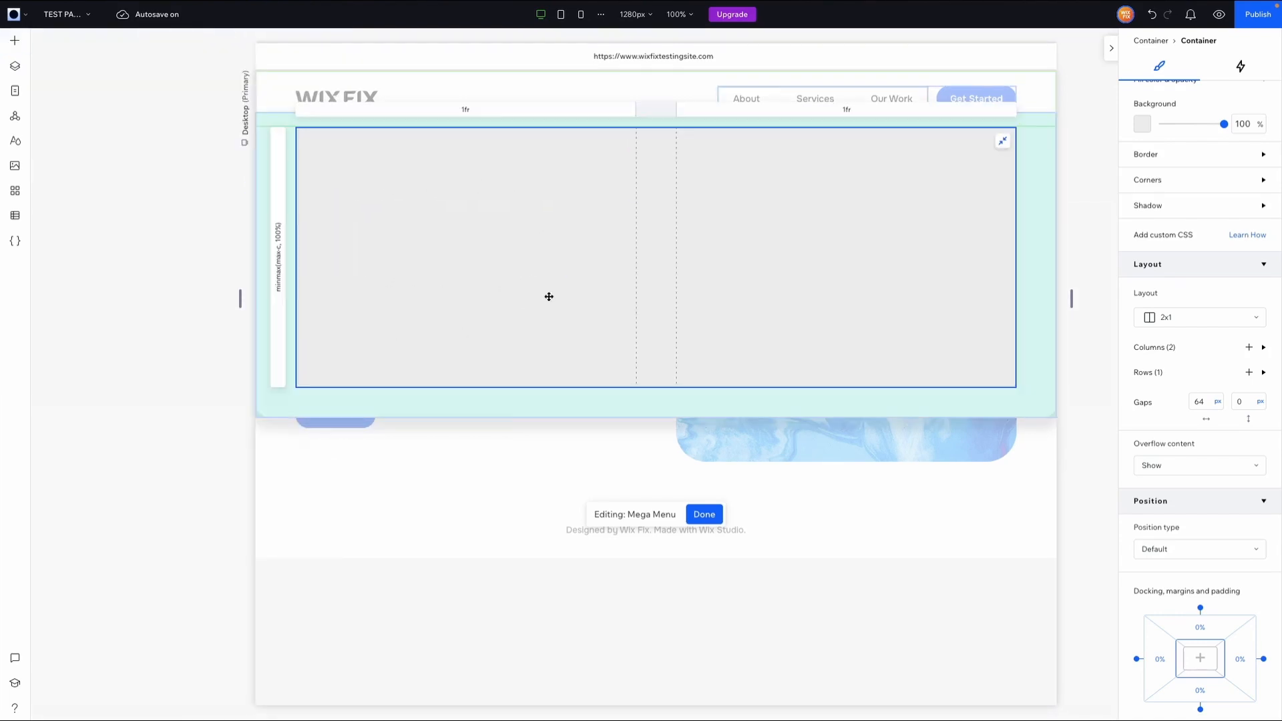
{"action": "left_click", "coordinate": [564, 227]}
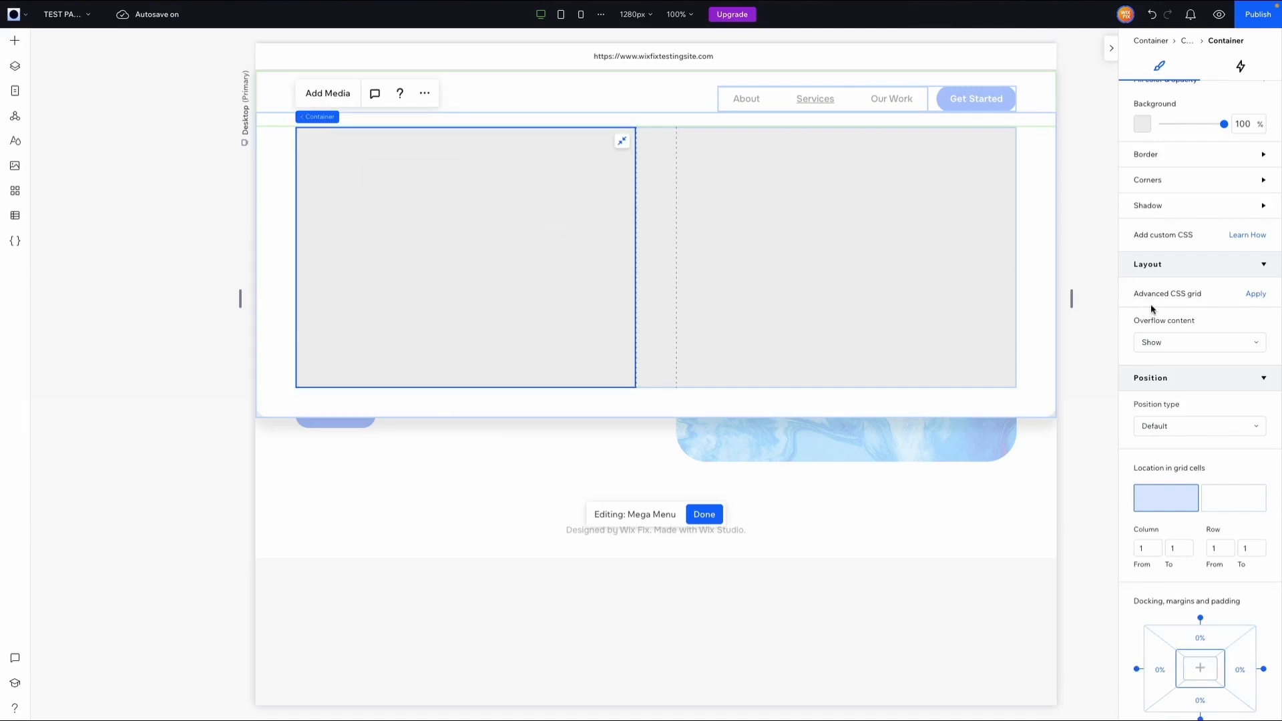
- Apply an advanced CSS grid to the left-cell container with a 1x3 layout and a 24 px row gap
{"action": "left_click", "coordinate": [1257, 295]}
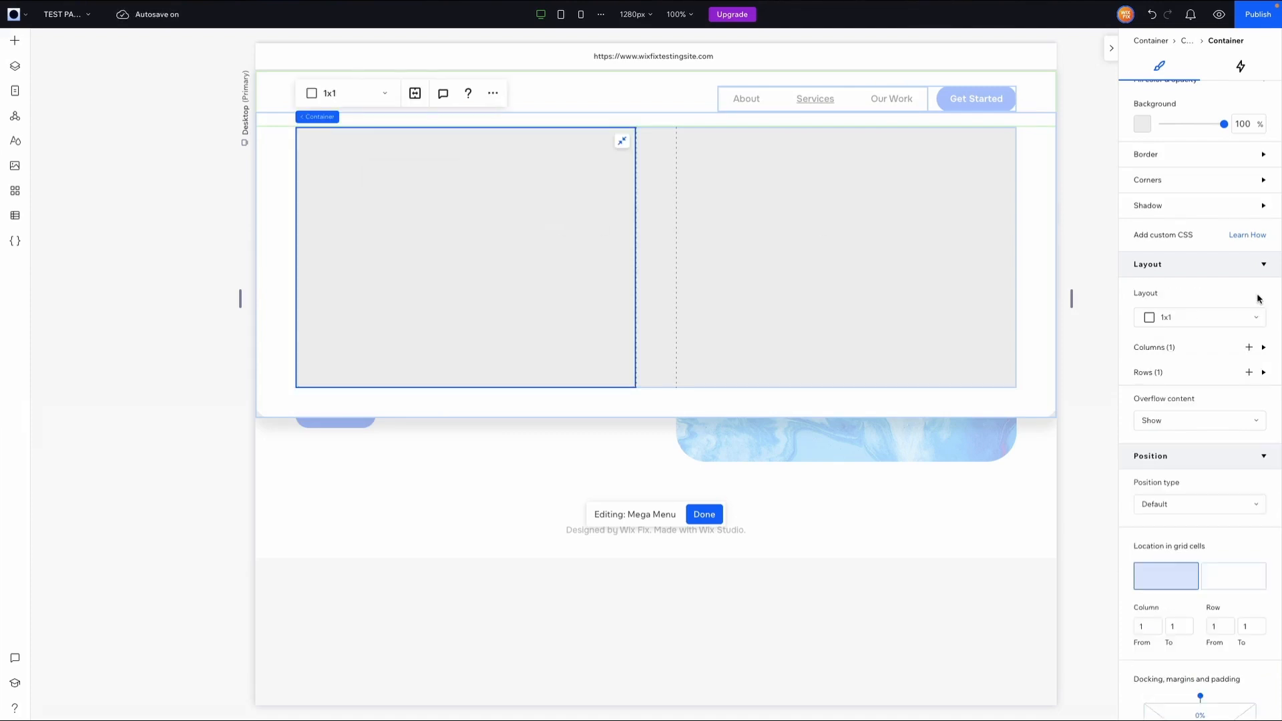
{"action": "left_click", "coordinate": [1197, 323]}
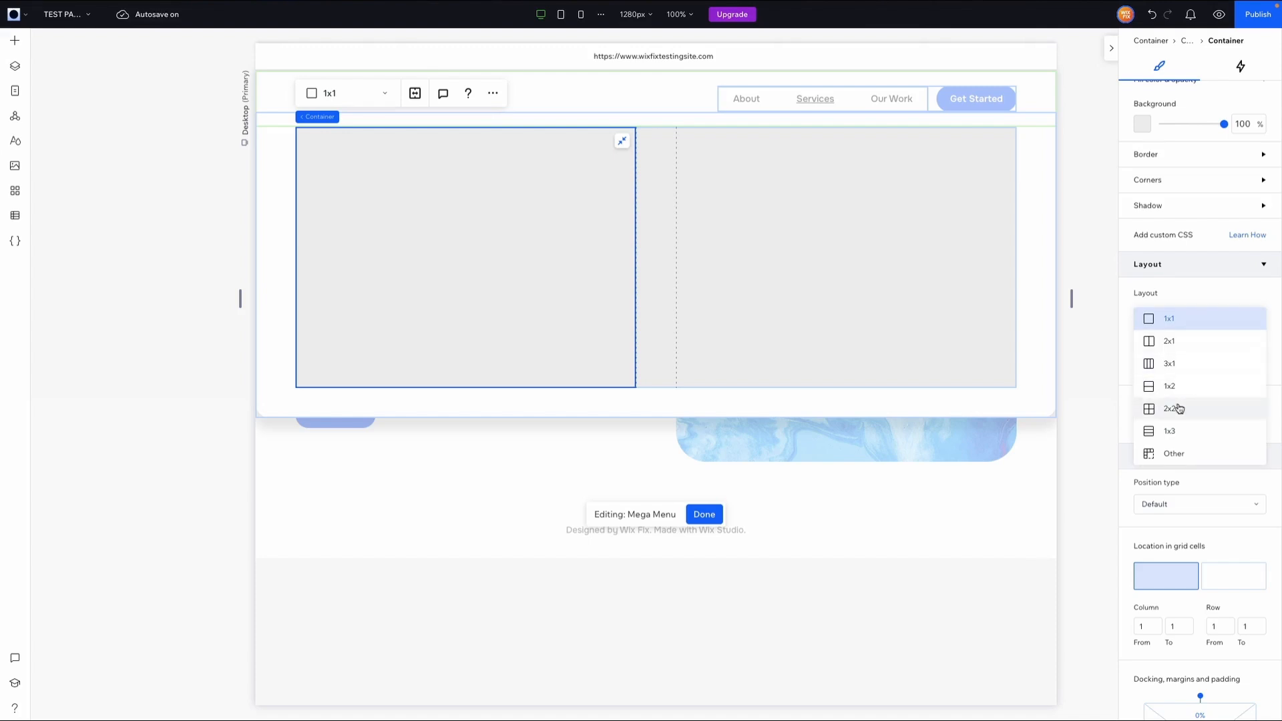
{"action": "left_click", "coordinate": [1173, 433]}
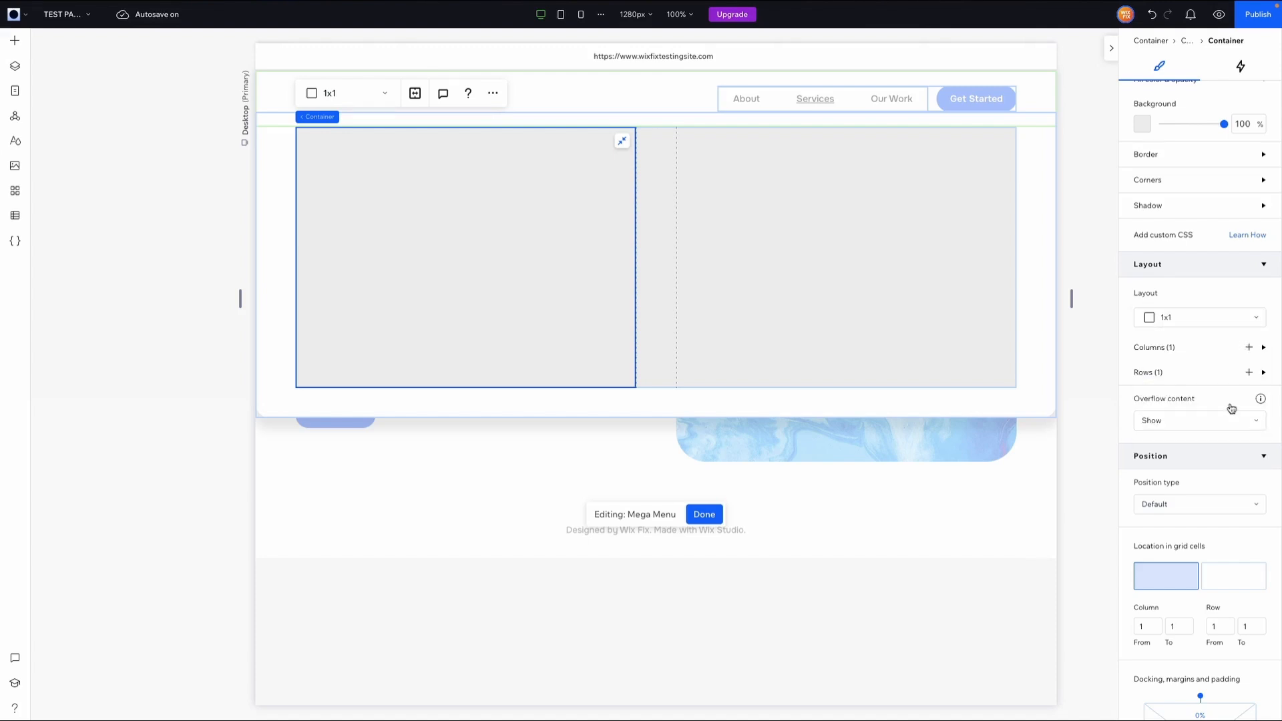
{"action": "left_click", "coordinate": [1243, 401]}
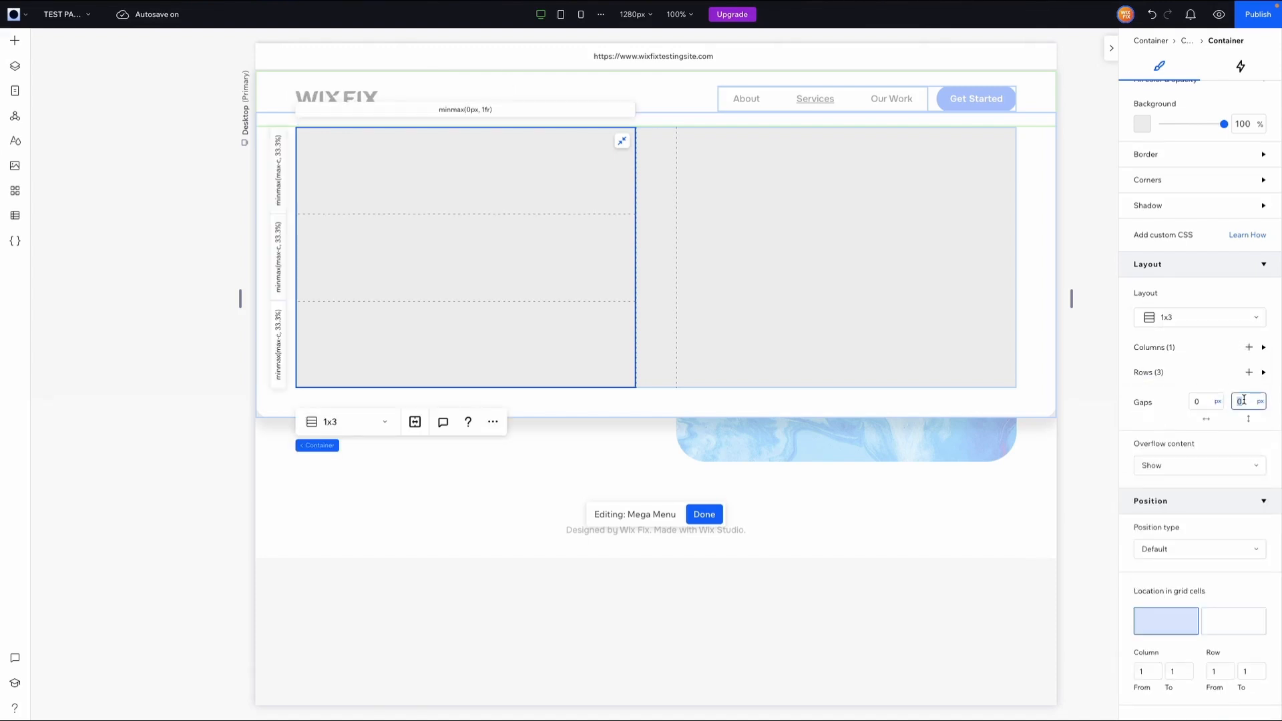
{"action": "key", "text": "Return"}
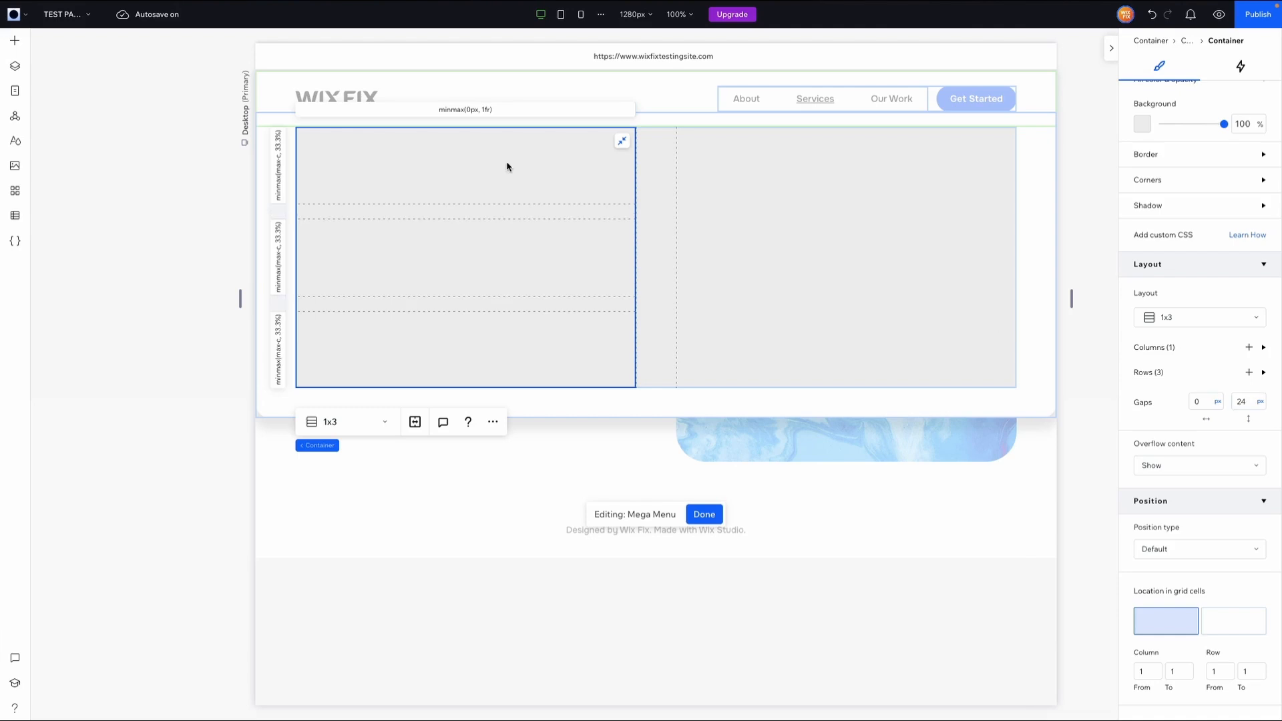
- Set the background opacity to 0% on both the left 1x3 container and its parent 2x1 container
{"action": "left_click", "coordinate": [1252, 126]}
{"action": "type", "text": "0"}
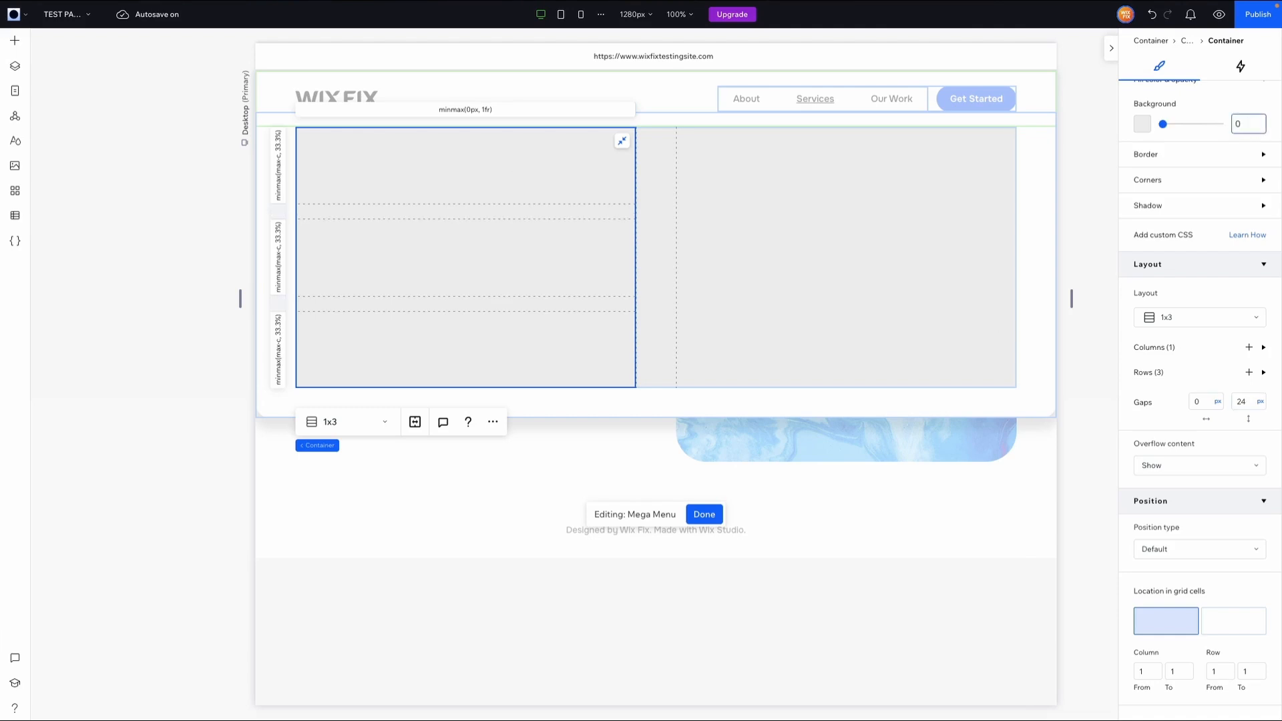
{"action": "left_click", "coordinate": [845, 200]}
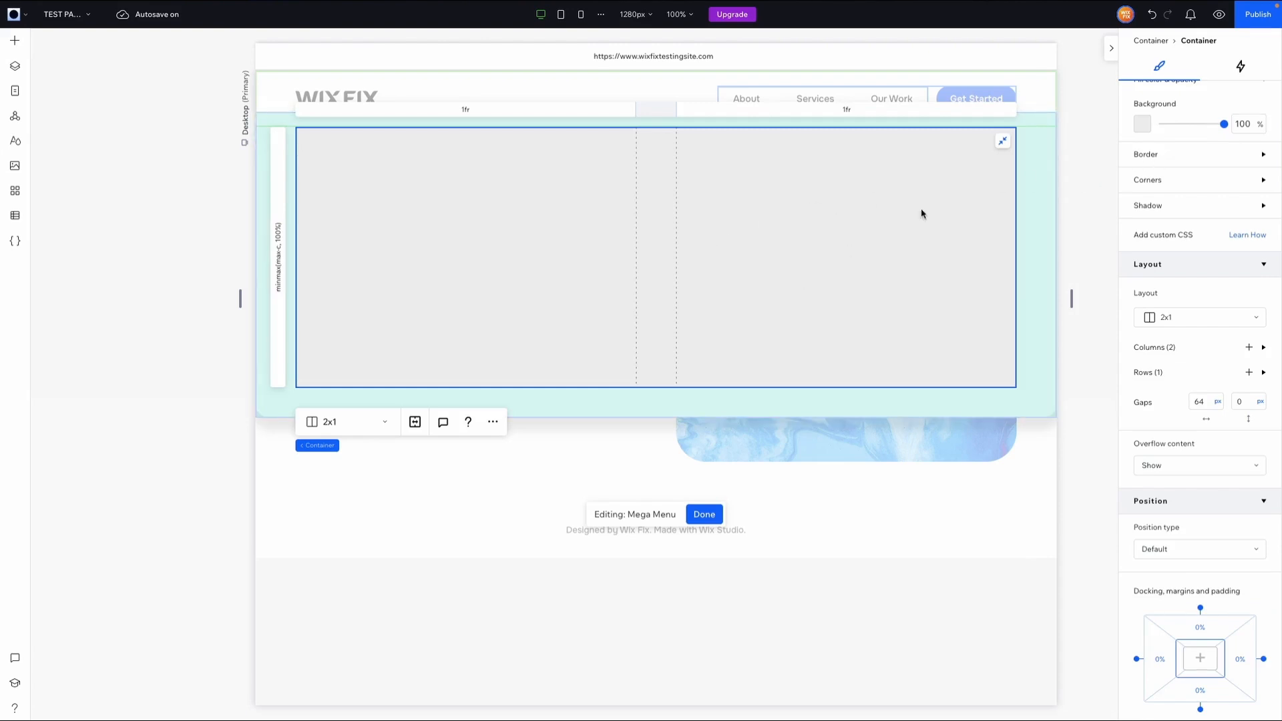
{"action": "left_click", "coordinate": [1246, 131]}
{"action": "type", "text": "0"}
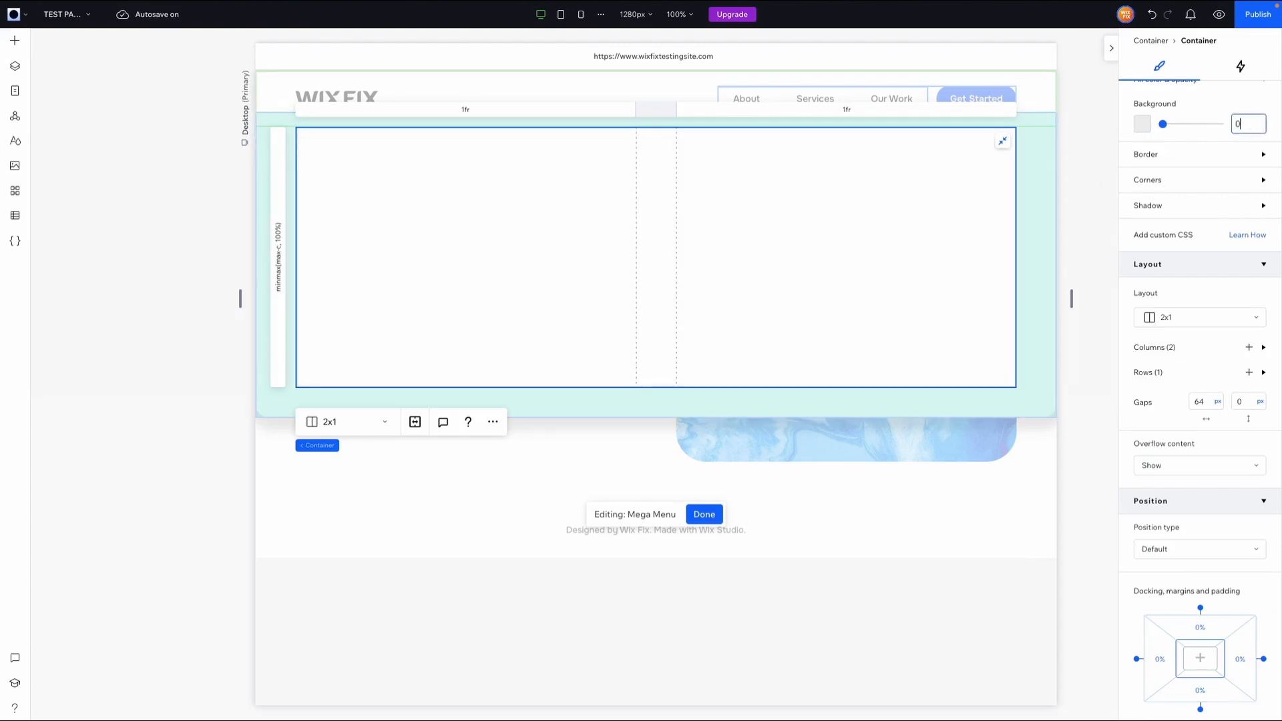
- Add a container inside the left 1x3 container, stretch it, and limit its grid location to the first row
{"action": "left_click", "coordinate": [530, 189]}
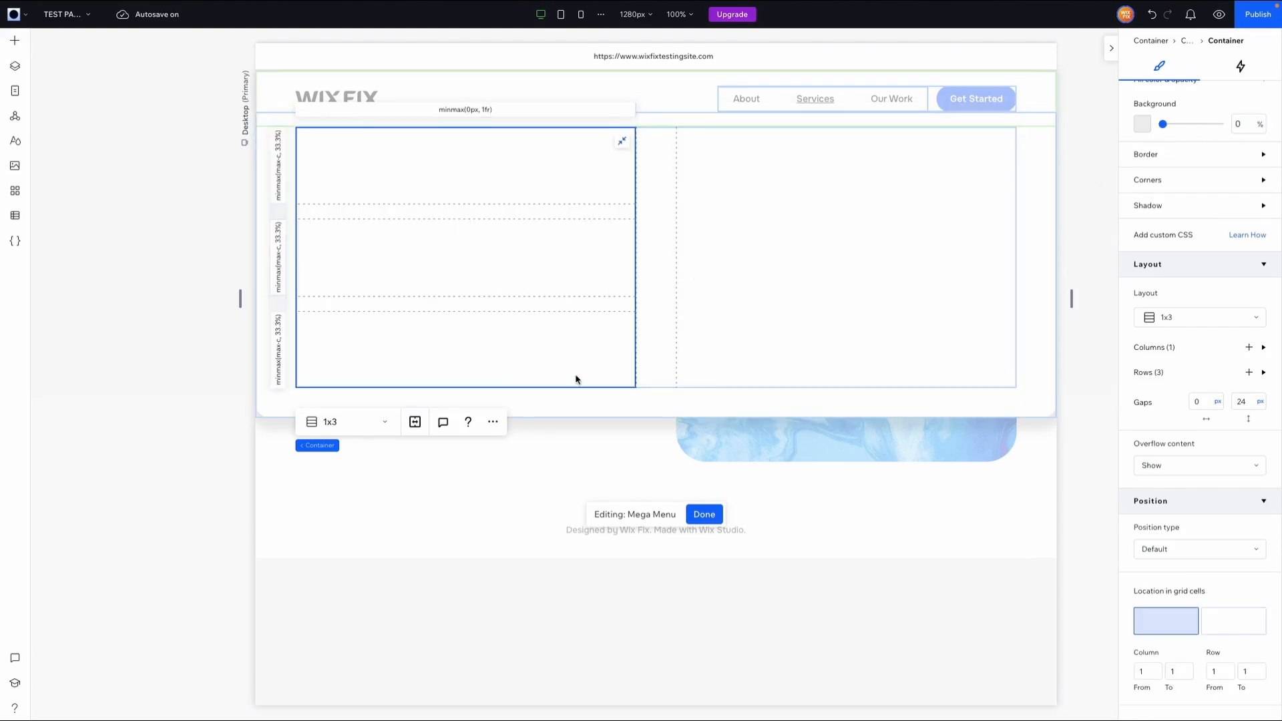
{"action": "left_click", "coordinate": [15, 40]}
{"action": "left_click_drag", "start_coordinate": [241, 182], "coordinate": [492, 177]}
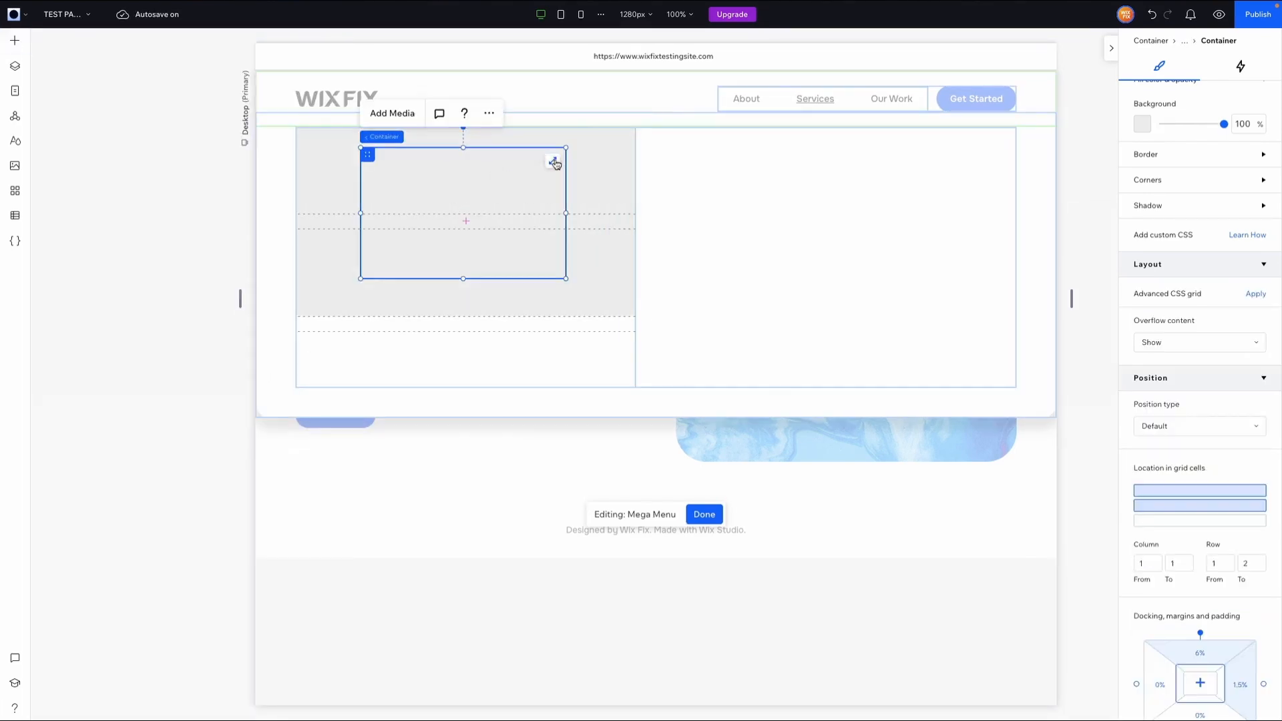
{"action": "left_click", "coordinate": [555, 163]}
{"action": "scroll", "coordinate": [1187, 364], "scroll_direction": "down", "scroll_amount": 2}
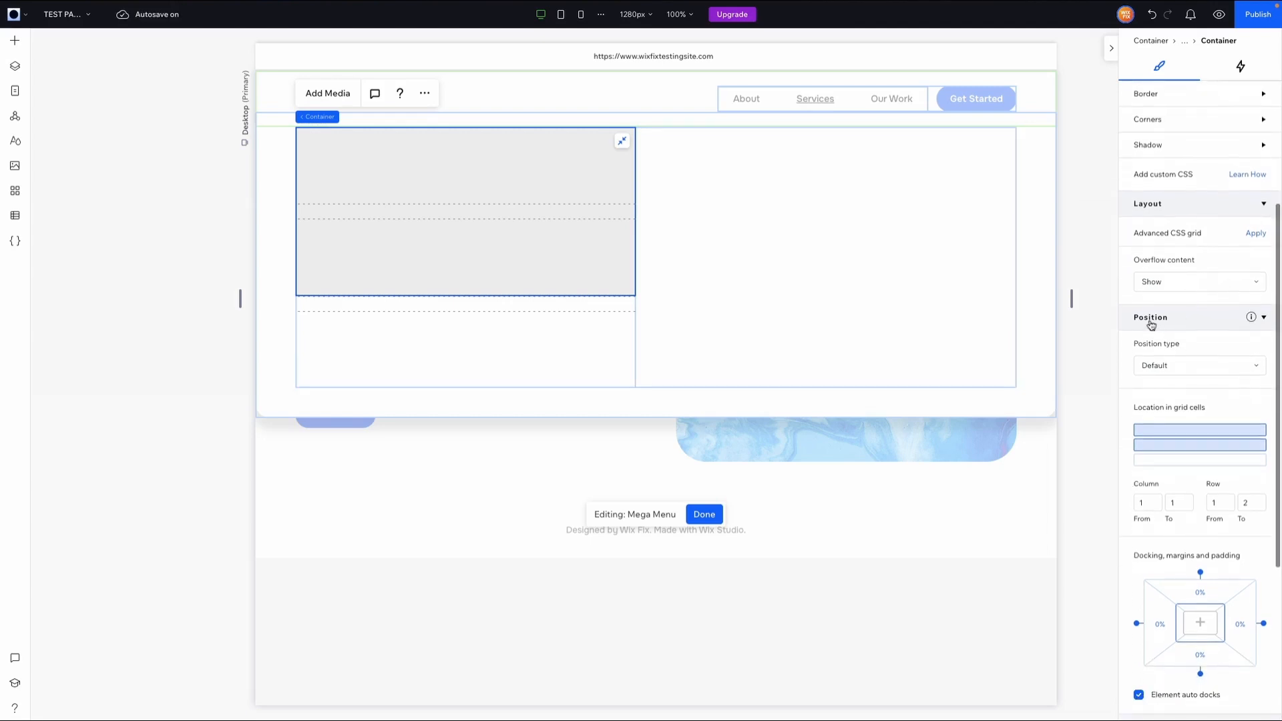
{"action": "left_click", "coordinate": [1199, 431]}
- Apply an advanced CSS grid to the first-row container with a 2x2 layout and a 12 px column gap
{"action": "scroll", "coordinate": [1197, 433], "scroll_direction": "up", "scroll_amount": 3}
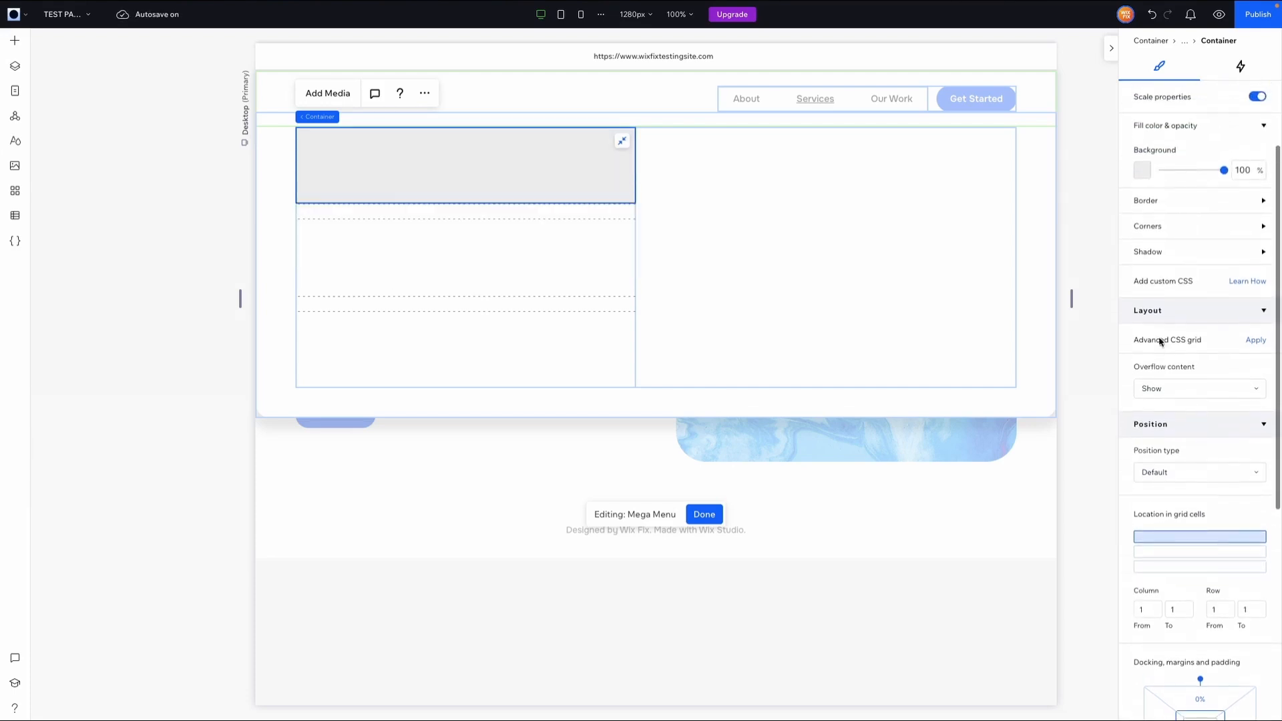
{"action": "left_click", "coordinate": [1256, 341]}
{"action": "left_click", "coordinate": [1205, 364]}
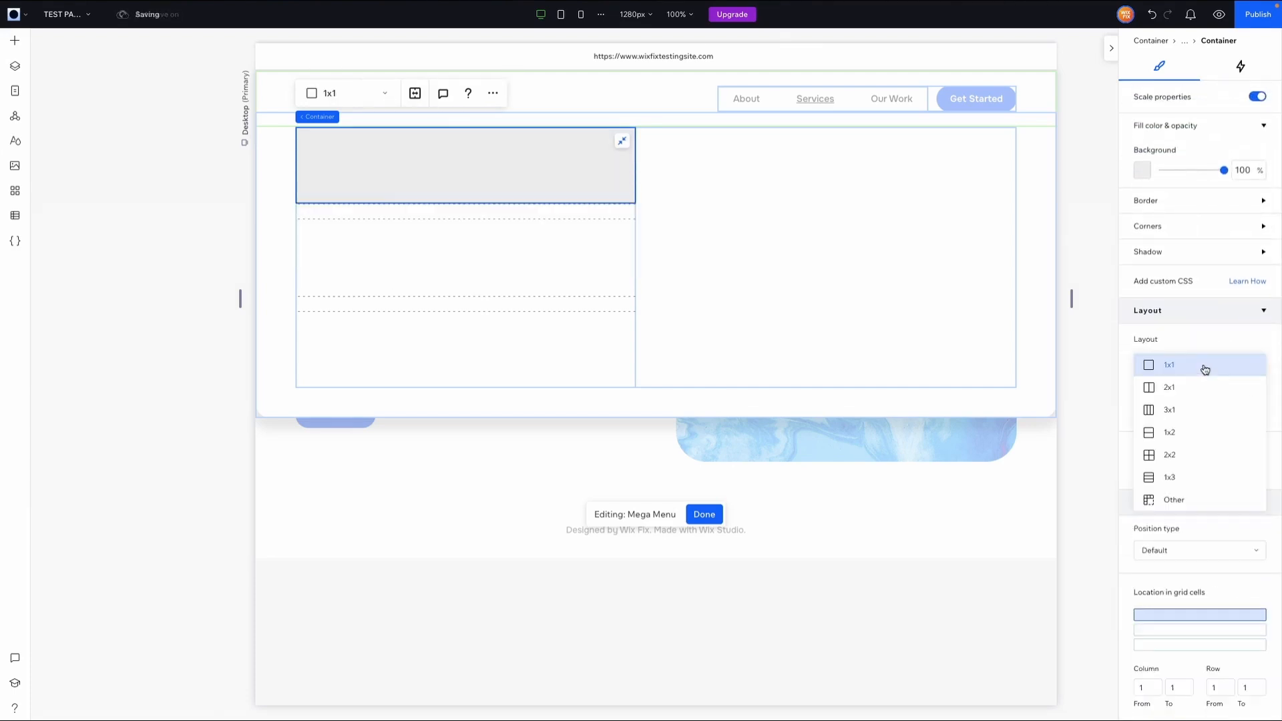
{"action": "left_click", "coordinate": [1183, 455]}
{"action": "left_click", "coordinate": [1205, 449]}
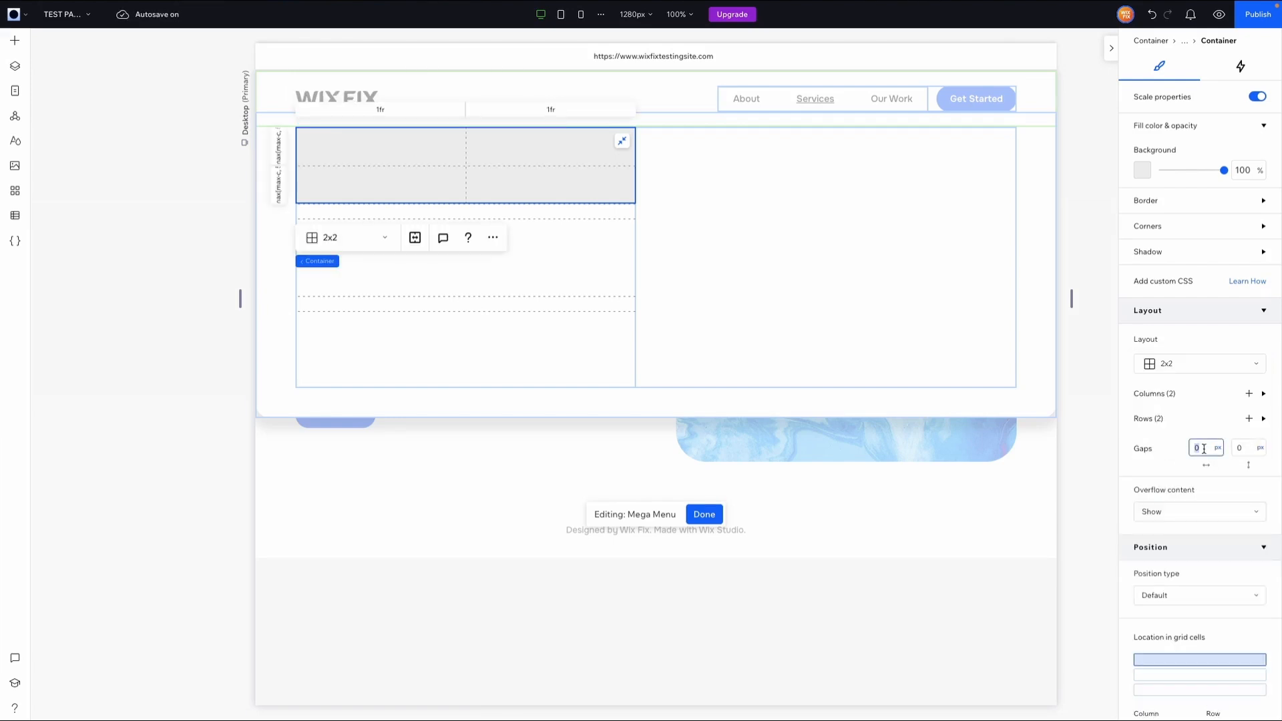
{"action": "key", "text": "Return"}
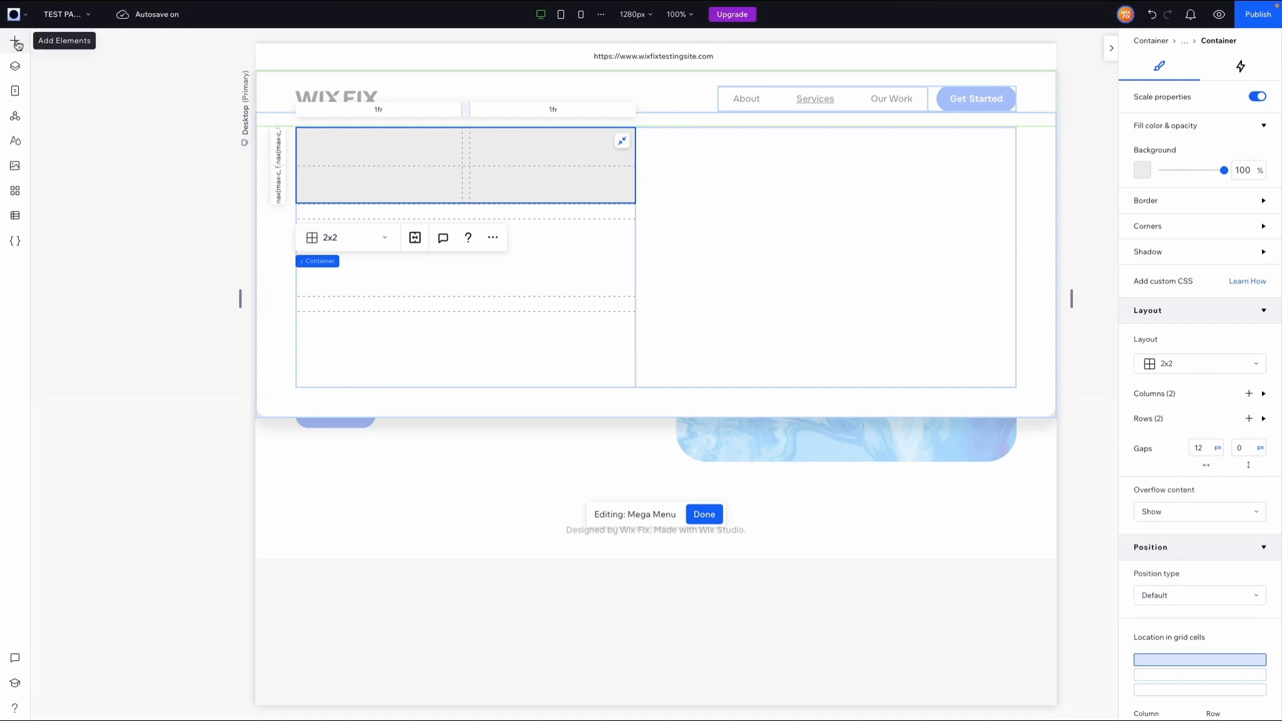
- Add the Website.svg icon from the site files to the mega menu
{"action": "left_click", "coordinate": [14, 167]}
{"action": "left_click", "coordinate": [159, 265]}
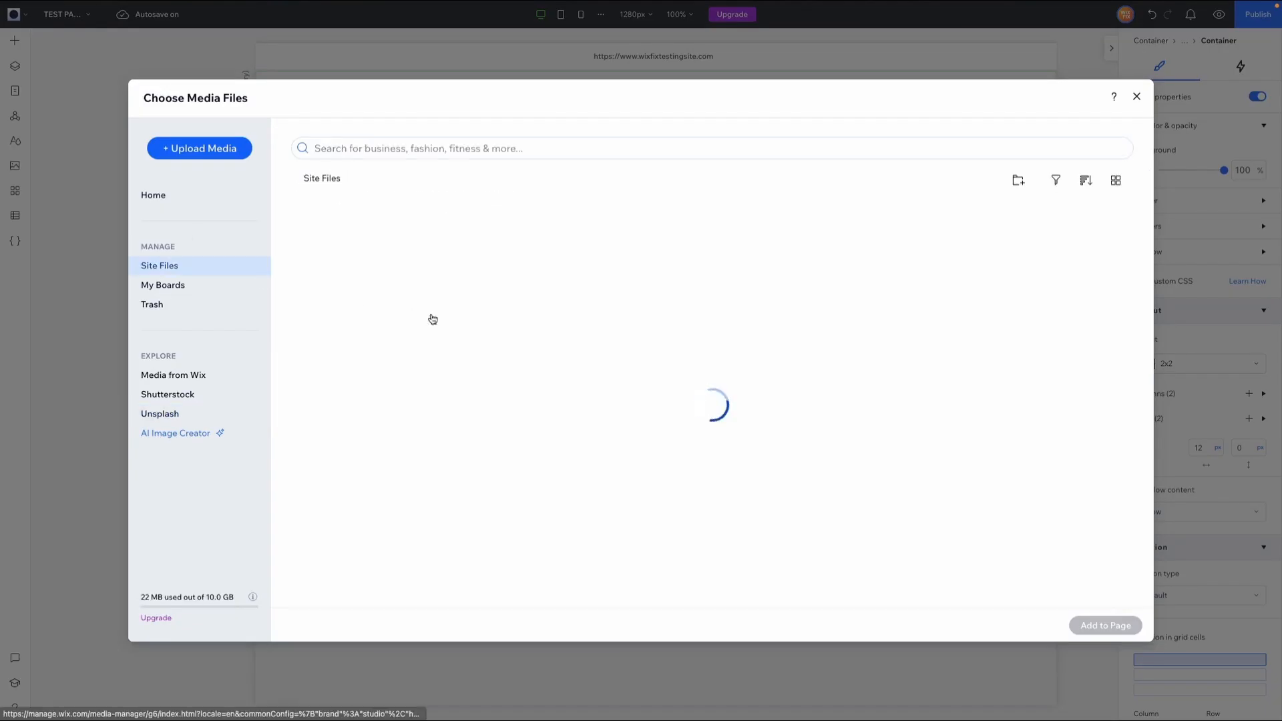
{"action": "left_click", "coordinate": [552, 292]}
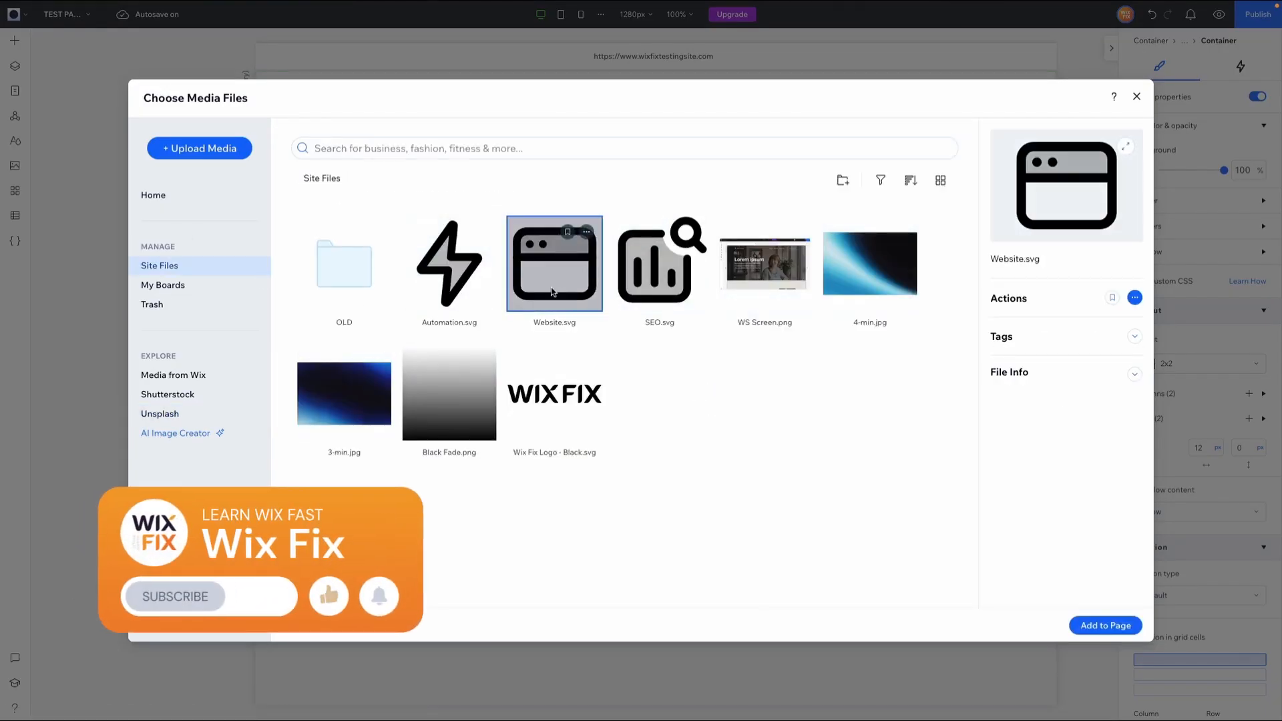
{"action": "double_click", "coordinate": [552, 292]}
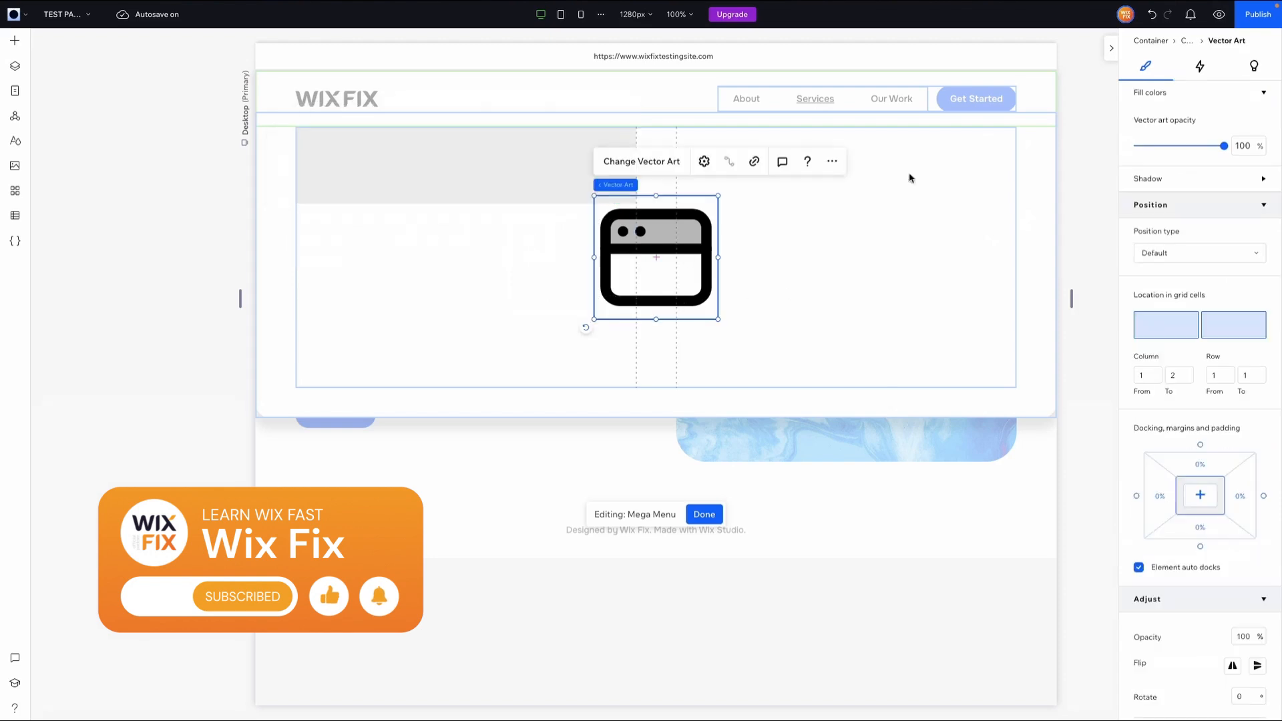
- Resize the website icon to 34 x 34 px with locked proportions and set its responsive behavior to Fixed
{"action": "scroll", "coordinate": [1203, 197], "scroll_direction": "up", "scroll_amount": 3}
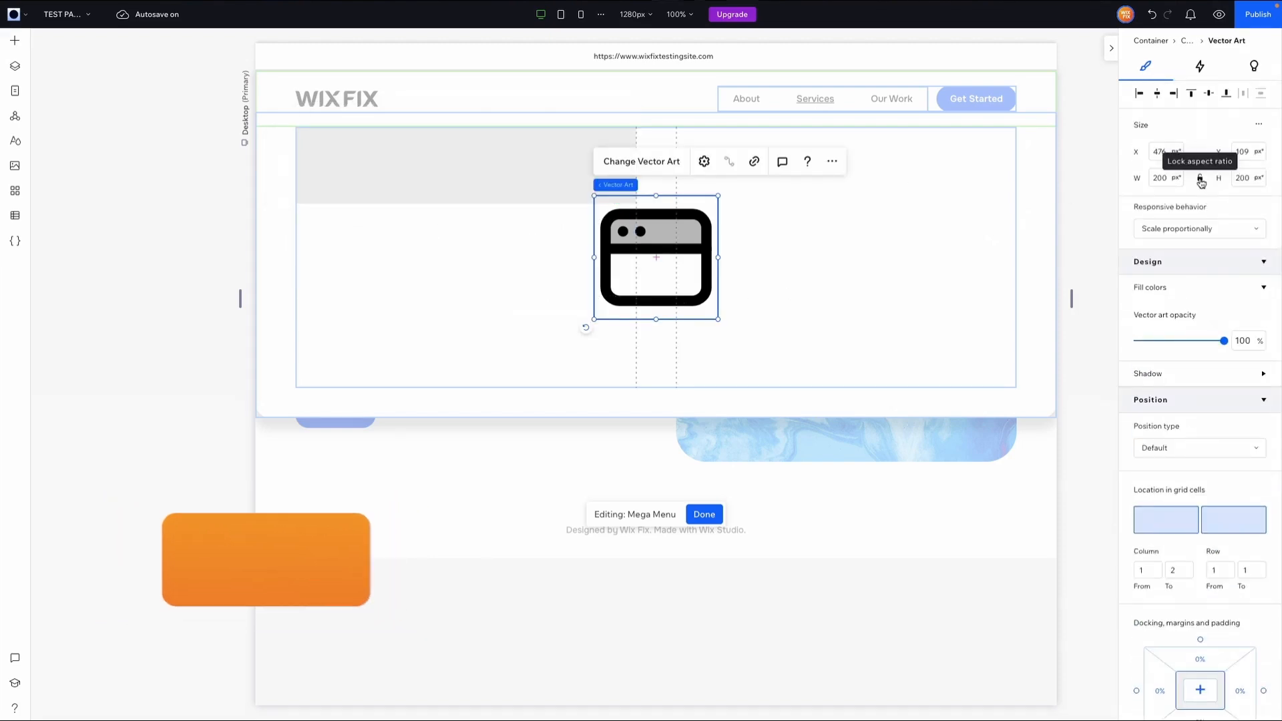
{"action": "double_click", "coordinate": [1166, 178]}
{"action": "type", "text": "34"}
{"action": "key", "text": "Return"}
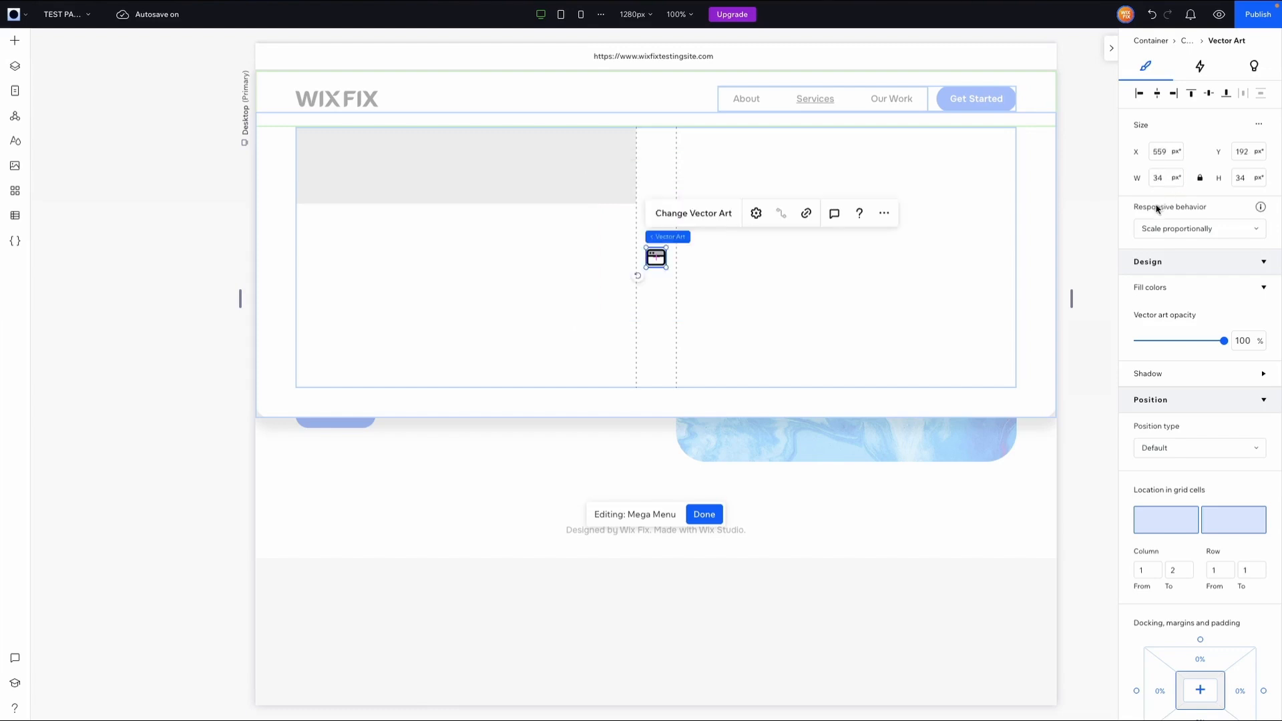
{"action": "left_click", "coordinate": [1183, 230]}
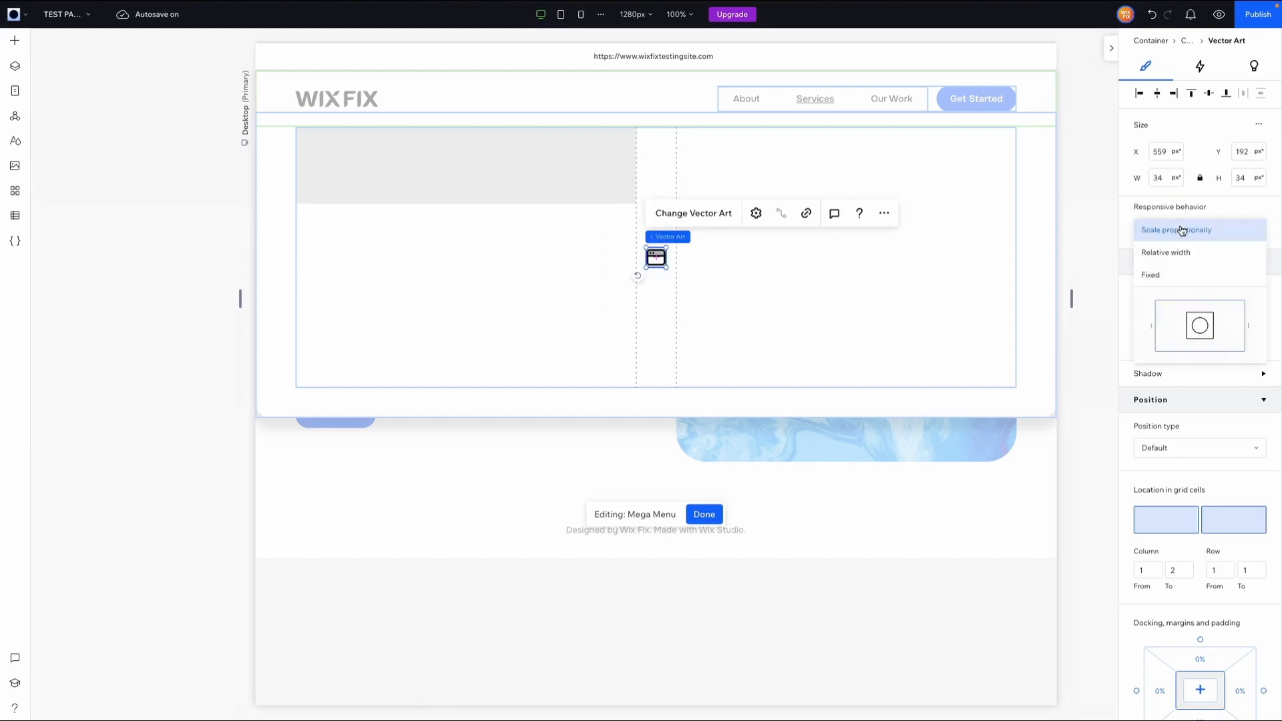
{"action": "left_click", "coordinate": [1185, 273]}
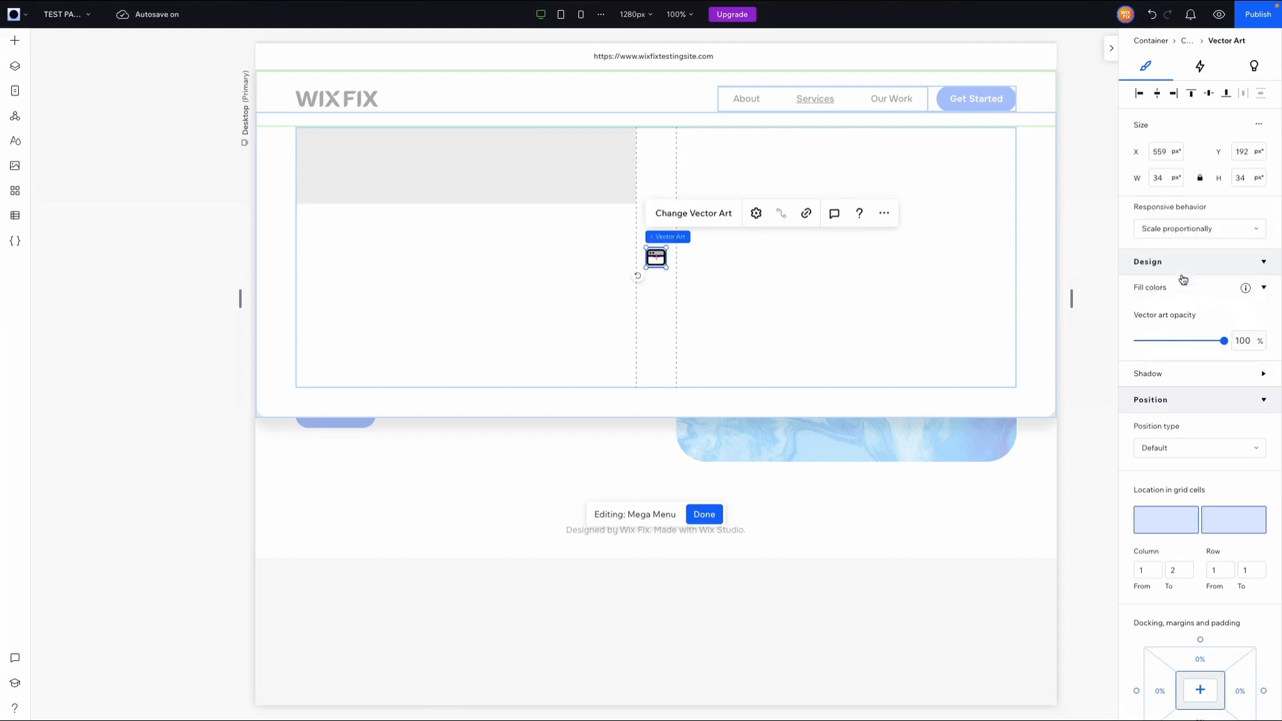
- Move the website icon into the upper-left cell of the 2x2 grid and center it horizontally and vertically
{"action": "mouse_move", "coordinate": [370, 158]}
{"action": "left_mouse_down"}
{"action": "mouse_move", "coordinate": [366, 142]}
{"action": "mouse_move", "coordinate": [378, 144]}
{"action": "left_mouse_up"}
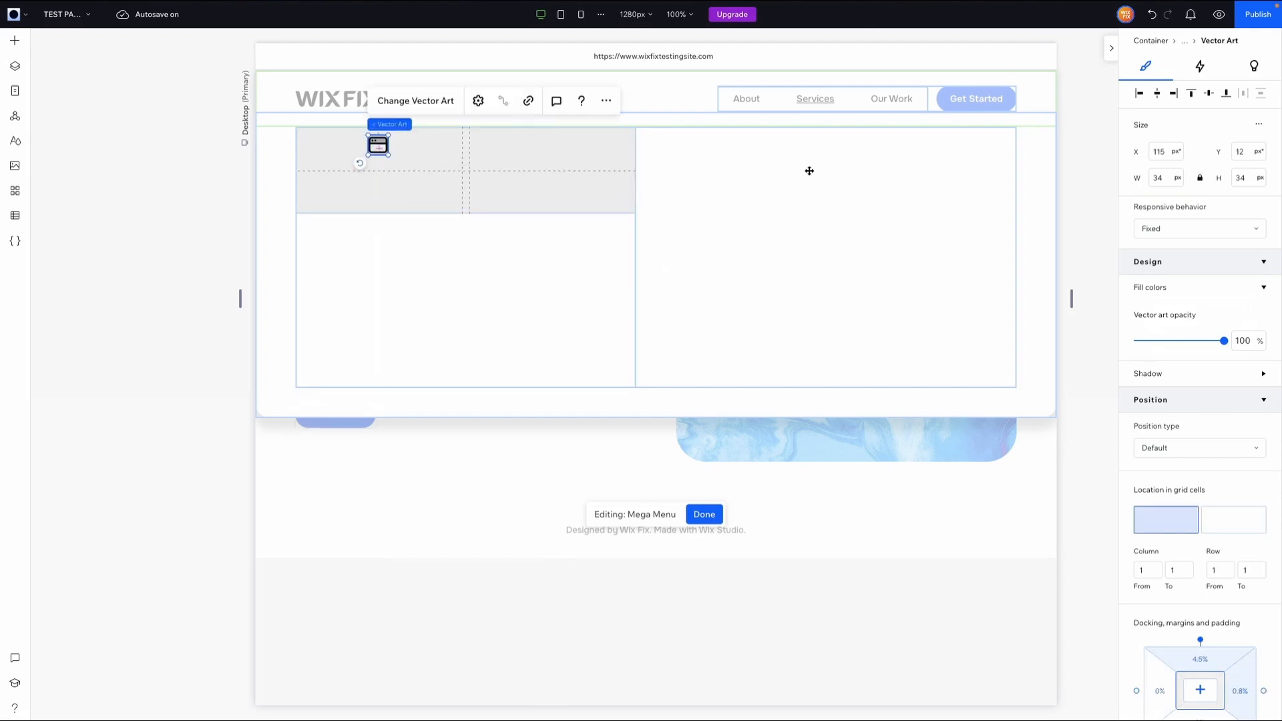
{"action": "left_click", "coordinate": [1161, 96]}
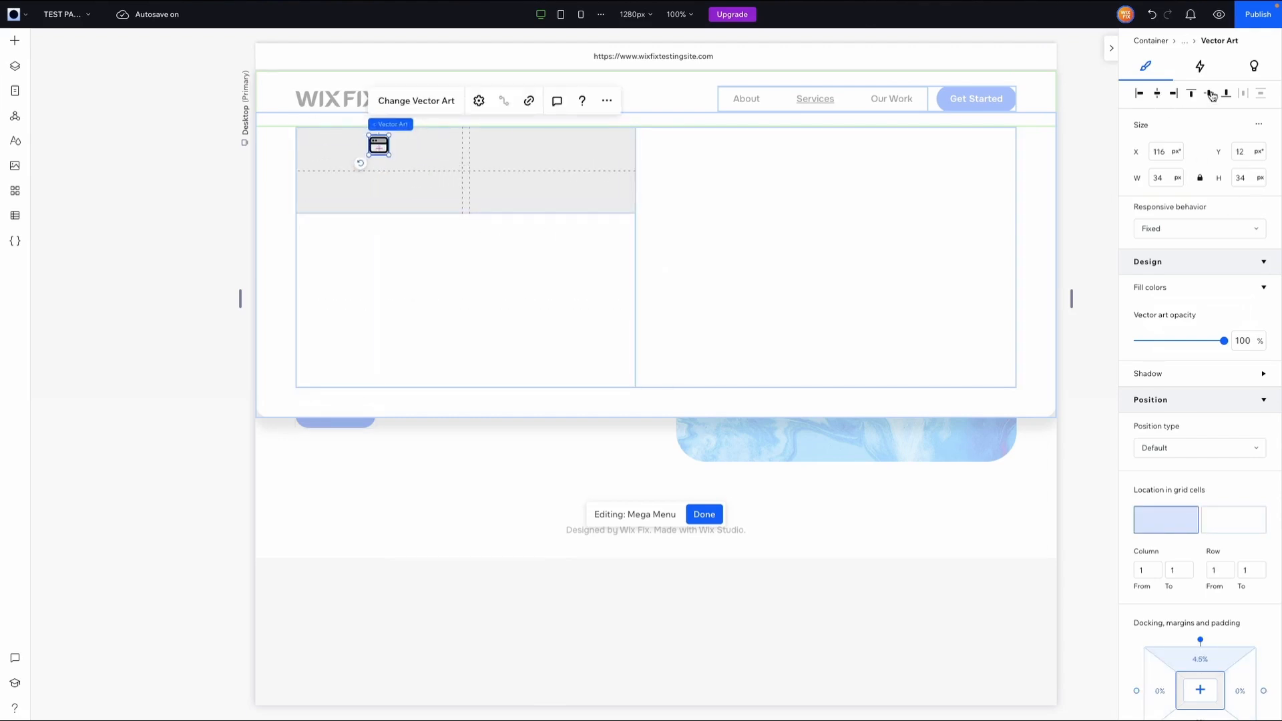
{"action": "left_click", "coordinate": [1211, 94]}
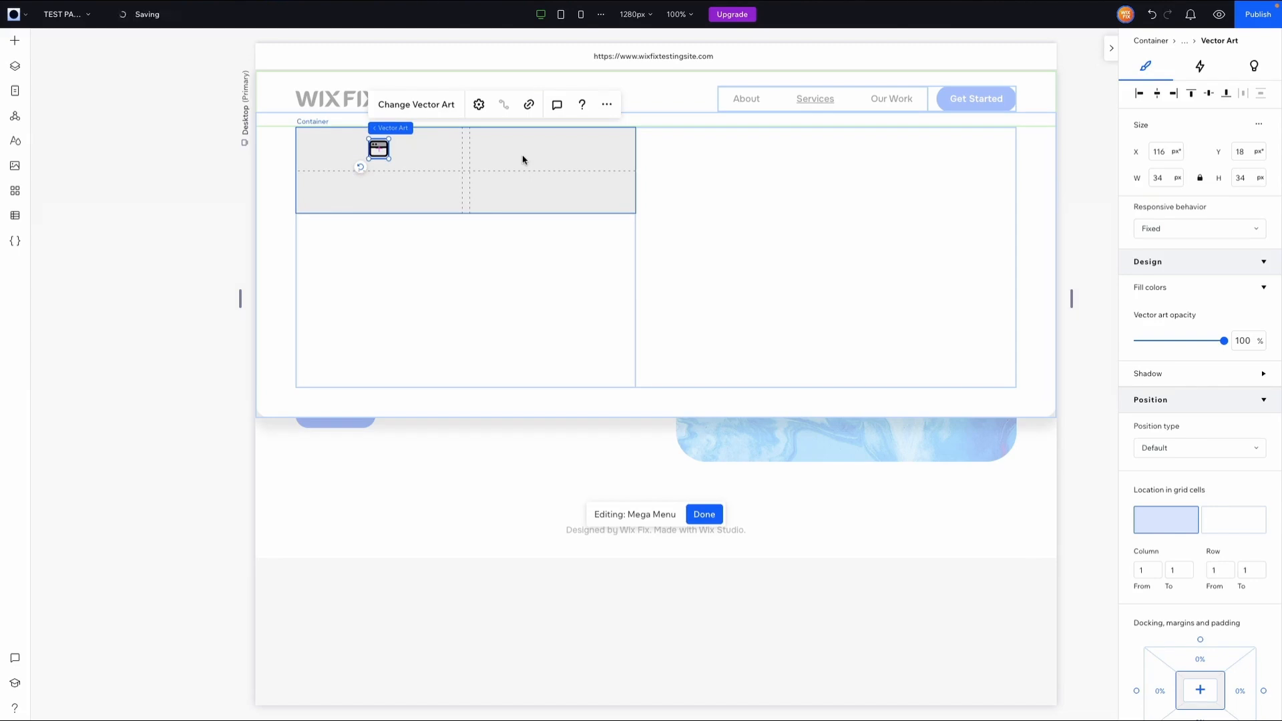
- Set the first column of the 2x2 container to min-content width
{"action": "left_click", "coordinate": [523, 160]}
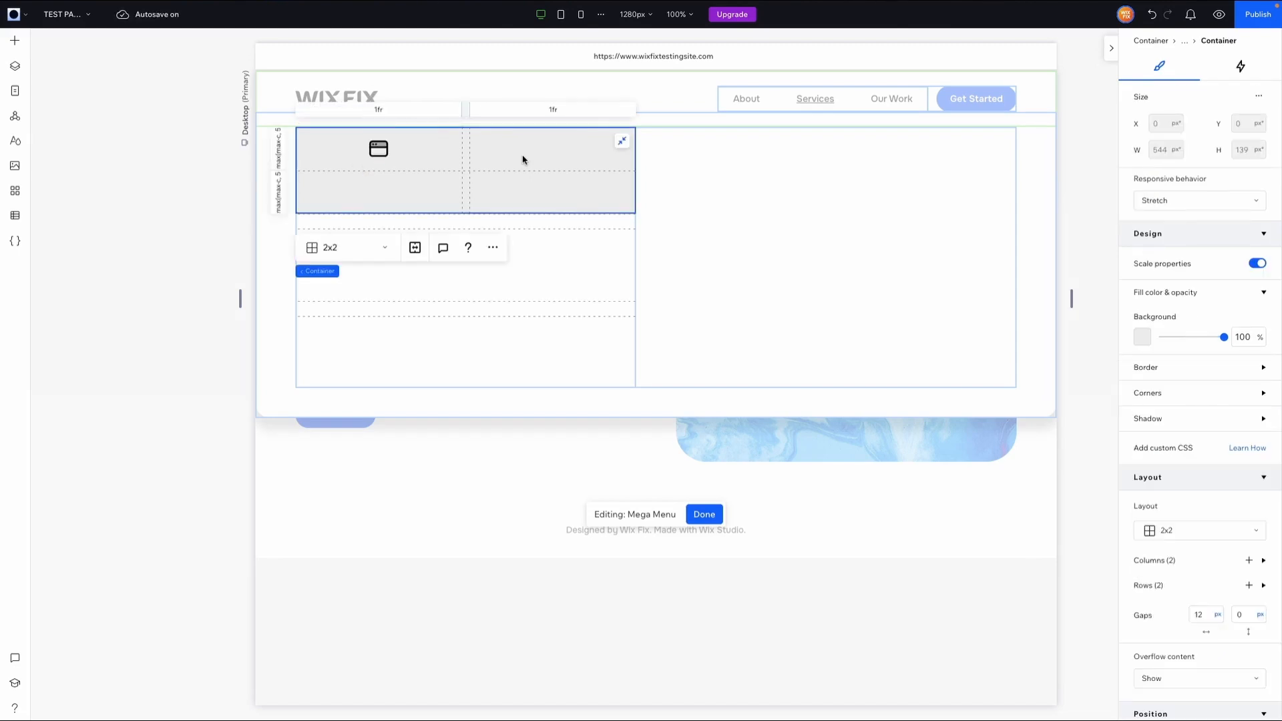
{"action": "left_click", "coordinate": [379, 112]}
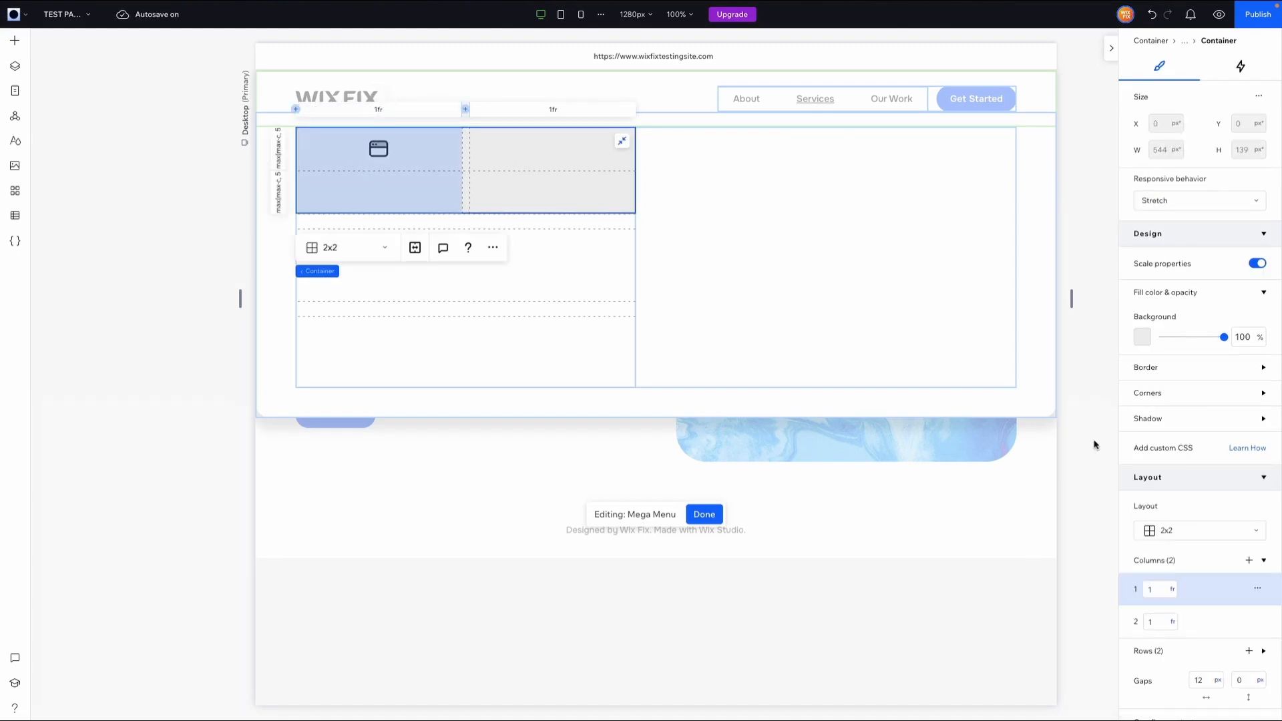
{"action": "left_click", "coordinate": [1173, 592]}
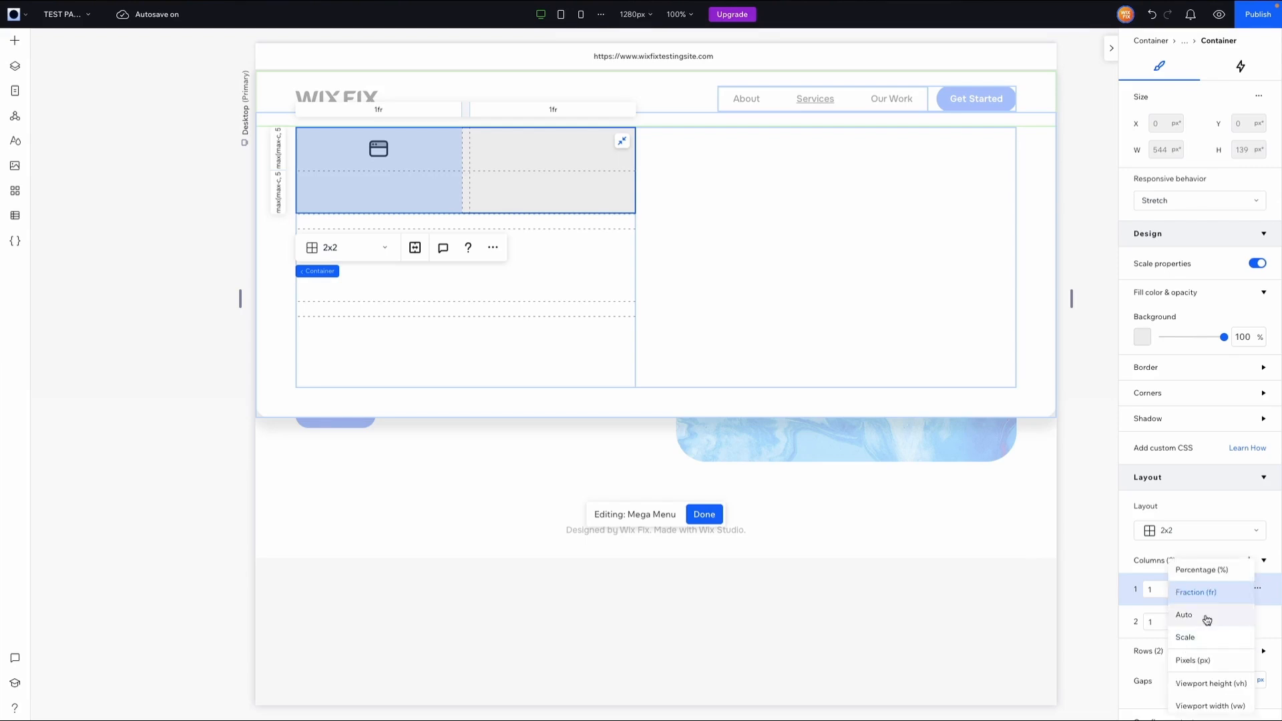
{"action": "left_click", "coordinate": [1199, 634]}
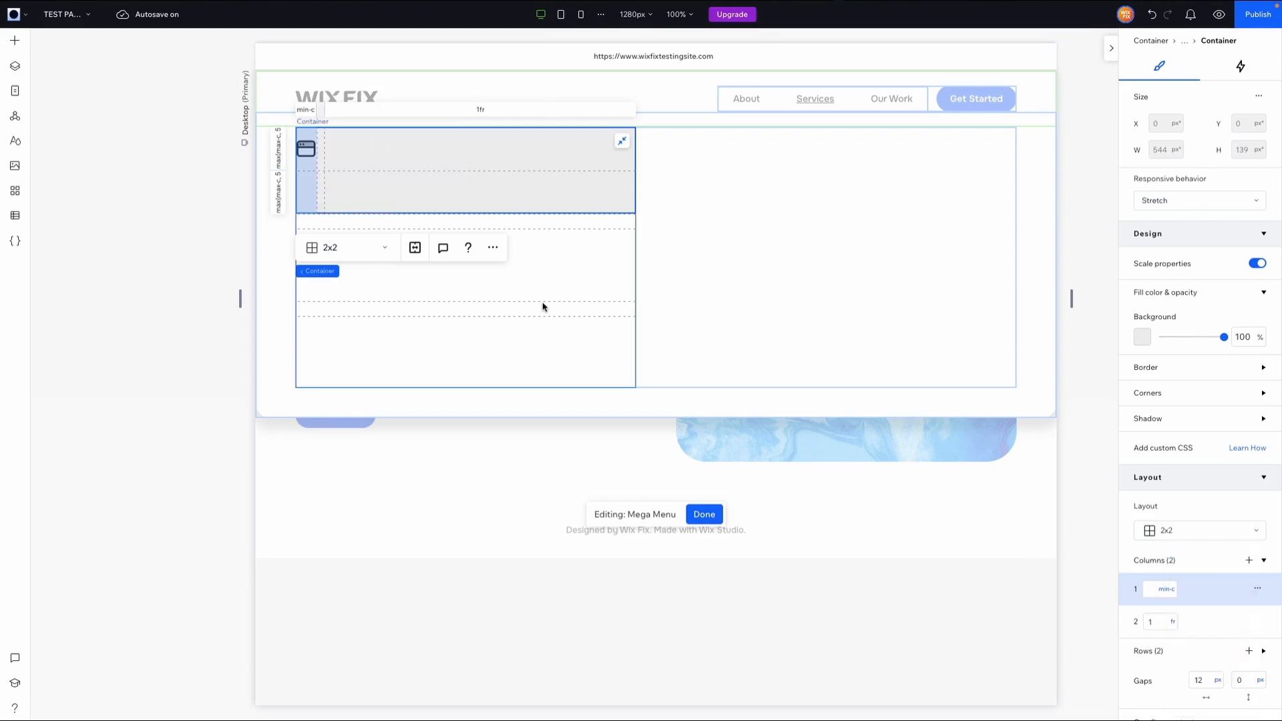
- Add a title text to the second column of the 2x2 container and apply the Heading 6 theme
{"action": "left_click", "coordinate": [14, 41]}
{"action": "left_click_drag", "start_coordinate": [229, 106], "coordinate": [427, 172]}
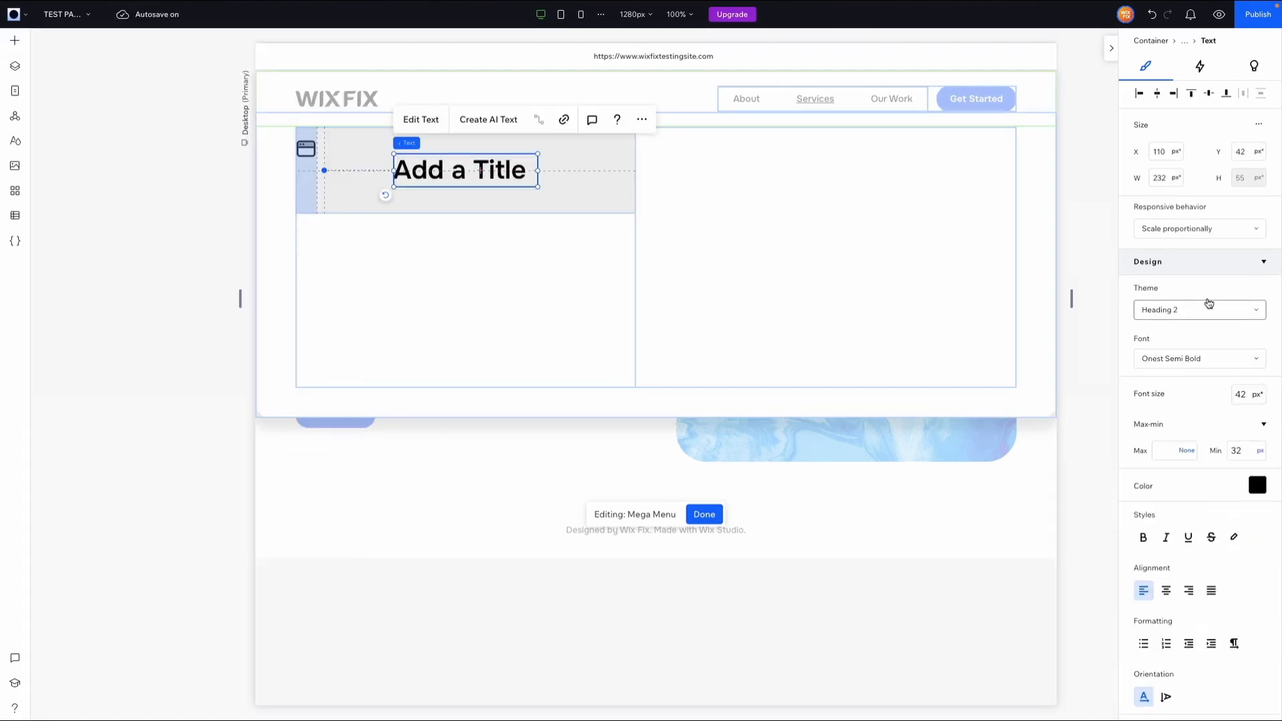
{"action": "left_click", "coordinate": [1147, 309]}
{"action": "left_click", "coordinate": [1144, 526]}
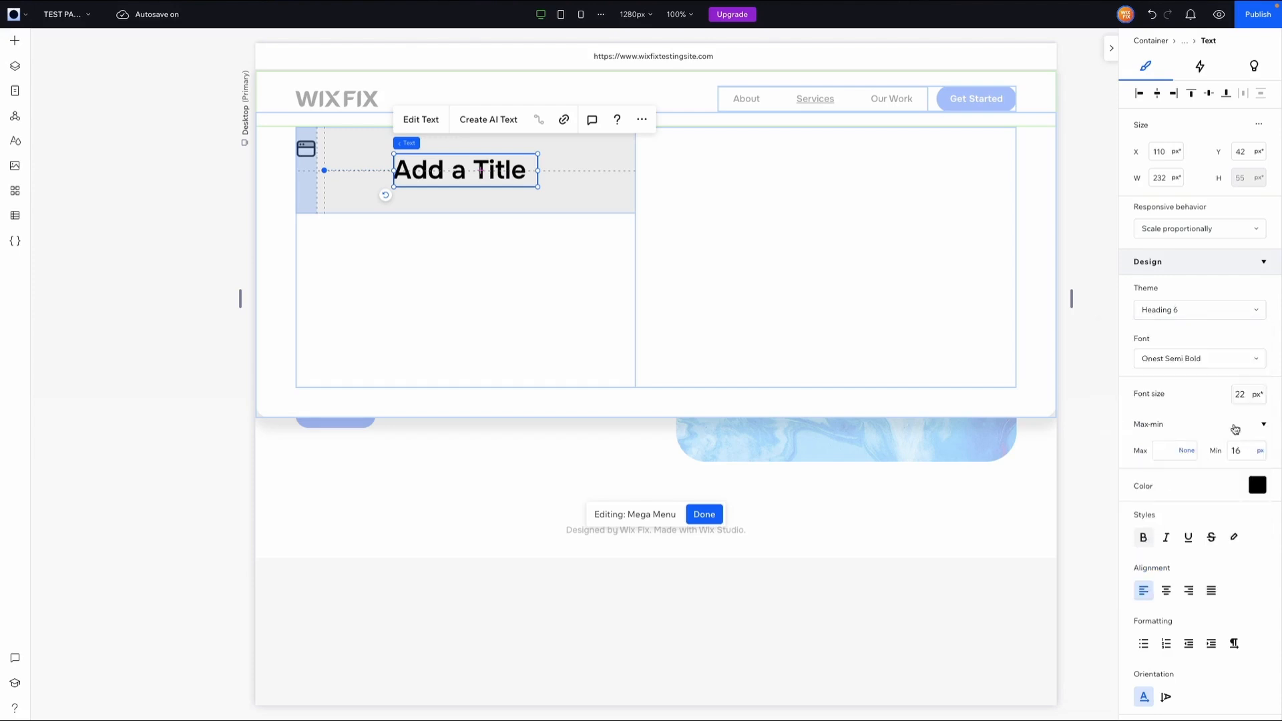
- Set the title's font size to 18 px and align it left and vertically centered in the upper-right grid cell
{"action": "left_click", "coordinate": [1246, 395]}
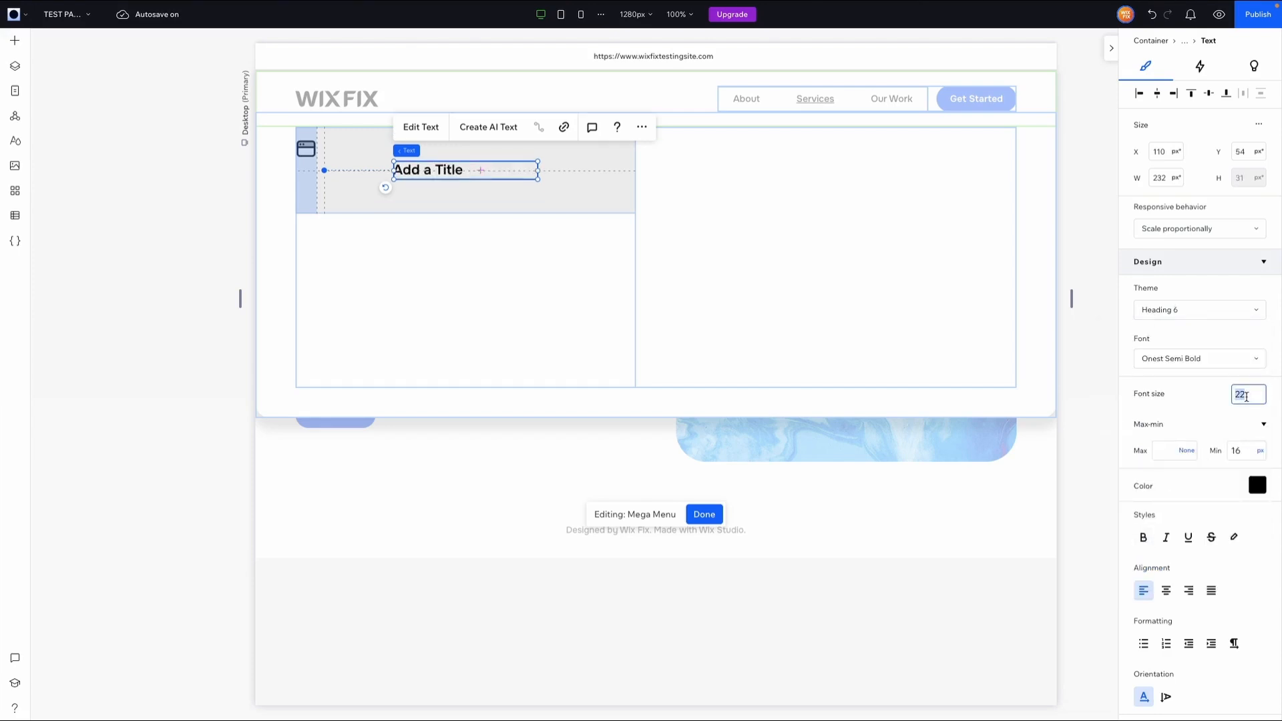
{"action": "type", "text": "18"}
{"action": "left_click", "coordinate": [1210, 388]}
{"action": "left_click_drag", "start_coordinate": [435, 169], "coordinate": [433, 147]}
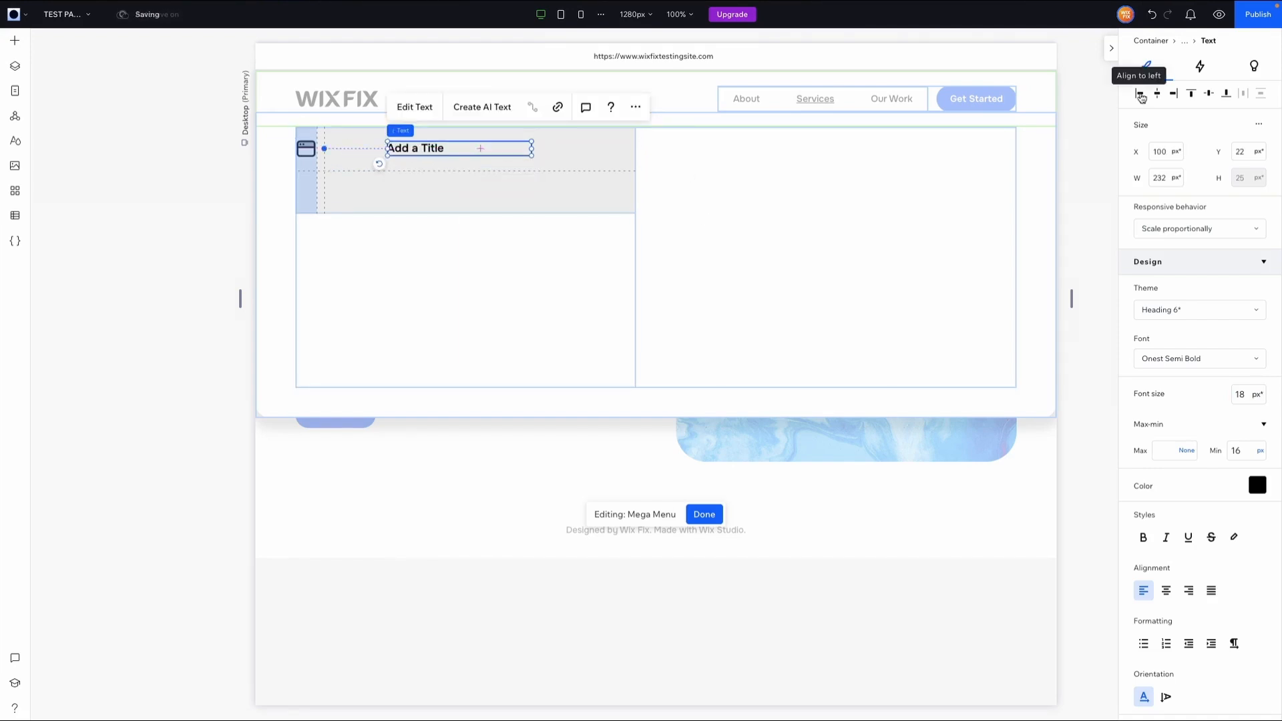
{"action": "left_click", "coordinate": [1210, 96]}
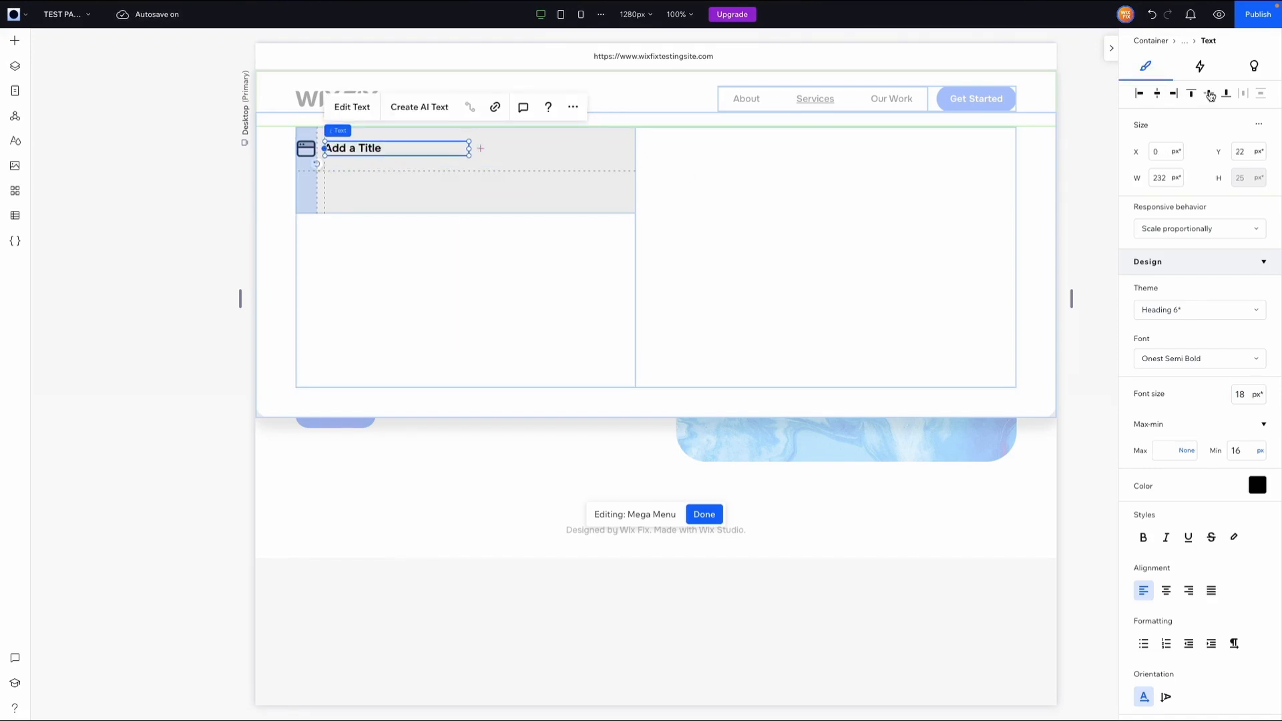
- Set the title's responsive behavior to Hug and change its text to "Website Design"
{"action": "left_click", "coordinate": [1187, 230]}
{"action": "left_click", "coordinate": [1168, 318]}
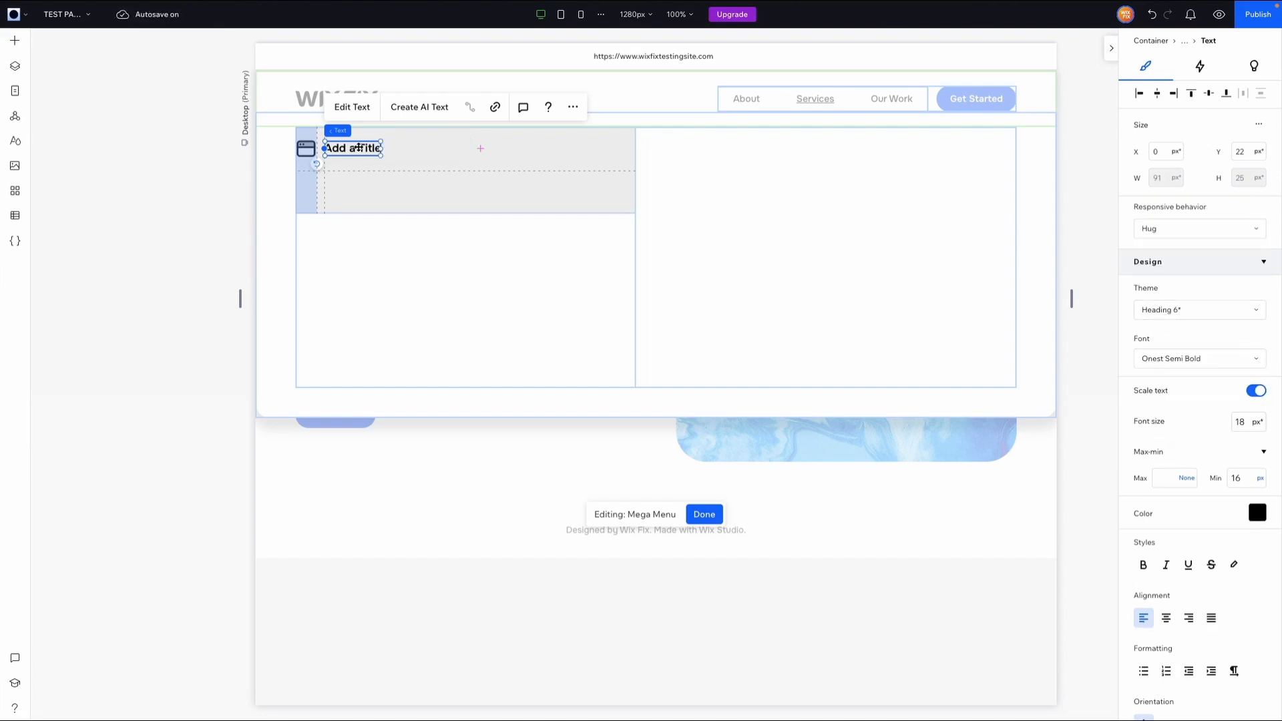
{"action": "type", "text": "Website Design"}
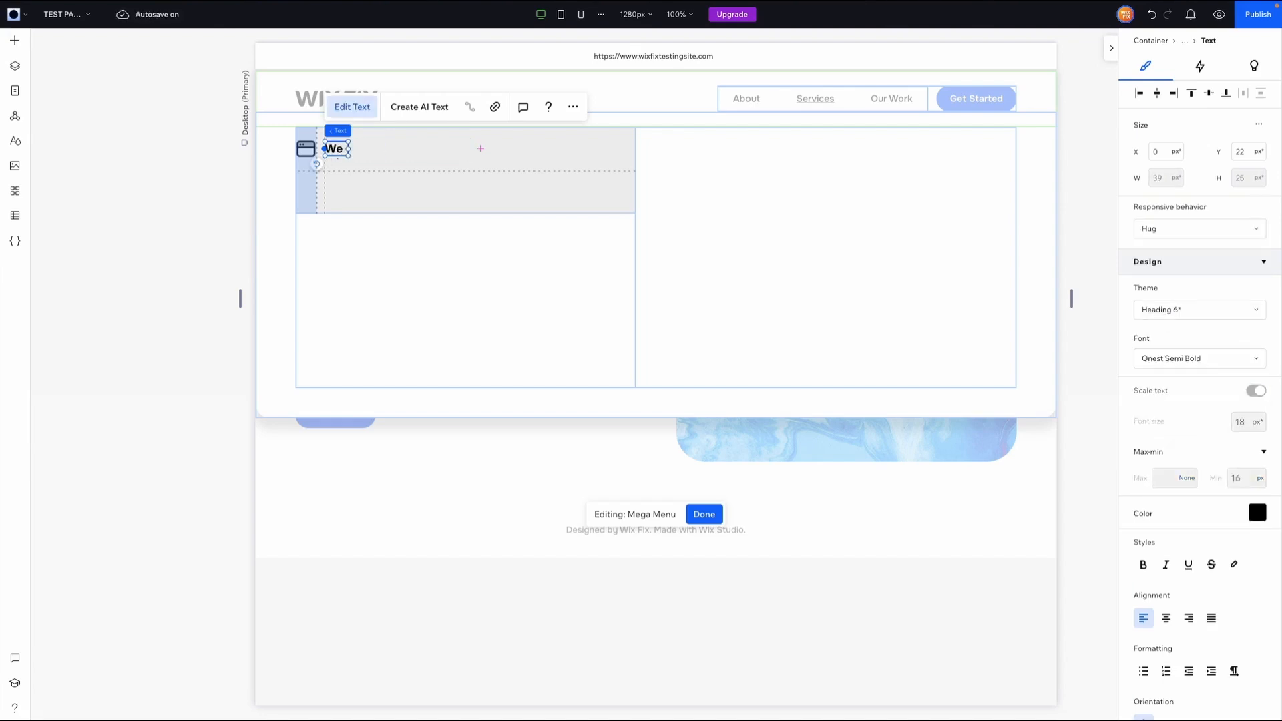
{"action": "key", "text": "Escape"}
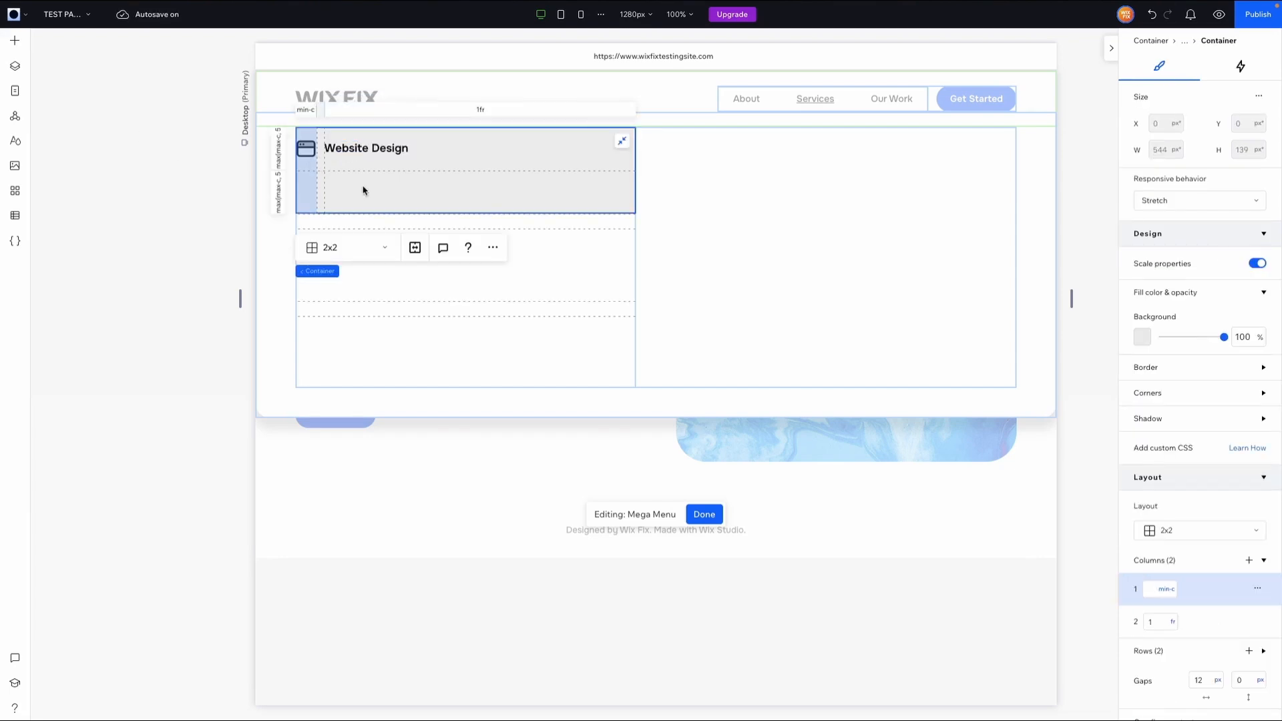
- Add a paragraph text to the 2x2 container and place it only in the lower-right grid cell
{"action": "left_click", "coordinate": [15, 40]}
{"action": "left_click", "coordinate": [310, 118]}
{"action": "scroll", "coordinate": [1203, 421], "scroll_direction": "down", "scroll_amount": 5}
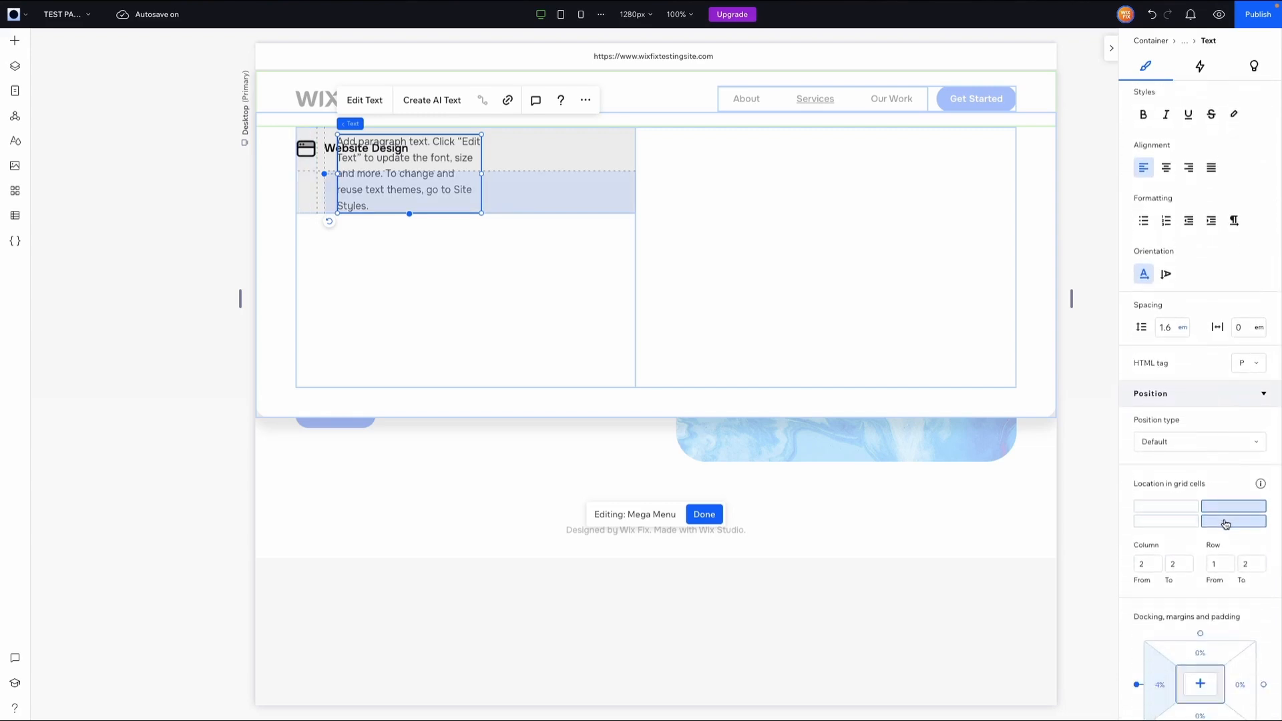
{"action": "left_click", "coordinate": [1226, 524]}
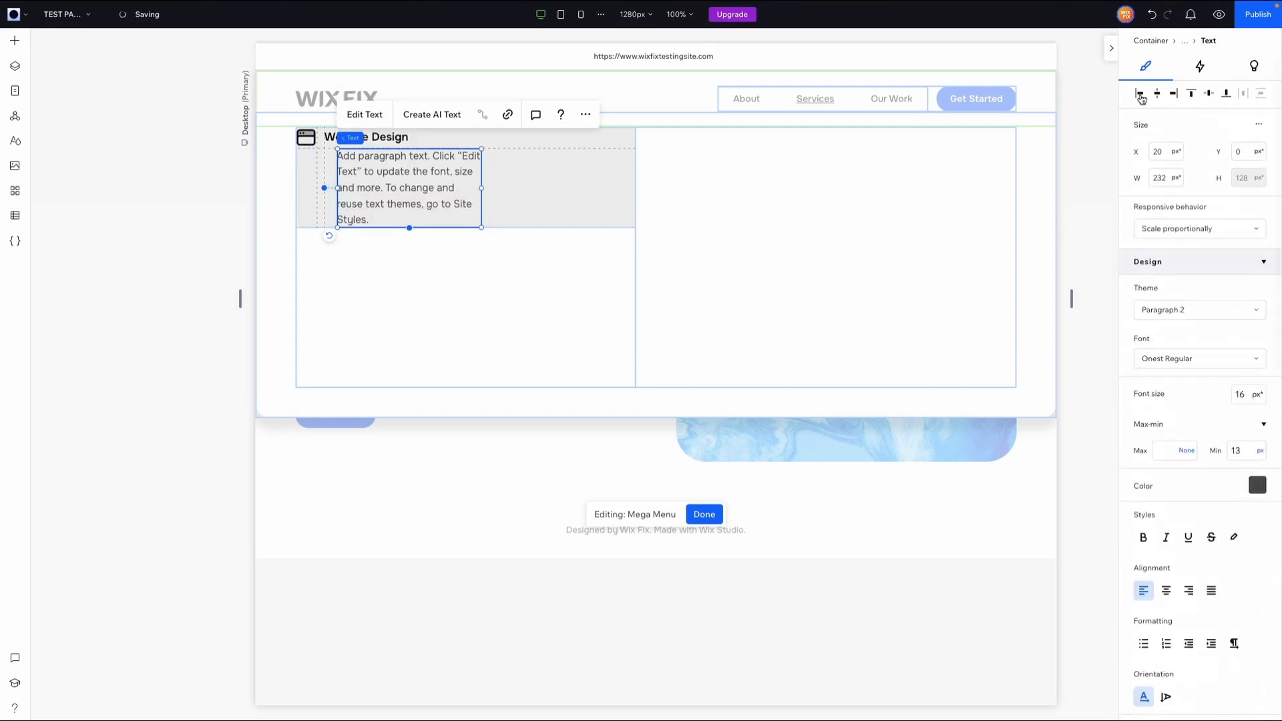
- Align the paragraph to the left of its cell and set its width to 100%
{"action": "left_click", "coordinate": [1140, 94]}
{"action": "left_click", "coordinate": [1165, 178]}
{"action": "type", "text": "10"}
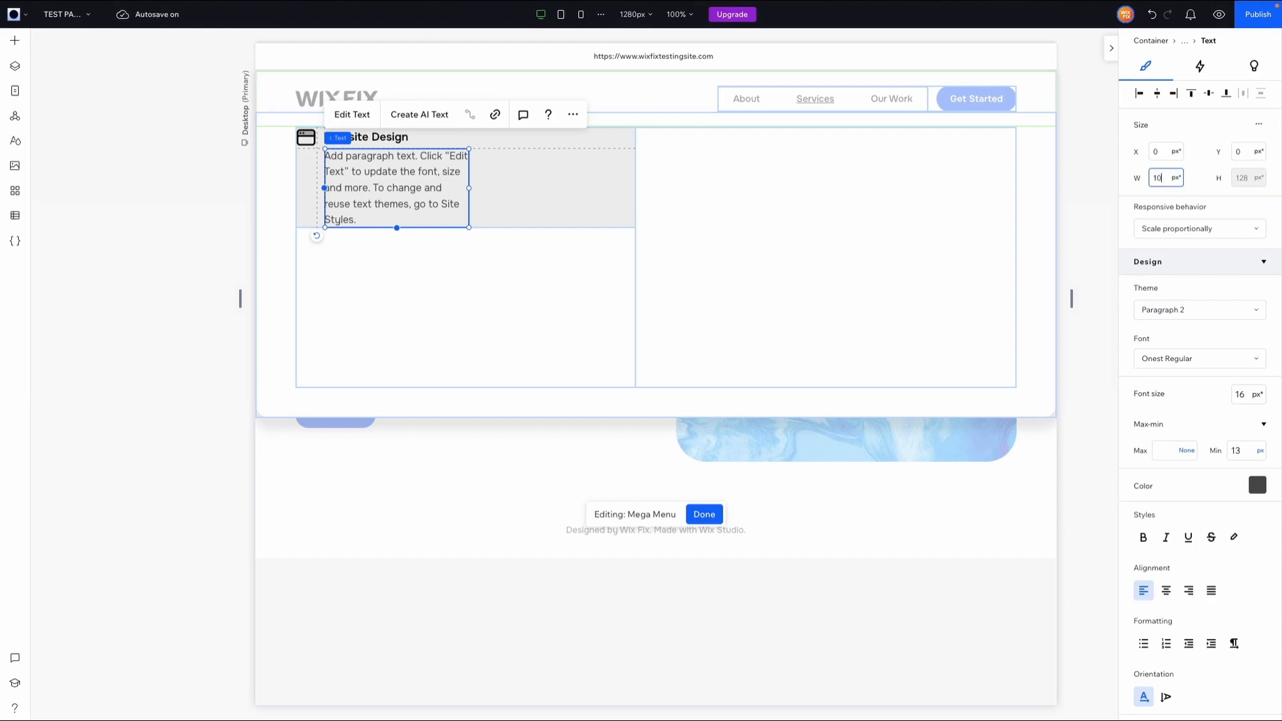
{"action": "type", "text": "0%"}
{"action": "key", "text": "Return"}
- Set the paragraph's font size to 14 px and align it to the top of its cell
{"action": "left_click", "coordinate": [1246, 395]}
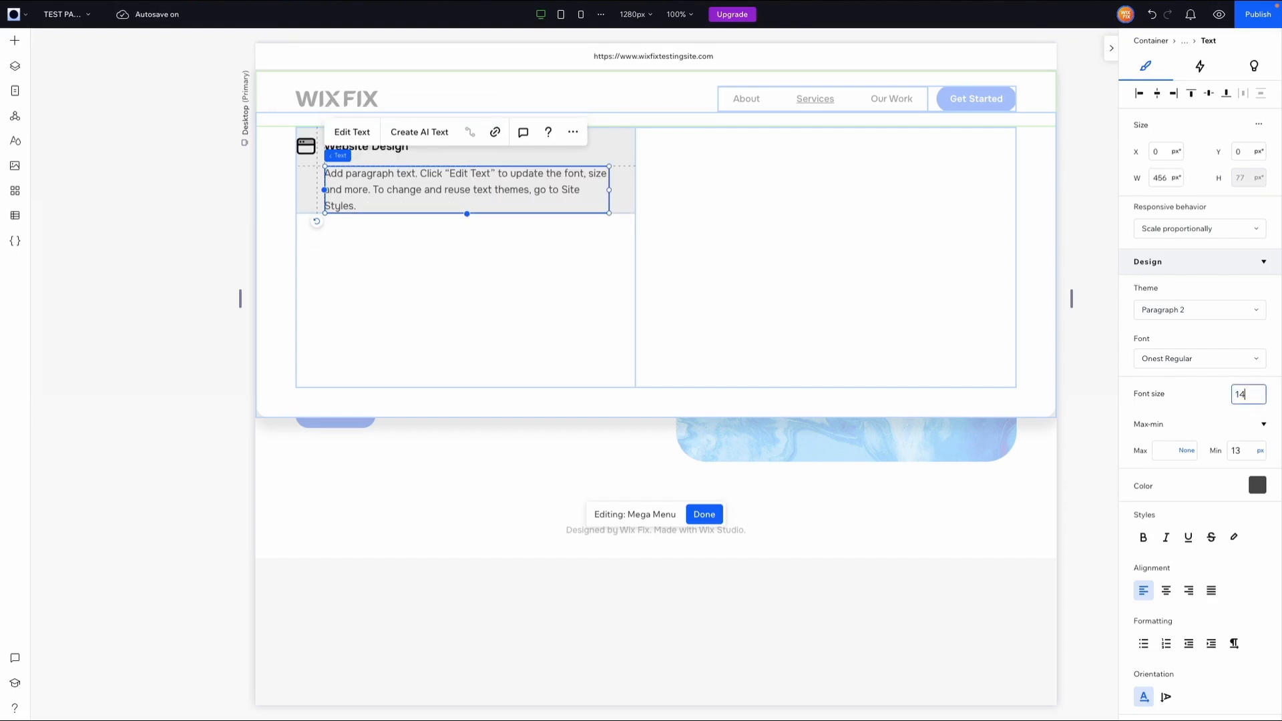
{"action": "key", "text": "Return"}
{"action": "left_click", "coordinate": [1191, 93]}
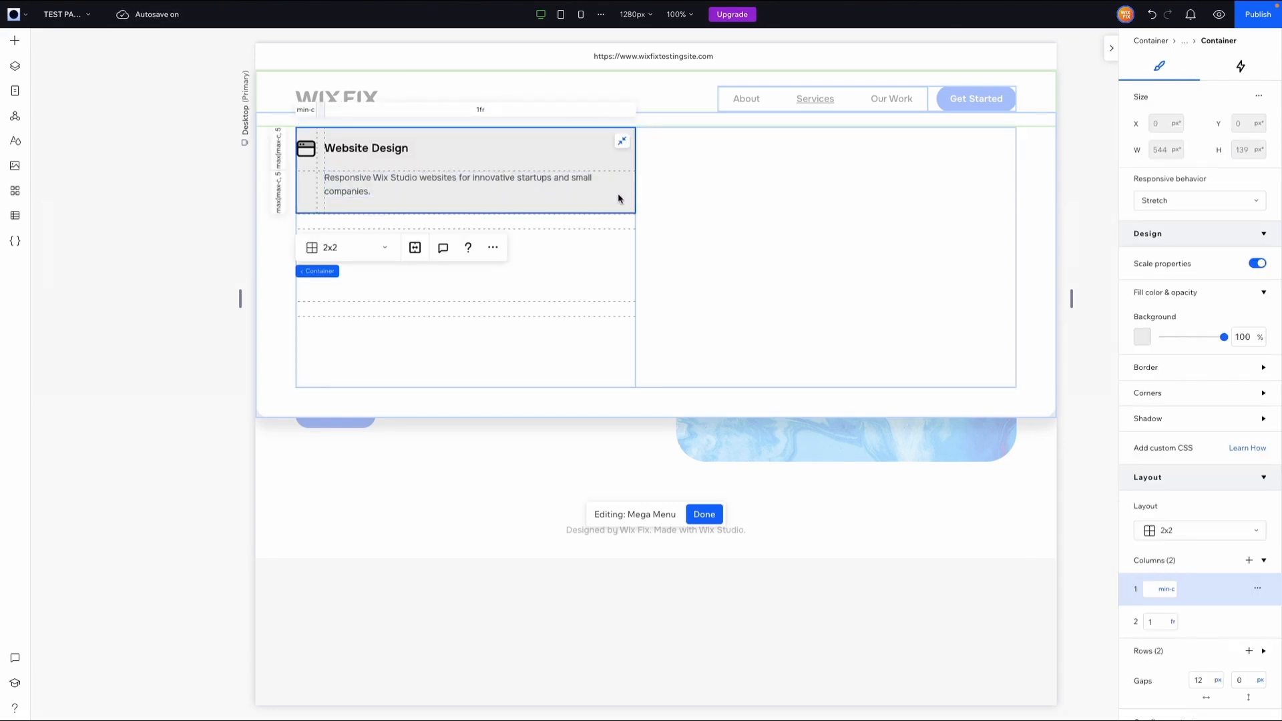
- Set the padding of the Website Design card container to 24 px on all sides
{"action": "scroll", "coordinate": [1195, 434], "scroll_direction": "down", "scroll_amount": 6}
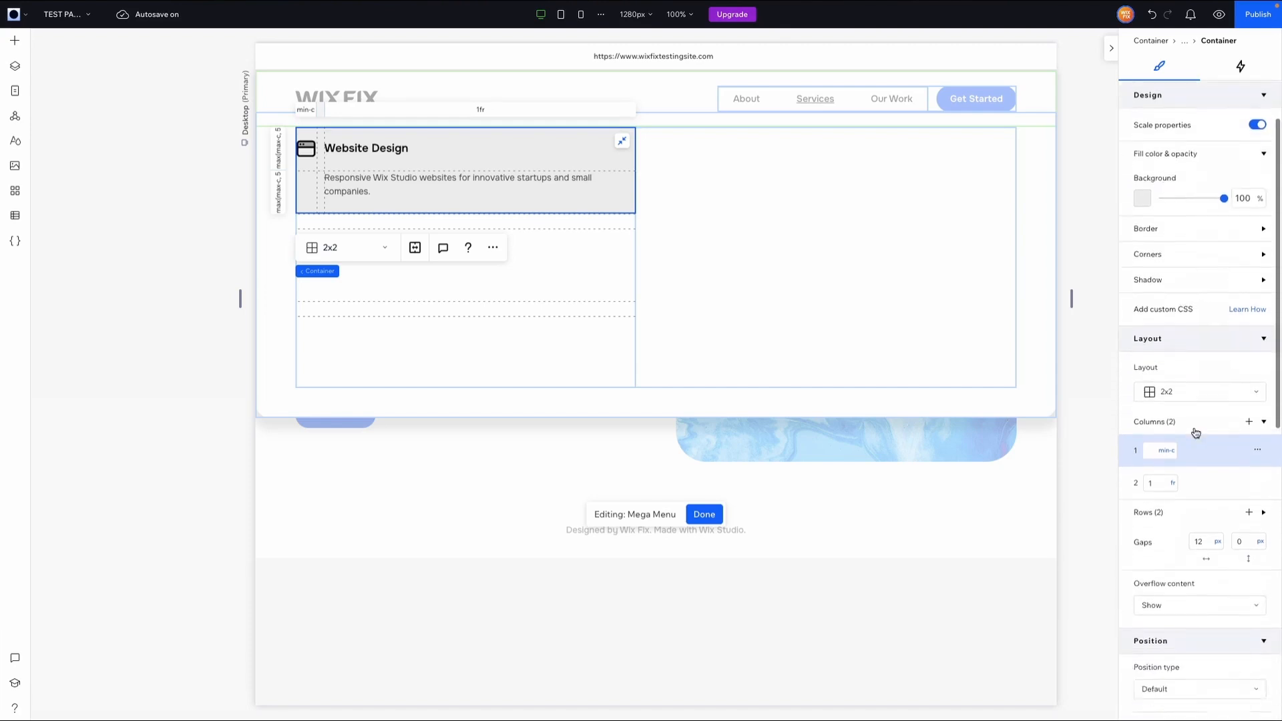
{"action": "scroll", "coordinate": [1197, 525], "scroll_direction": "down", "scroll_amount": 3}
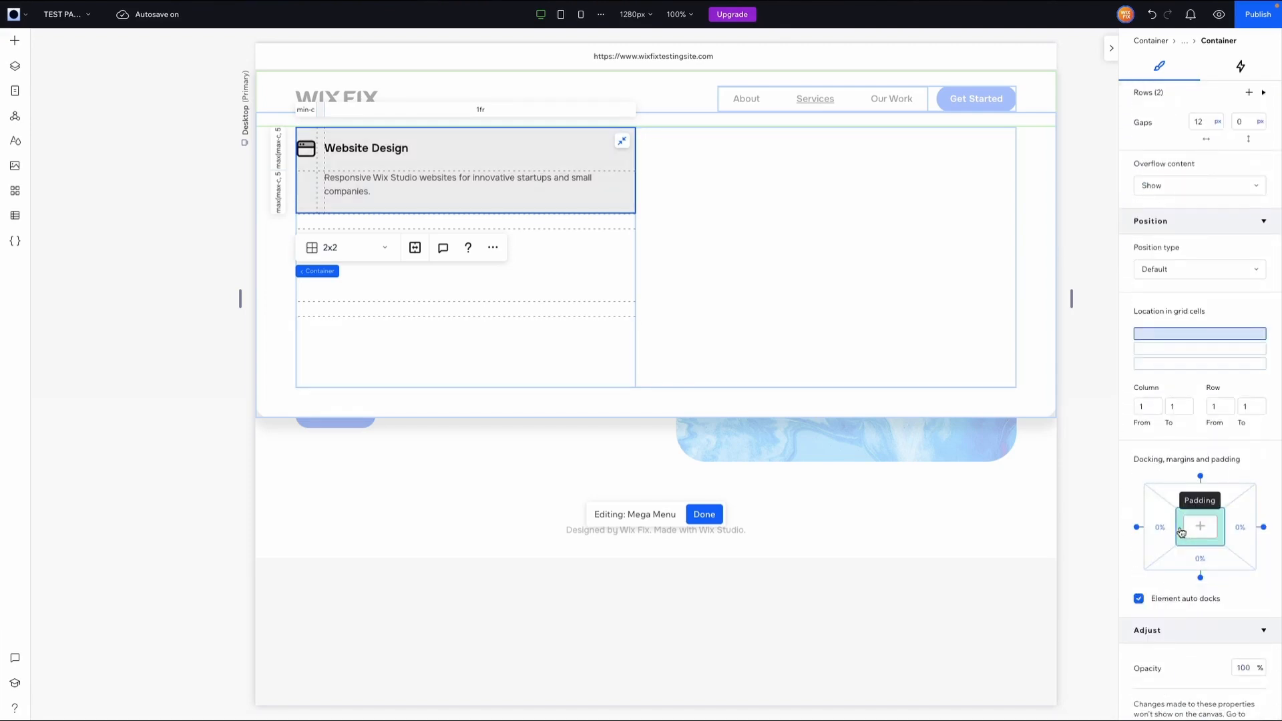
{"action": "left_click", "coordinate": [1182, 532]}
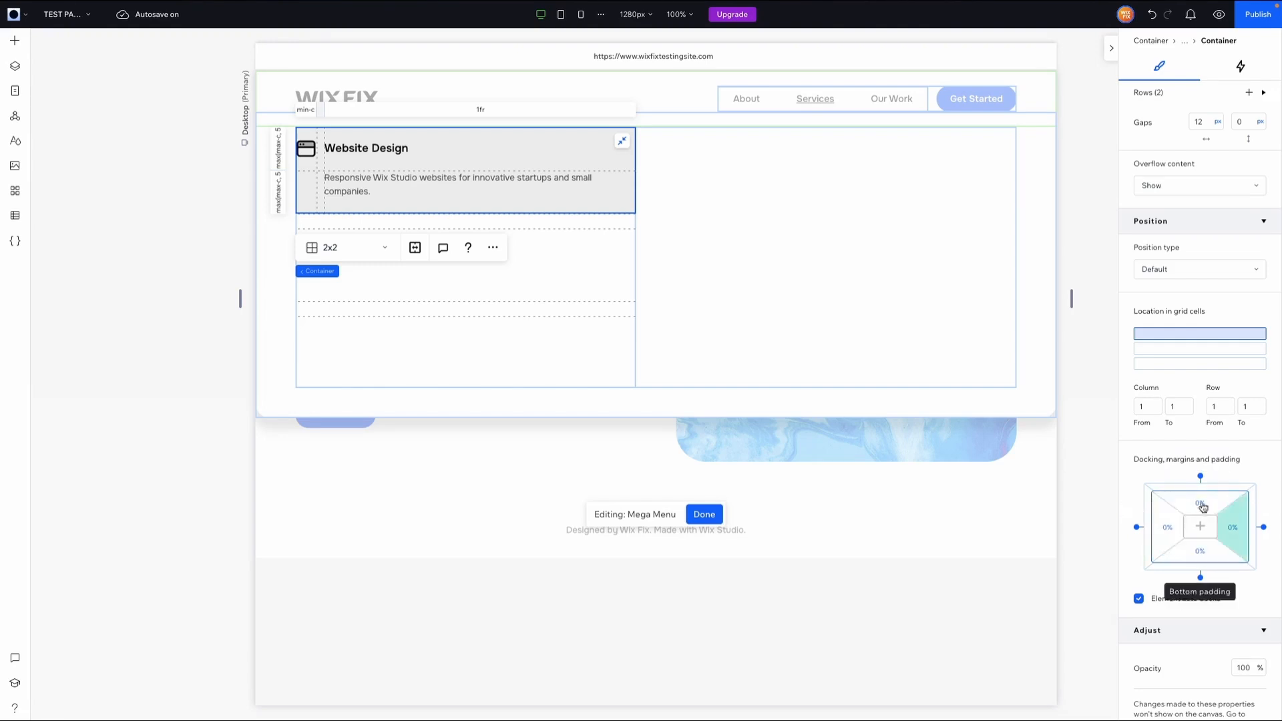
{"action": "left_click", "coordinate": [1200, 509]}
{"action": "type", "text": "24"}
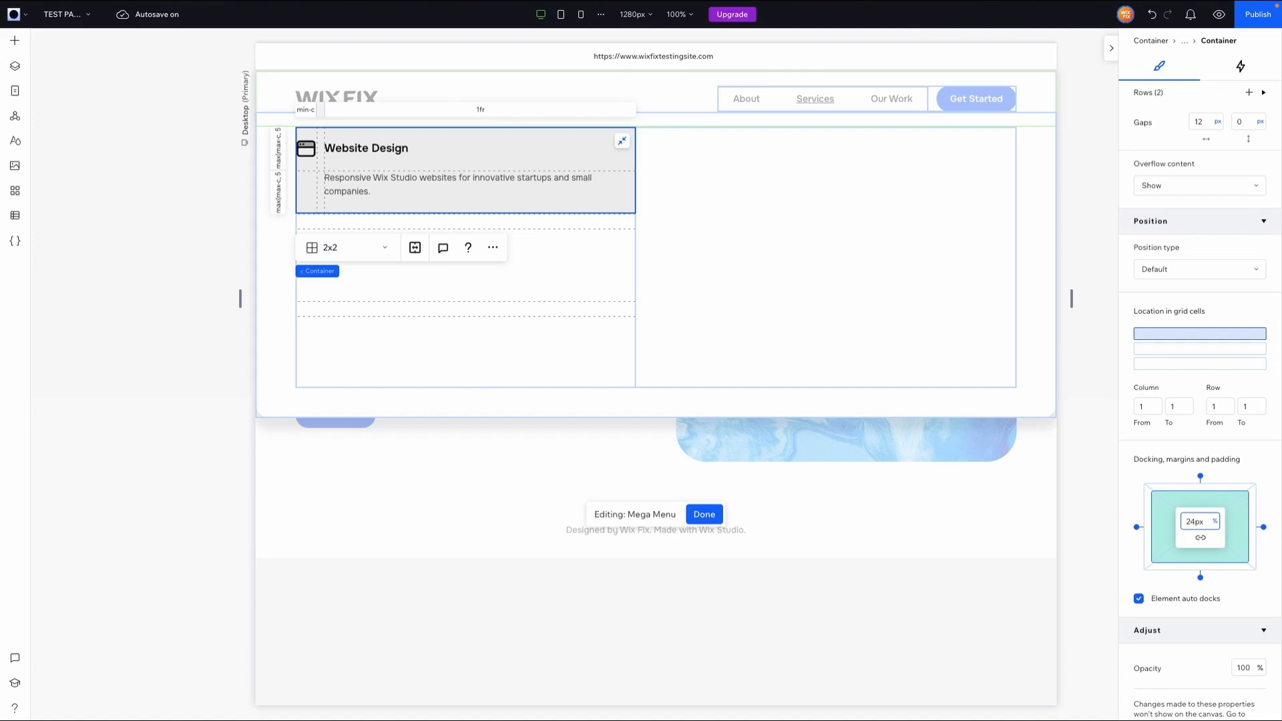
{"action": "key", "text": "Return"}
- Set the card container's background opacity to 0% and give it a 1 px border at 20% opacity
{"action": "scroll", "coordinate": [1205, 447], "scroll_direction": "up", "scroll_amount": 8}
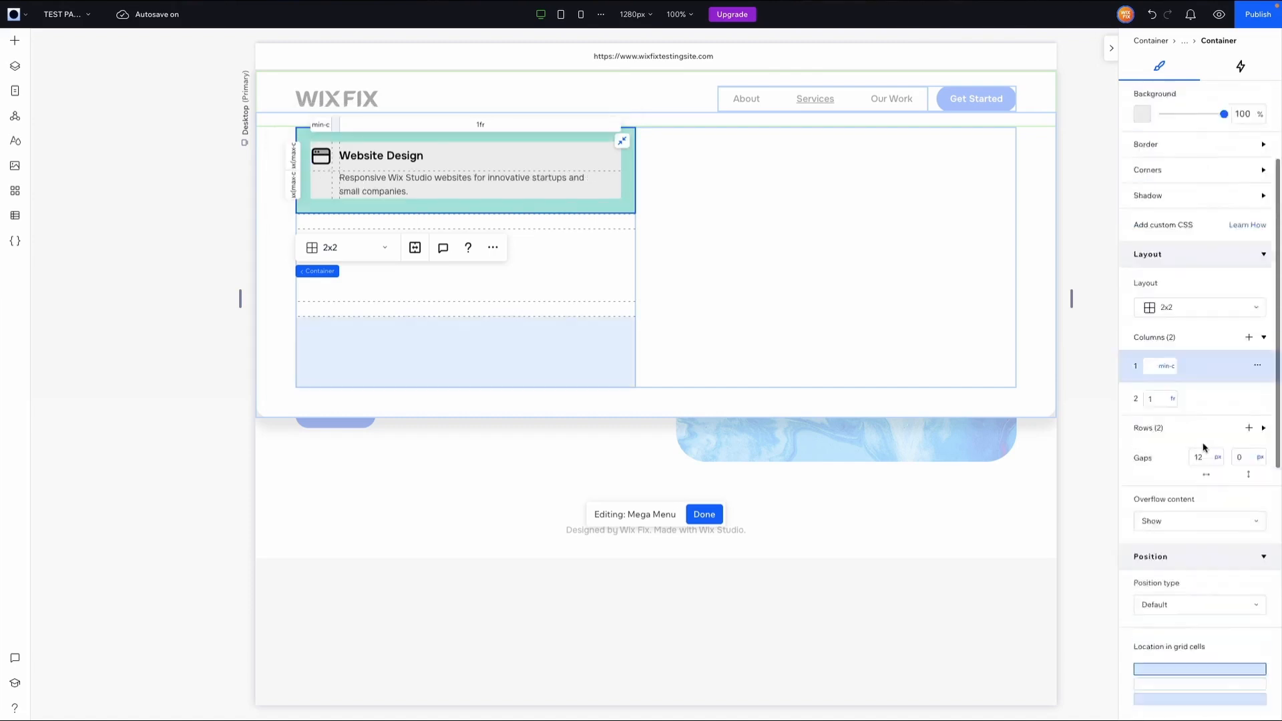
{"action": "left_click", "coordinate": [1242, 336]}
{"action": "type", "text": "0"}
{"action": "left_click", "coordinate": [1180, 374]}
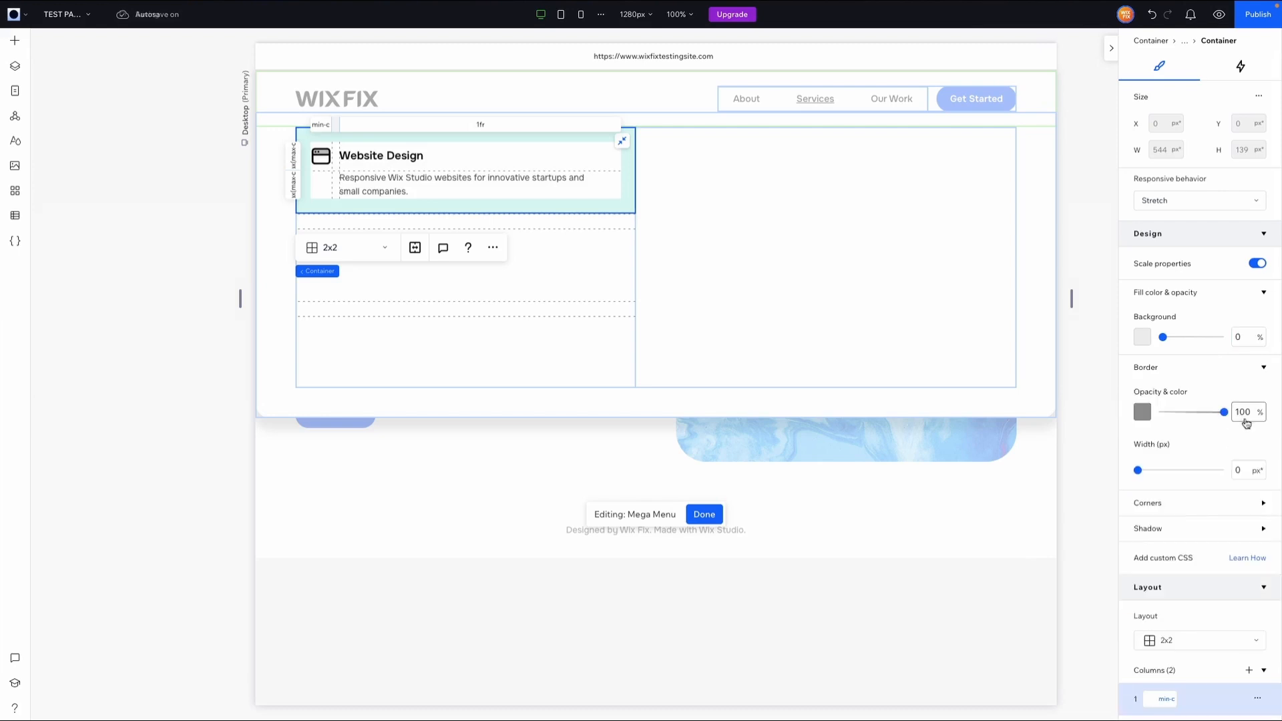
{"action": "left_click", "coordinate": [1242, 471]}
{"action": "type", "text": "1"}
{"action": "left_click", "coordinate": [1249, 413]}
{"action": "type", "text": "20"}
- Round all corners of the card container to 24 px and turn off scaling of its design properties
{"action": "left_click", "coordinate": [1221, 509]}
{"action": "left_click", "coordinate": [1147, 546]}
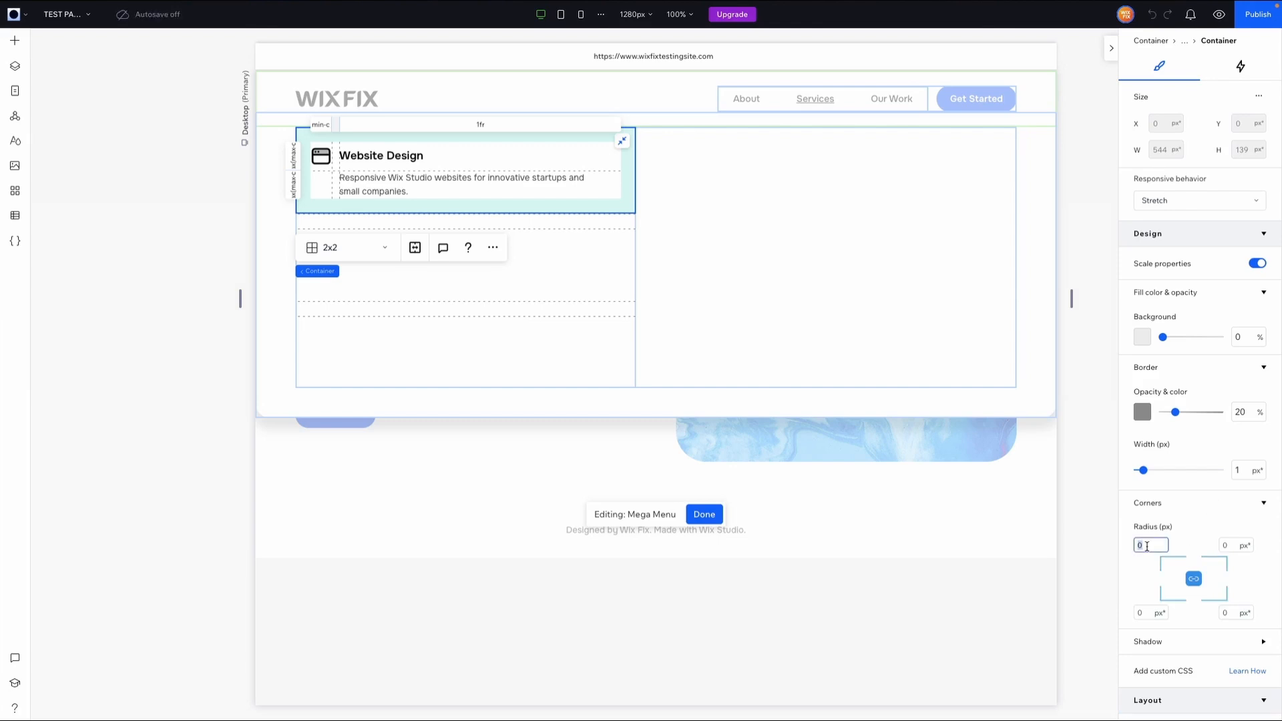
{"action": "type", "text": "24"}
{"action": "key", "text": "Return"}
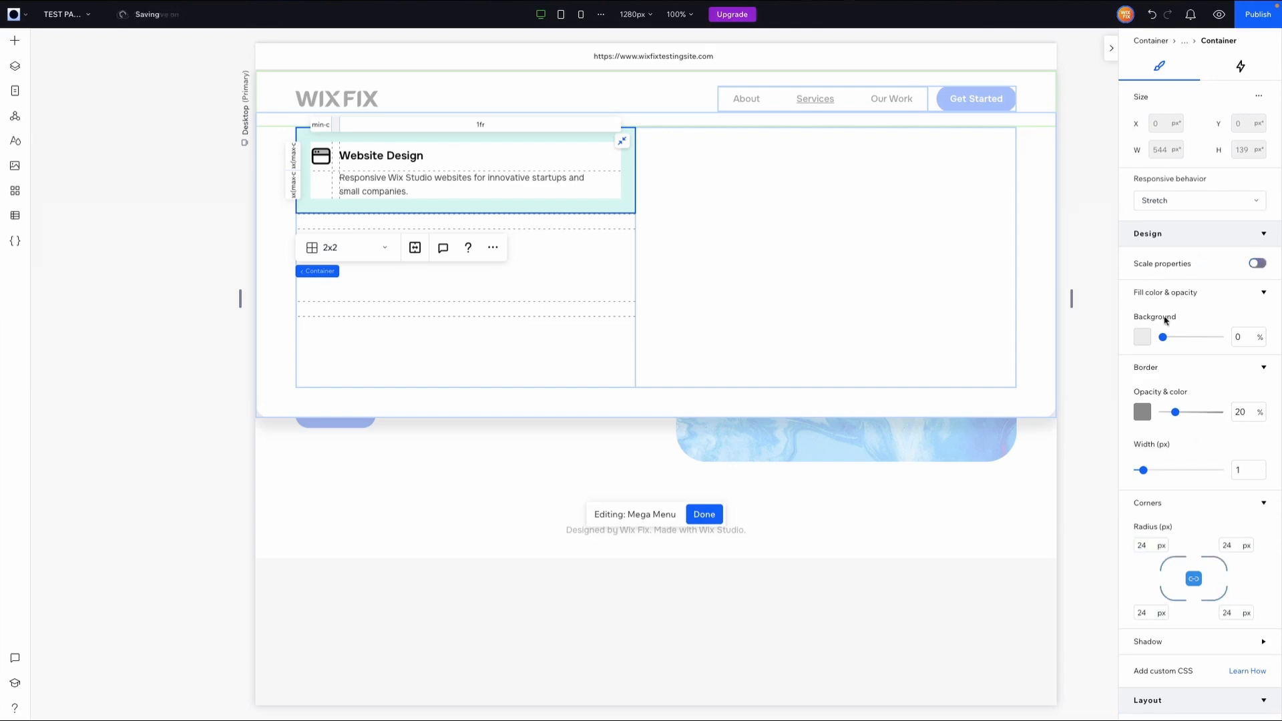
{"action": "left_click", "coordinate": [970, 252]}
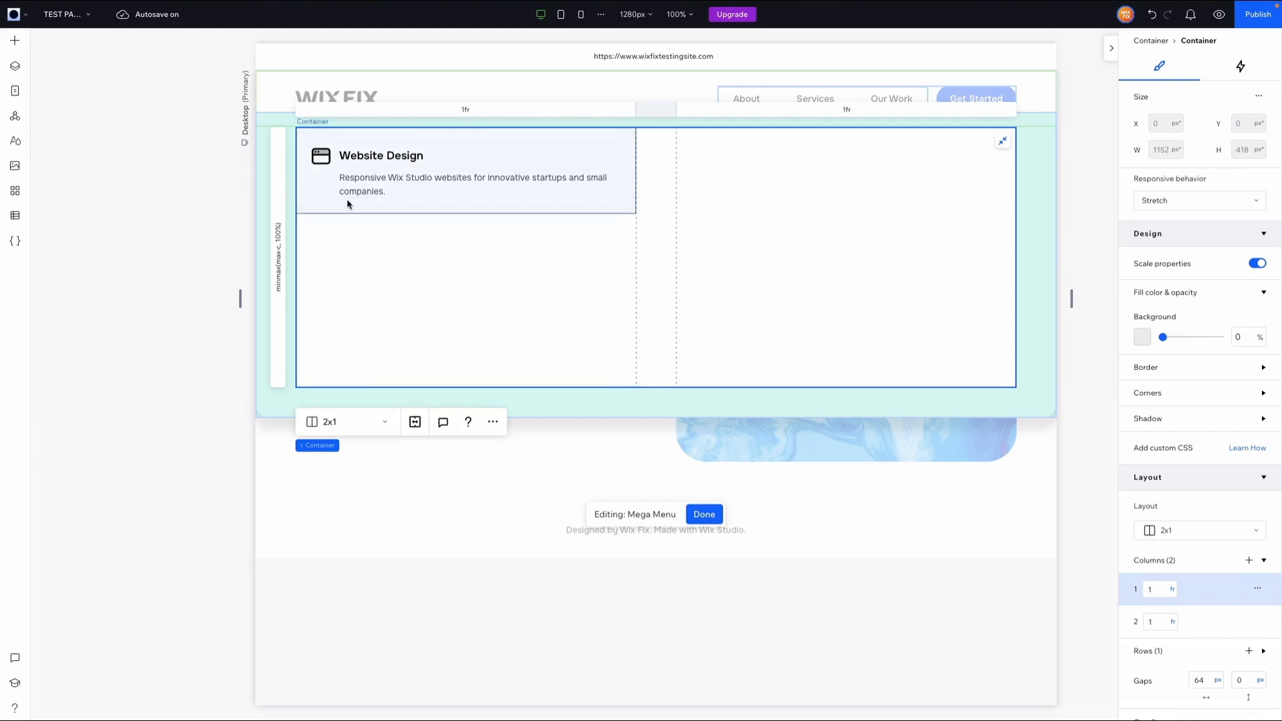
- Create a custom hover animation for the Website Design card container
{"action": "left_click", "coordinate": [312, 196]}
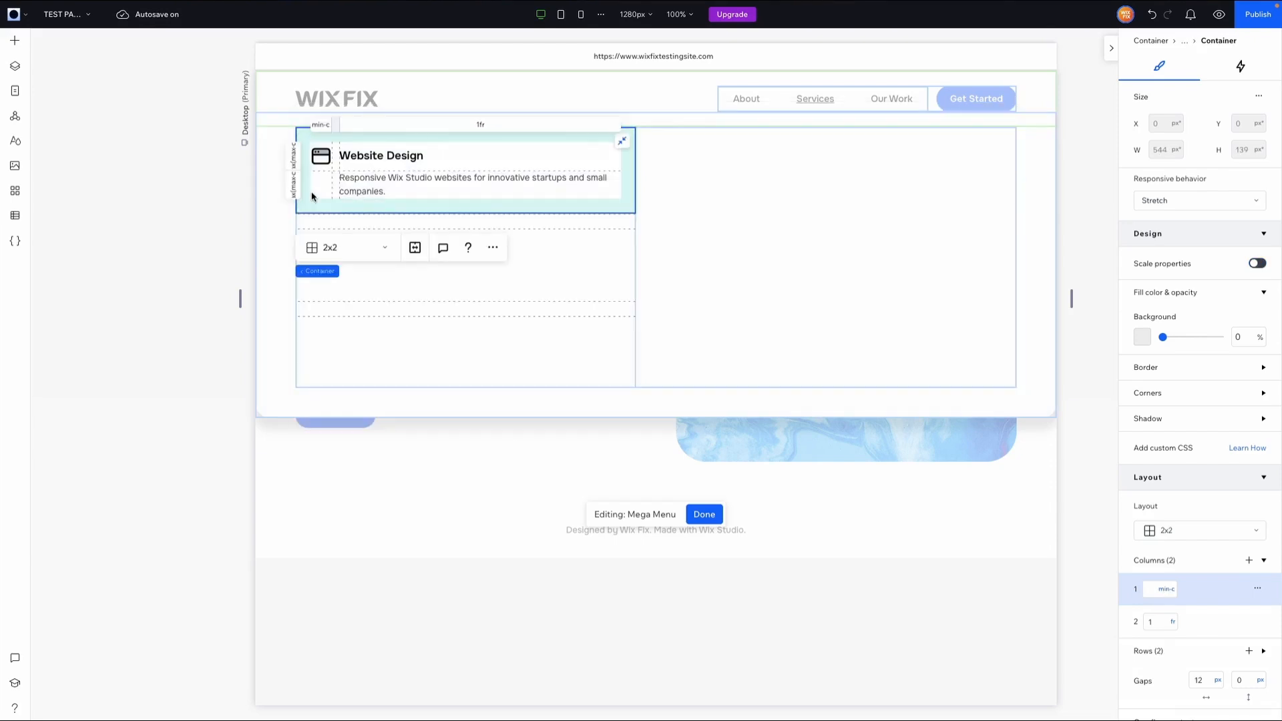
{"action": "left_click", "coordinate": [1242, 69]}
{"action": "left_click", "coordinate": [1143, 228]}
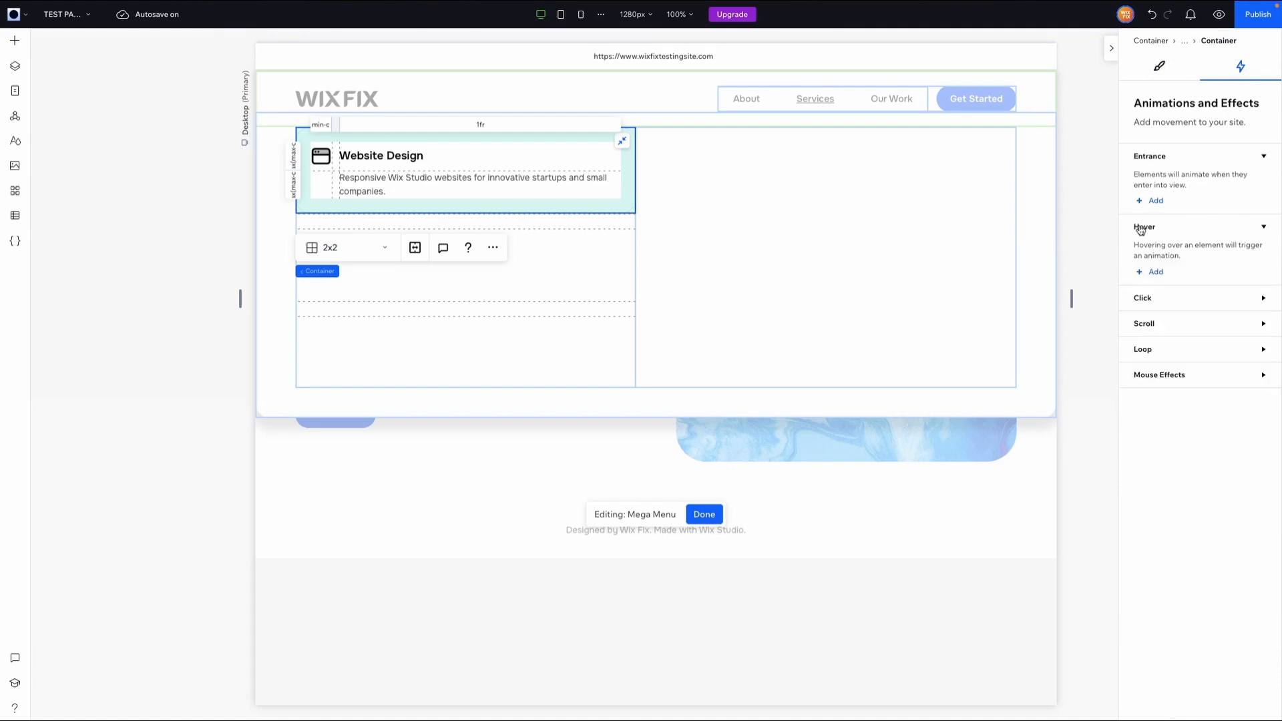
{"action": "left_click", "coordinate": [1155, 273]}
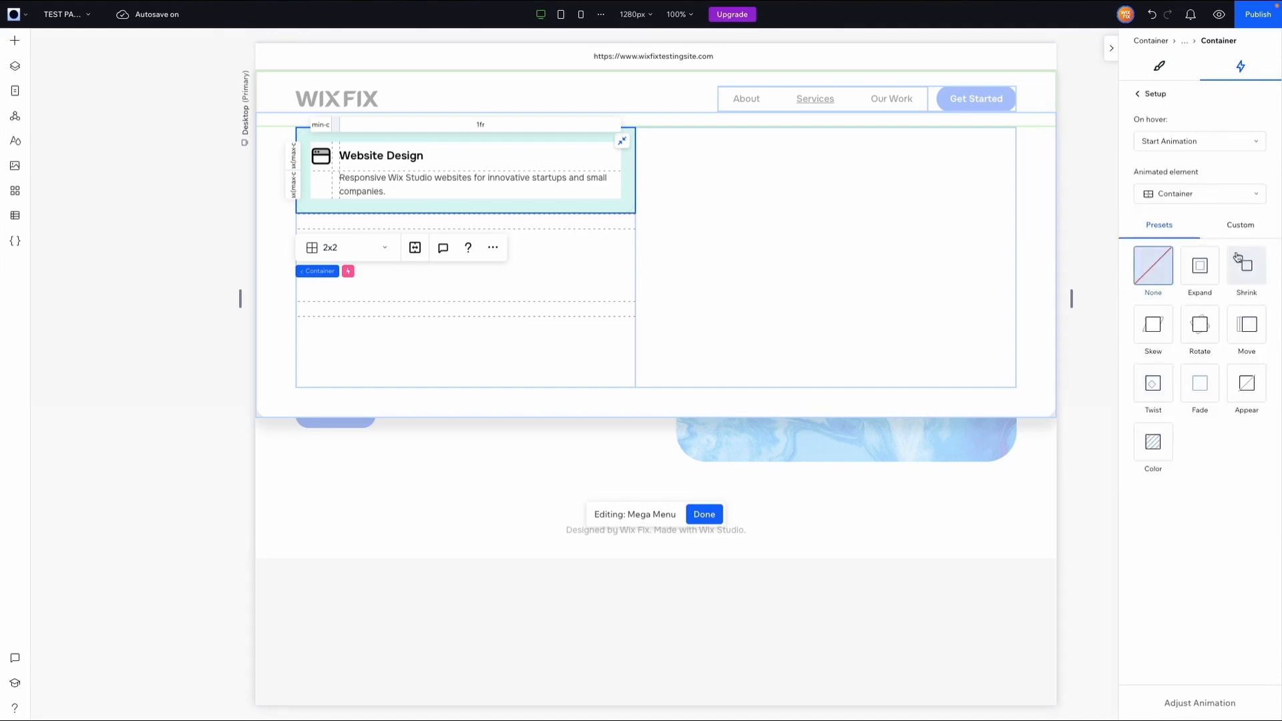
{"action": "left_click", "coordinate": [1244, 225]}
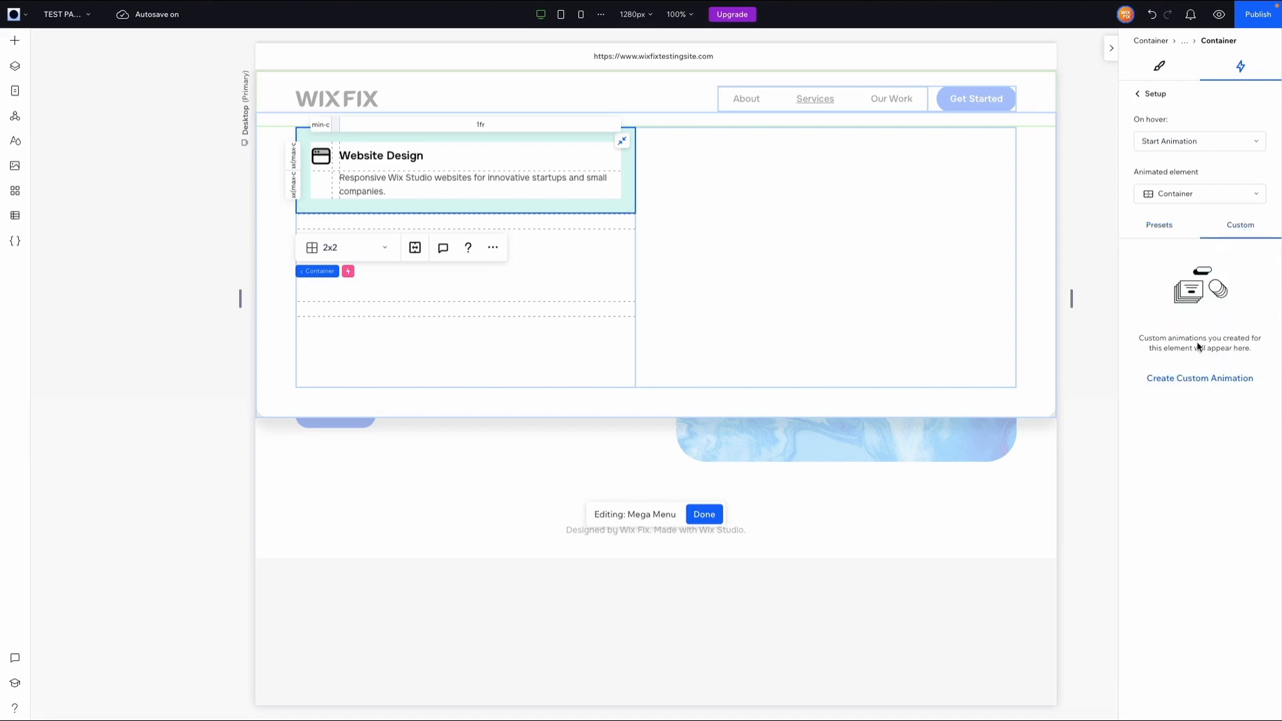
{"action": "left_click", "coordinate": [1178, 379]}
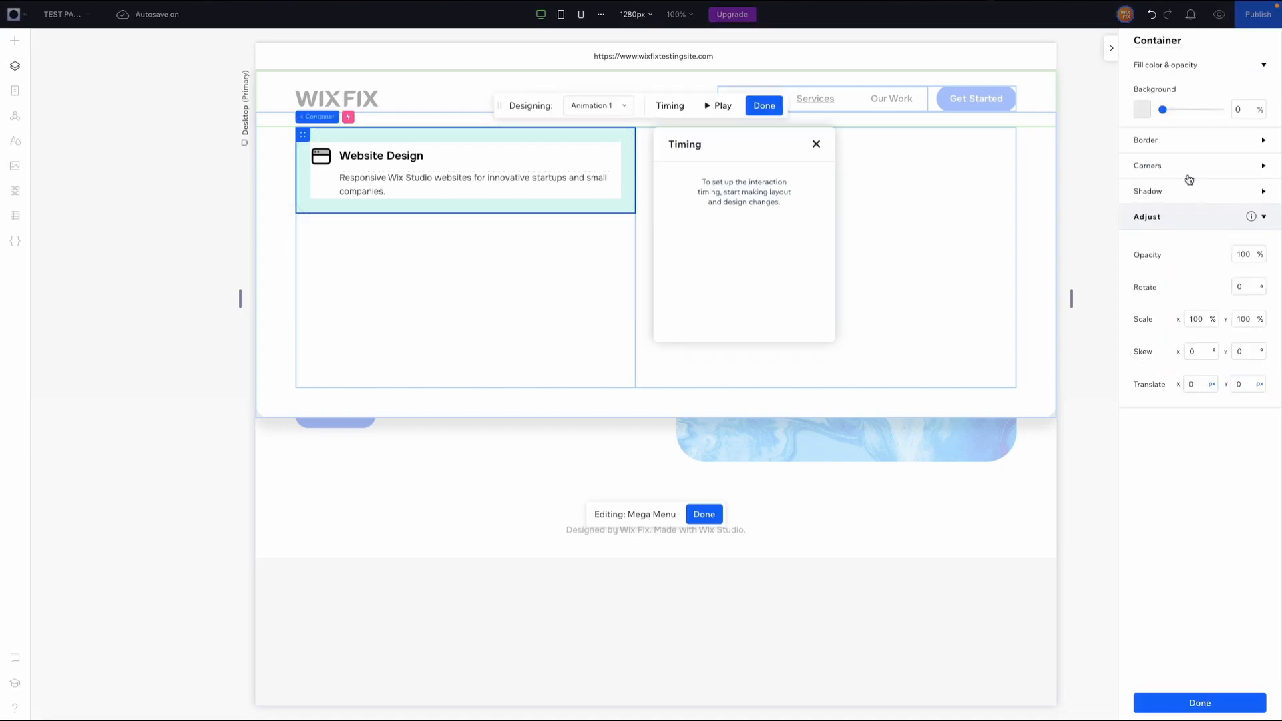
- Set the card's background in the hover animation to blue #1A6AFF at 10% opacity
{"action": "left_click", "coordinate": [1143, 112]}
{"action": "left_click", "coordinate": [1203, 209]}
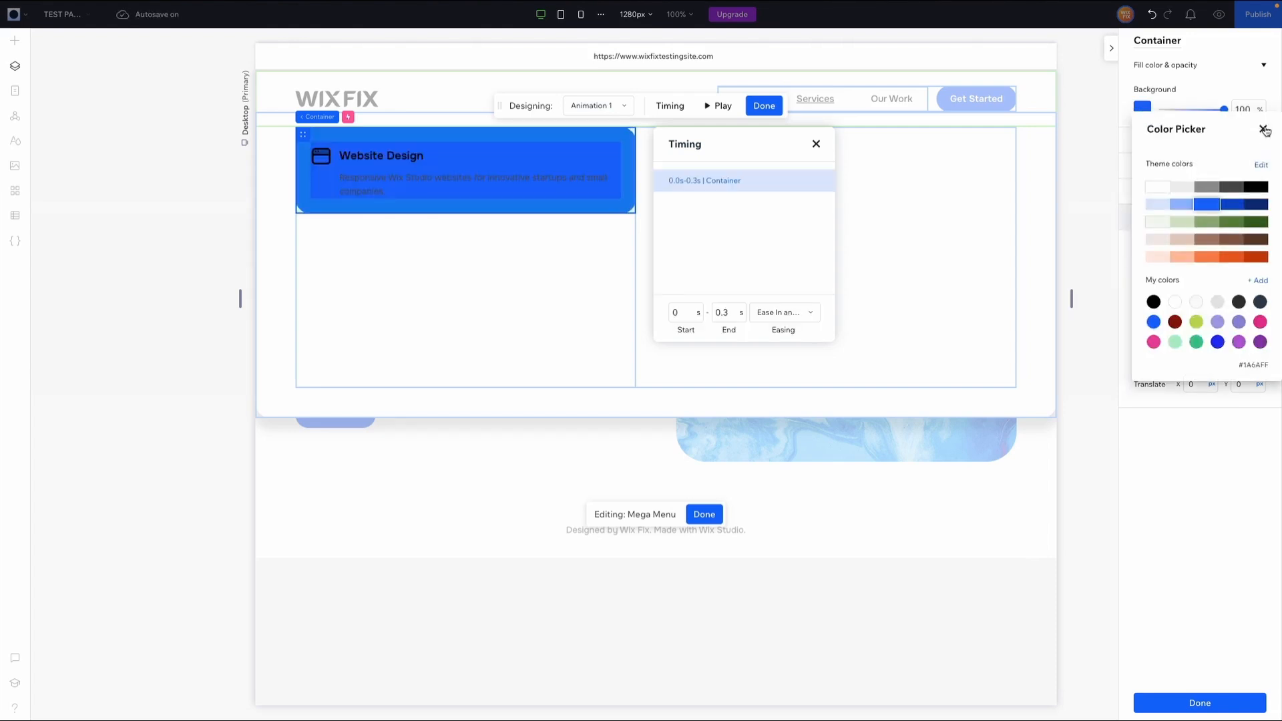
{"action": "left_click", "coordinate": [1263, 129]}
{"action": "left_click", "coordinate": [1251, 111]}
{"action": "type", "text": "10"}
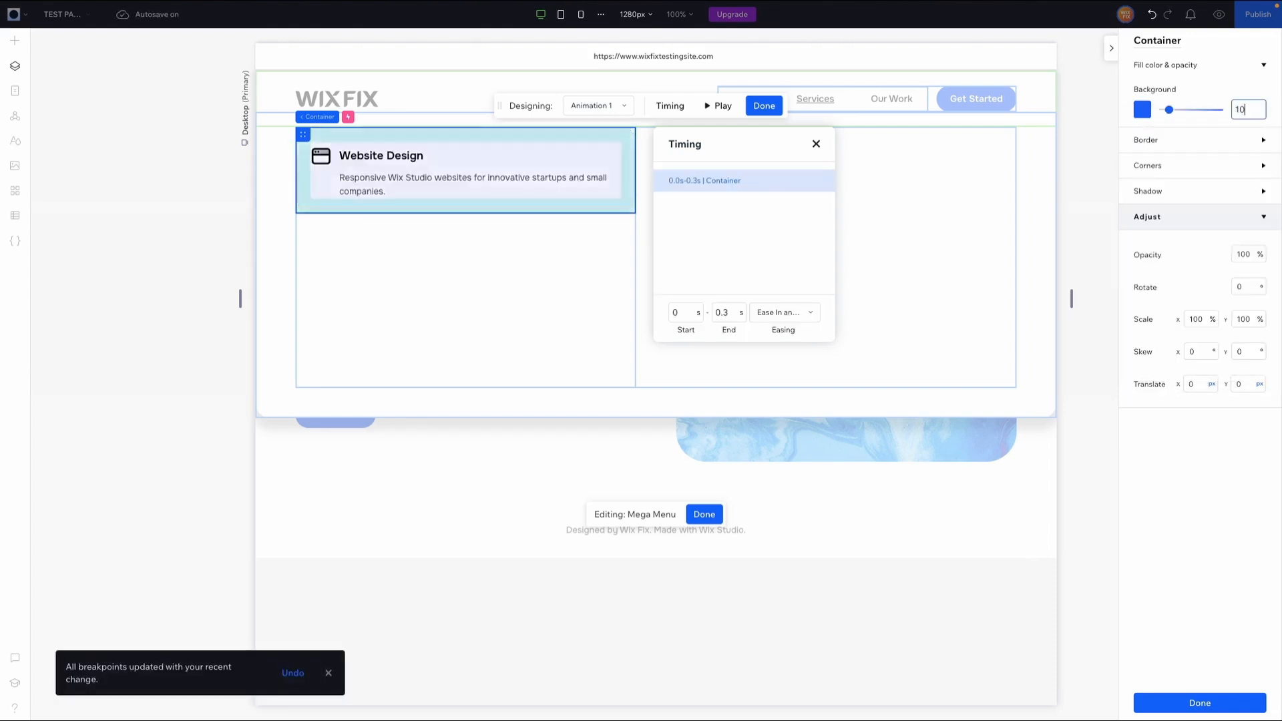
- Set the card's border in the hover animation to blue #1A6AFF at 100% opacity and finish designing the animation
{"action": "left_click", "coordinate": [1198, 140]}
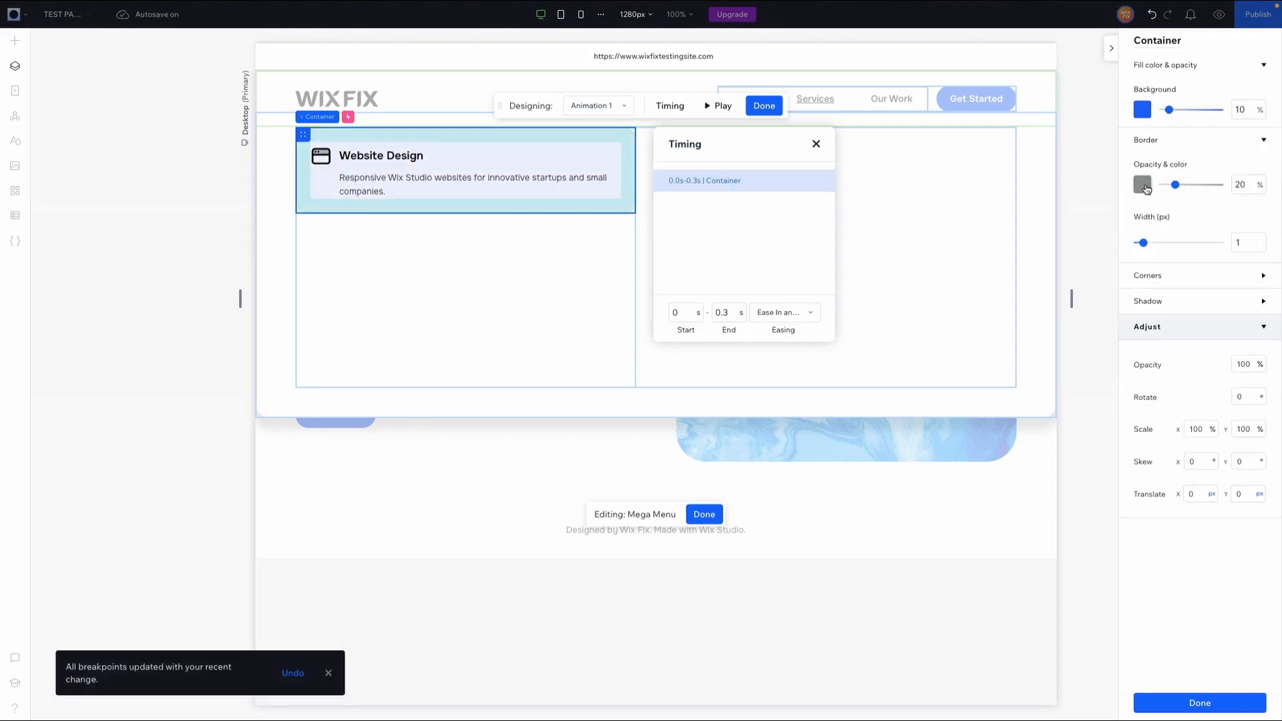
{"action": "left_click", "coordinate": [1142, 183]}
{"action": "left_click", "coordinate": [1206, 276]}
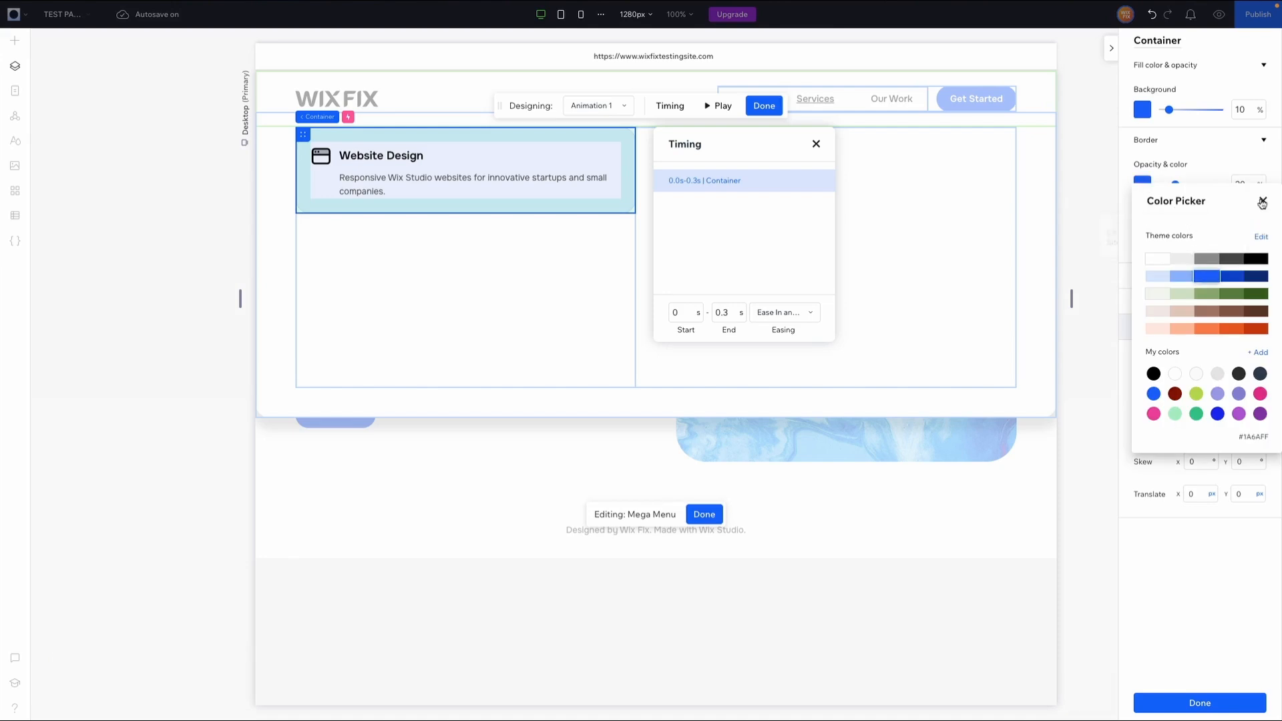
{"action": "left_click", "coordinate": [1263, 200]}
{"action": "left_click", "coordinate": [1243, 183]}
{"action": "type", "text": "100"}
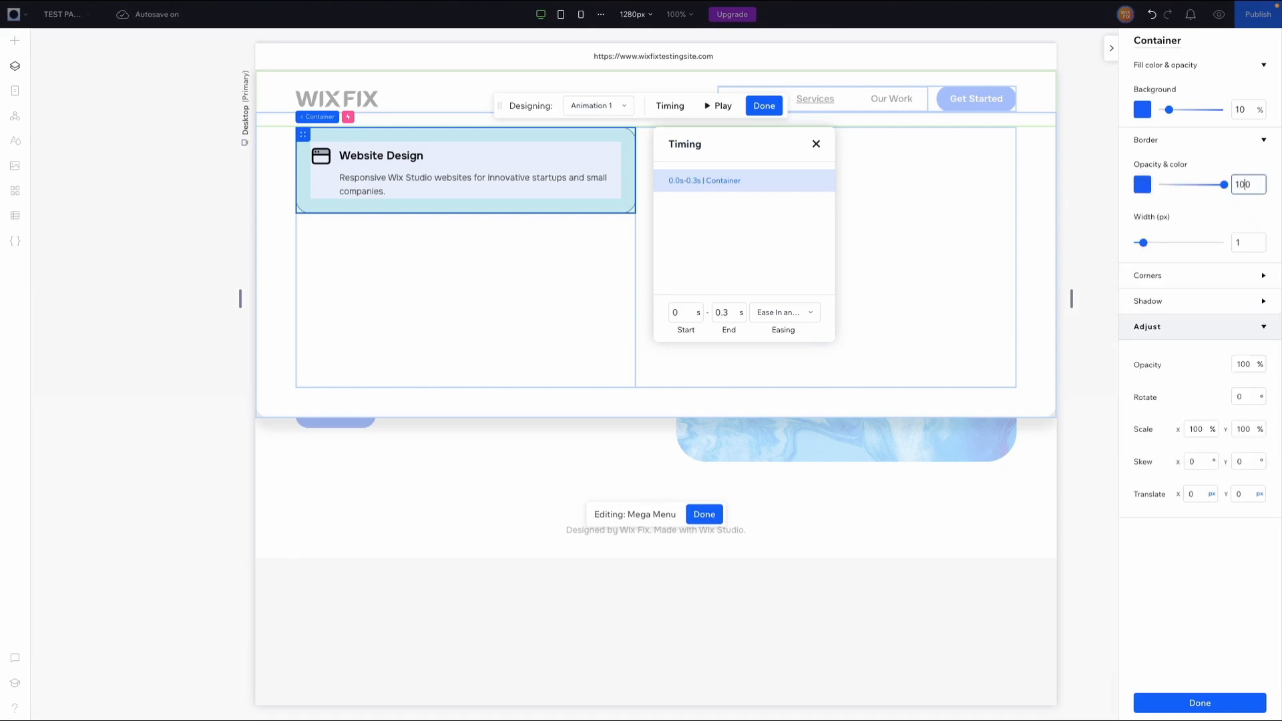
{"action": "left_click", "coordinate": [1174, 702]}
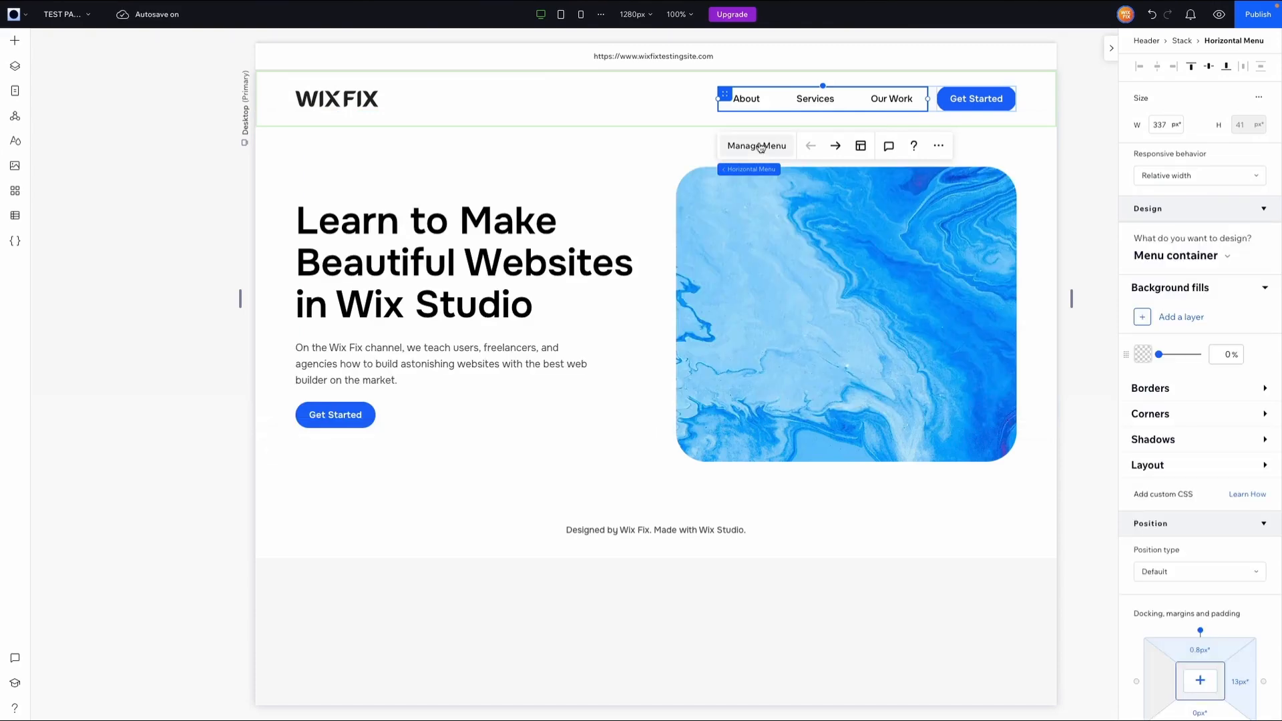
- Reopen the mega menu container under Services for editing and copy its Website Design card
{"action": "left_click", "coordinate": [761, 148]}
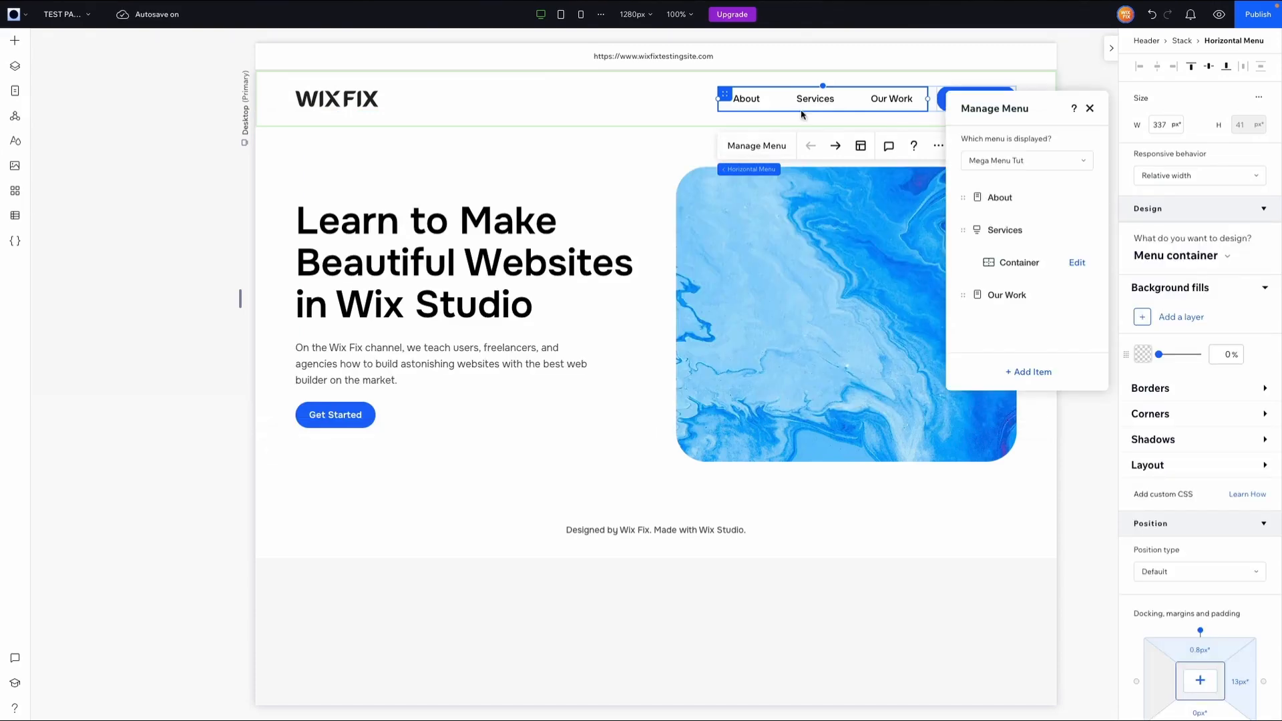
{"action": "left_click", "coordinate": [1078, 263]}
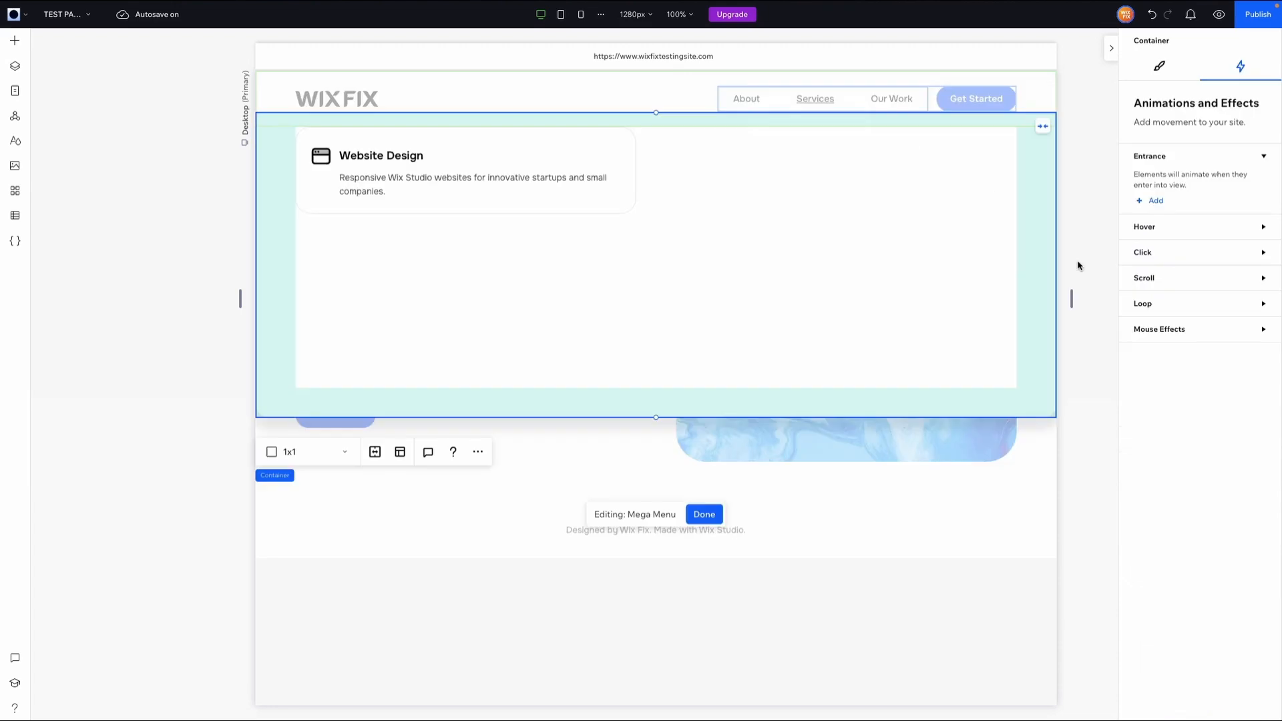
{"action": "left_click", "coordinate": [313, 200]}
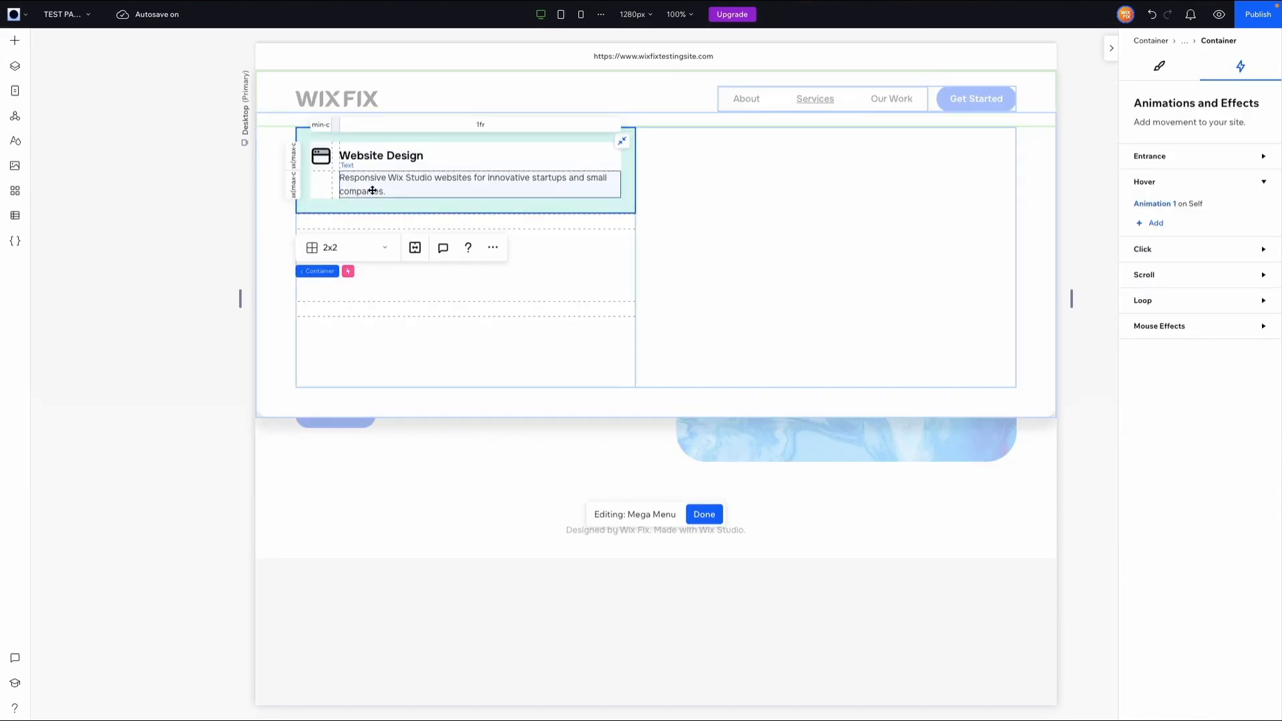
- Paste a copy of the Website Design card into the 1x3 container and stretch it to fill only the second row
{"action": "left_click", "coordinate": [540, 258]}
{"action": "right_click", "coordinate": [414, 268]}
{"action": "mouse_move", "coordinate": [457, 399]}
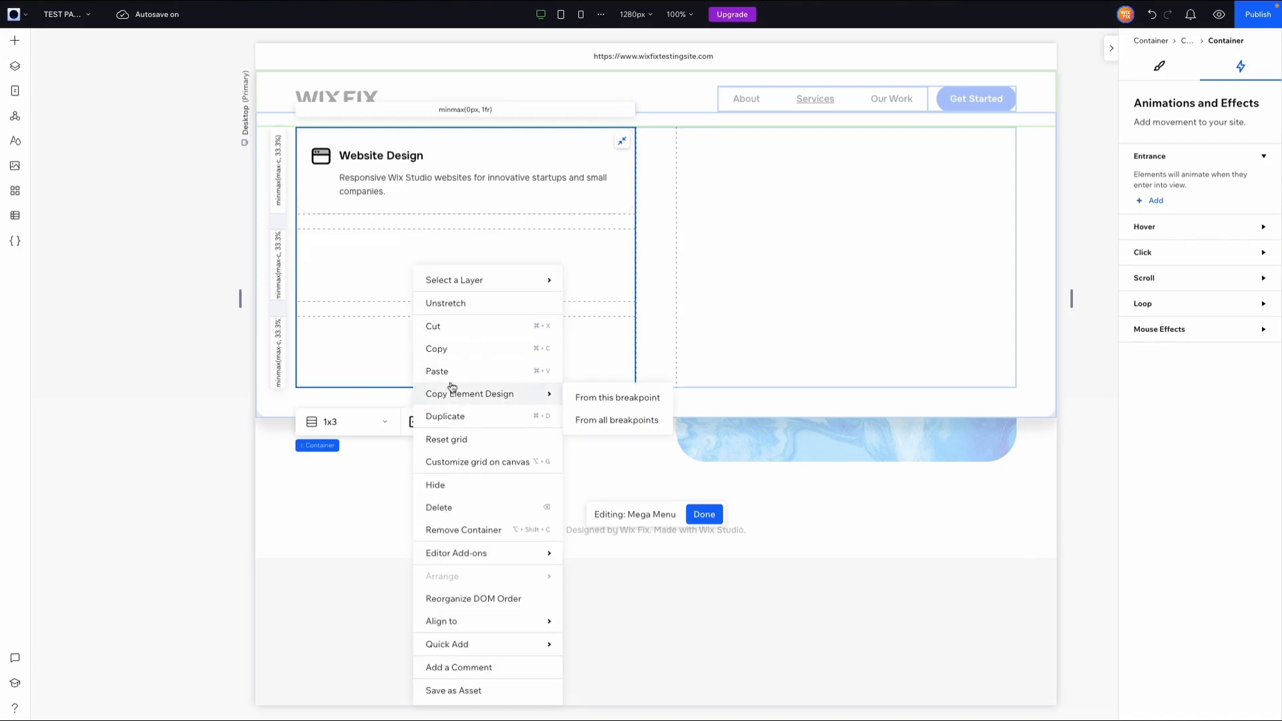
{"action": "left_click", "coordinate": [450, 373]}
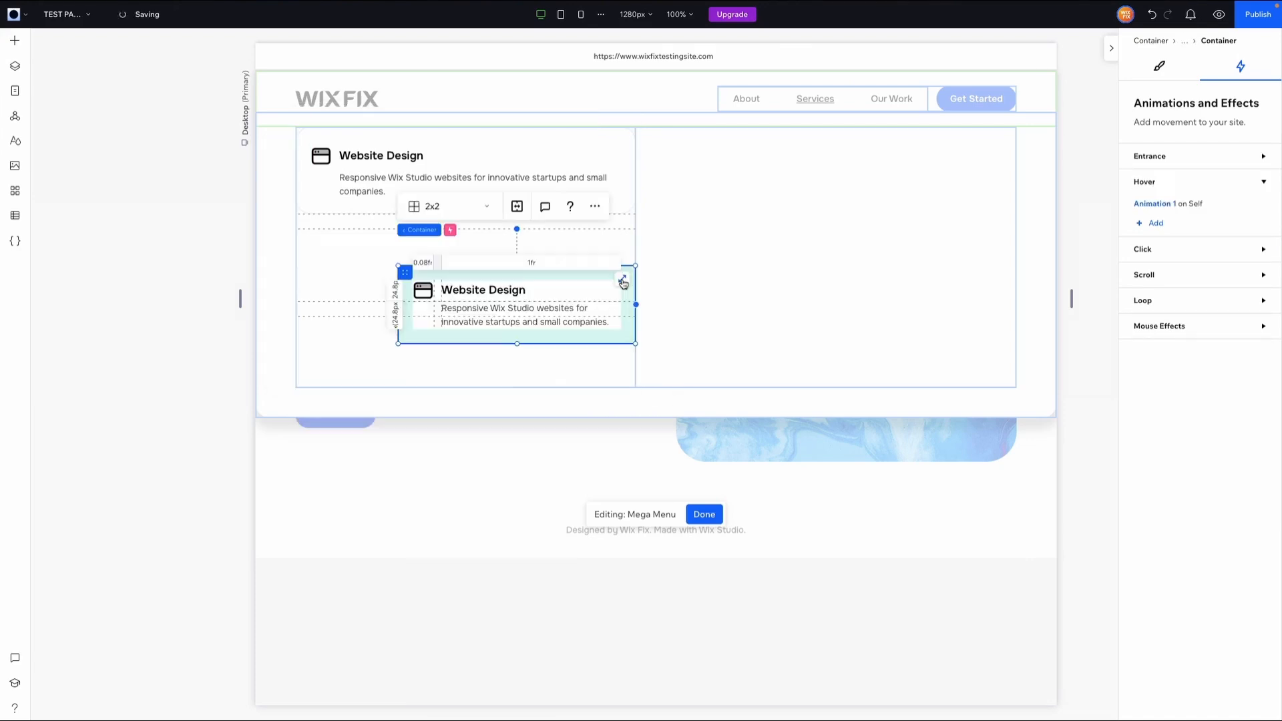
{"action": "left_click", "coordinate": [623, 282]}
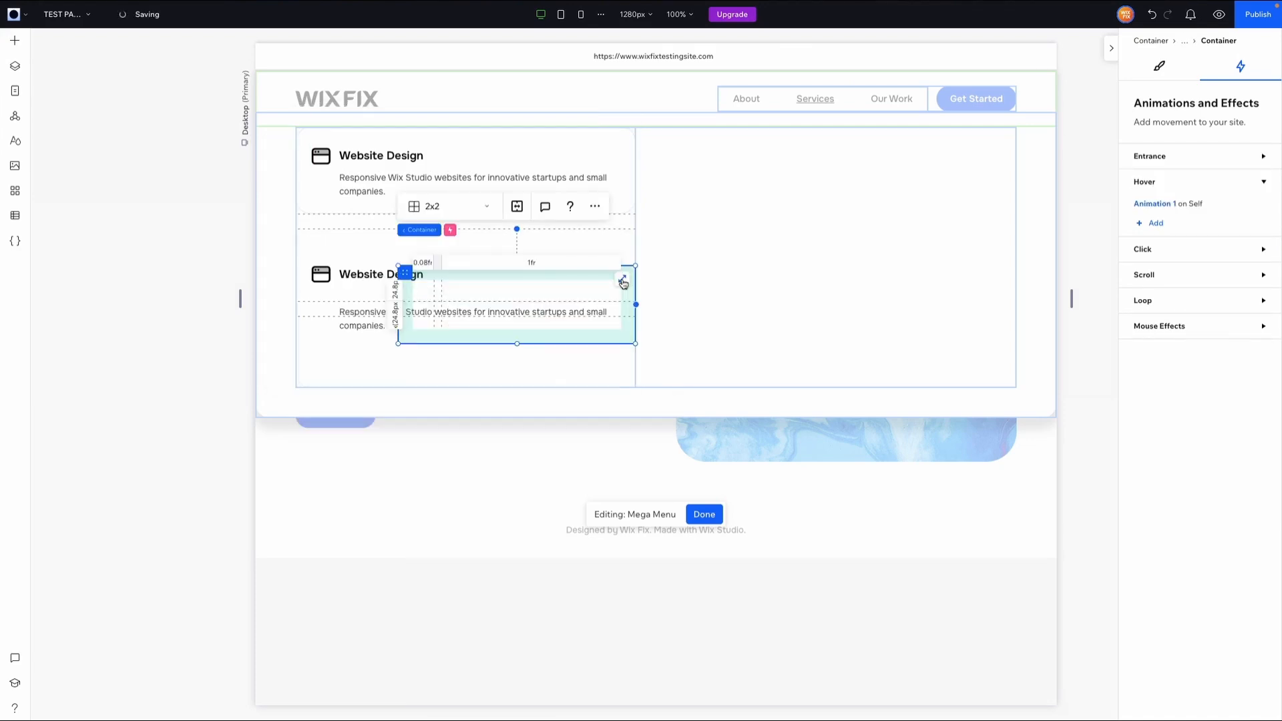
{"action": "left_click", "coordinate": [1160, 69]}
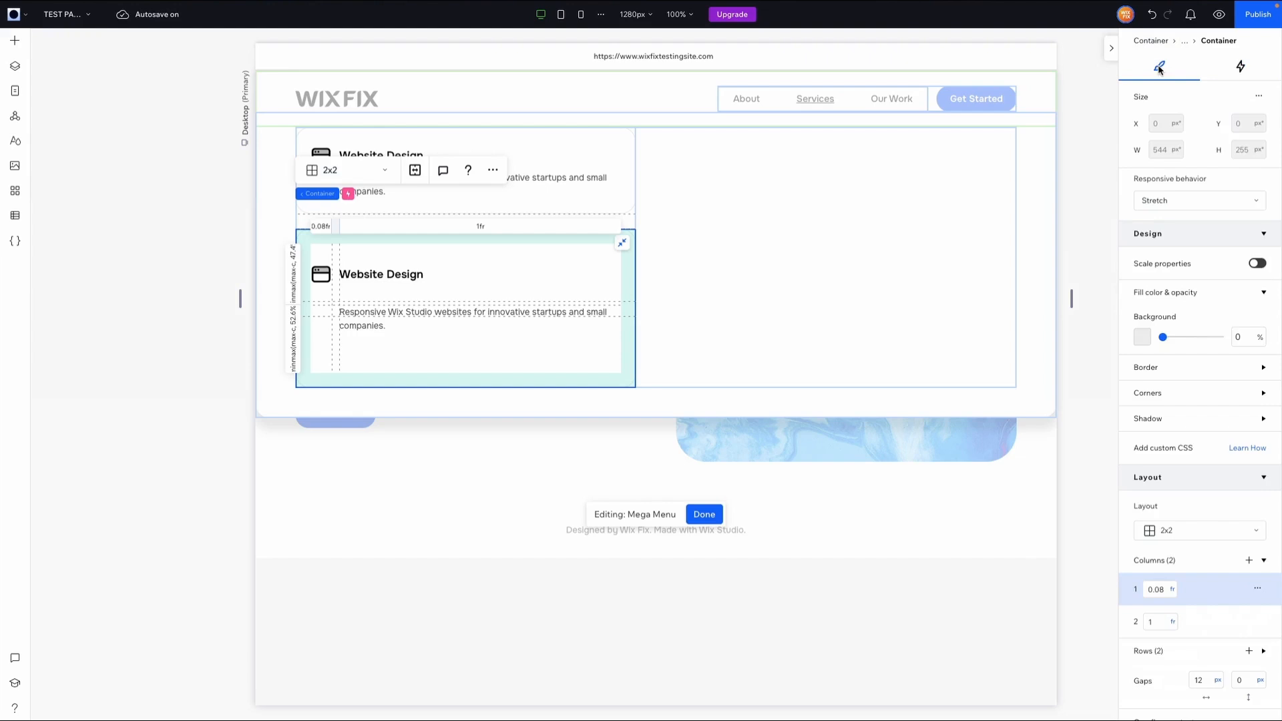
{"action": "scroll", "coordinate": [1185, 366], "scroll_direction": "down", "scroll_amount": 6}
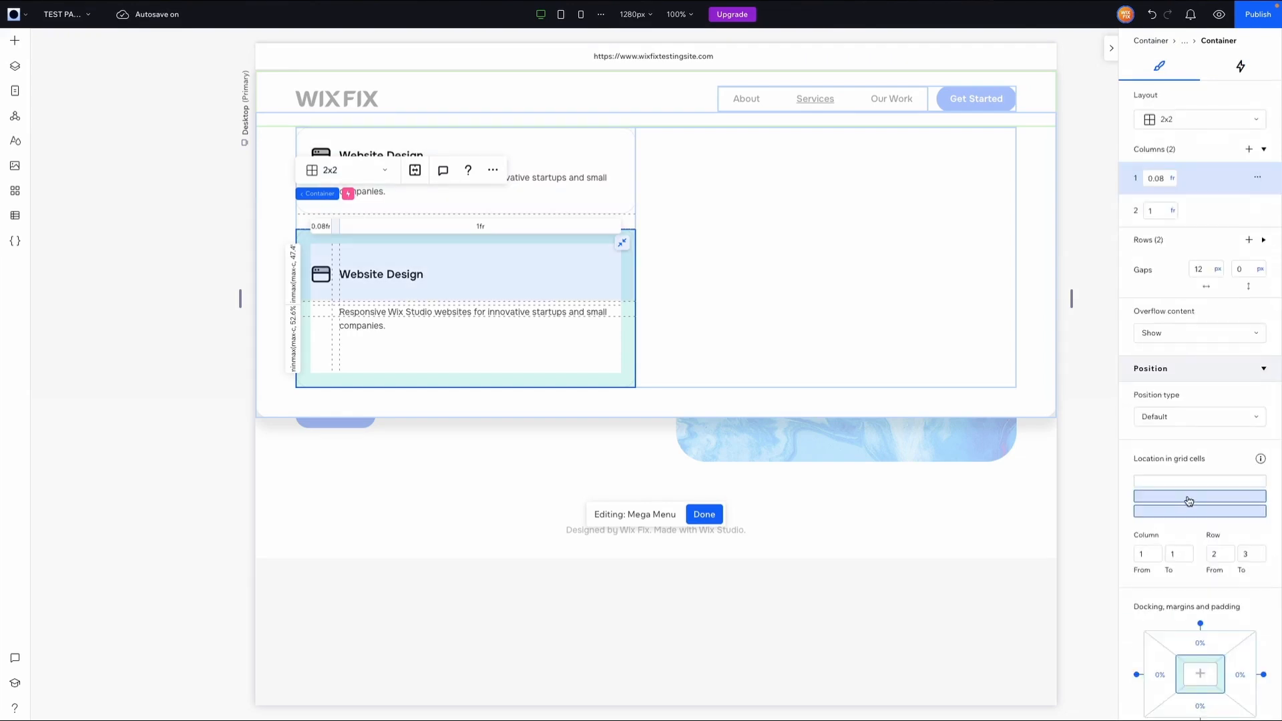
- Paste another copy of the card into the 1x3 container's third row and stretch it to fill the cell
{"action": "left_click", "coordinate": [510, 366]}
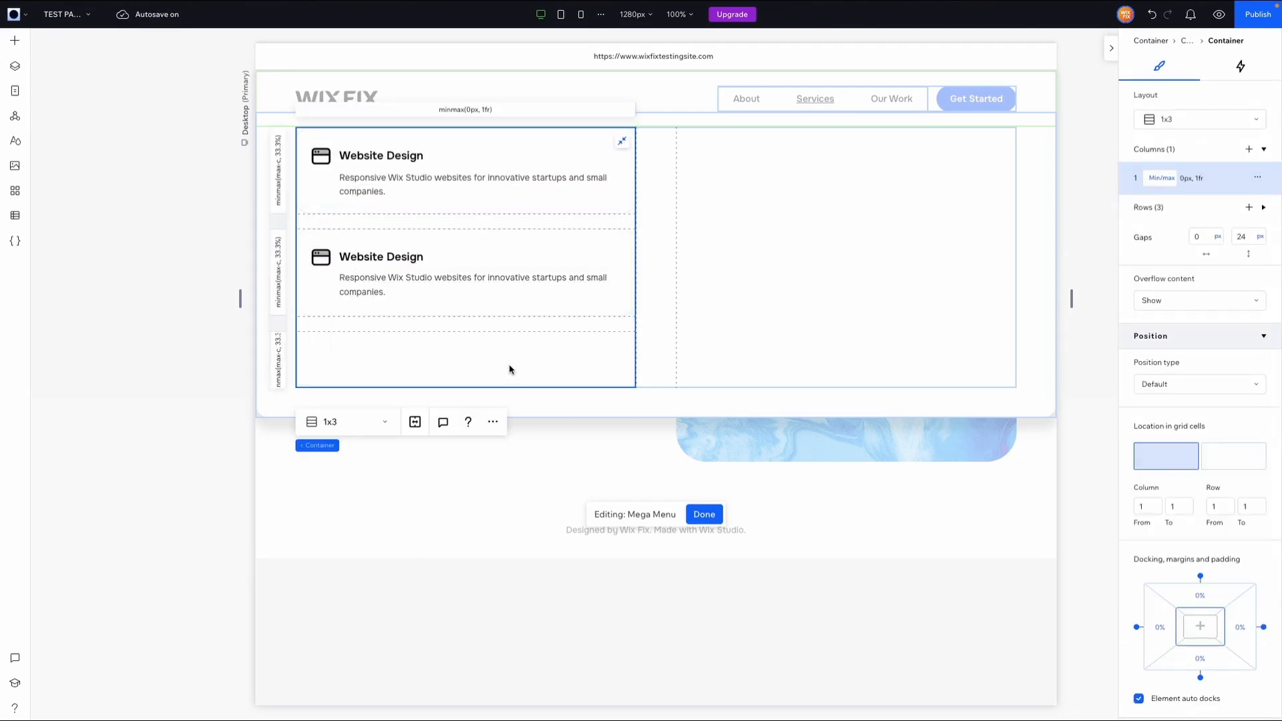
{"action": "right_click", "coordinate": [511, 370]}
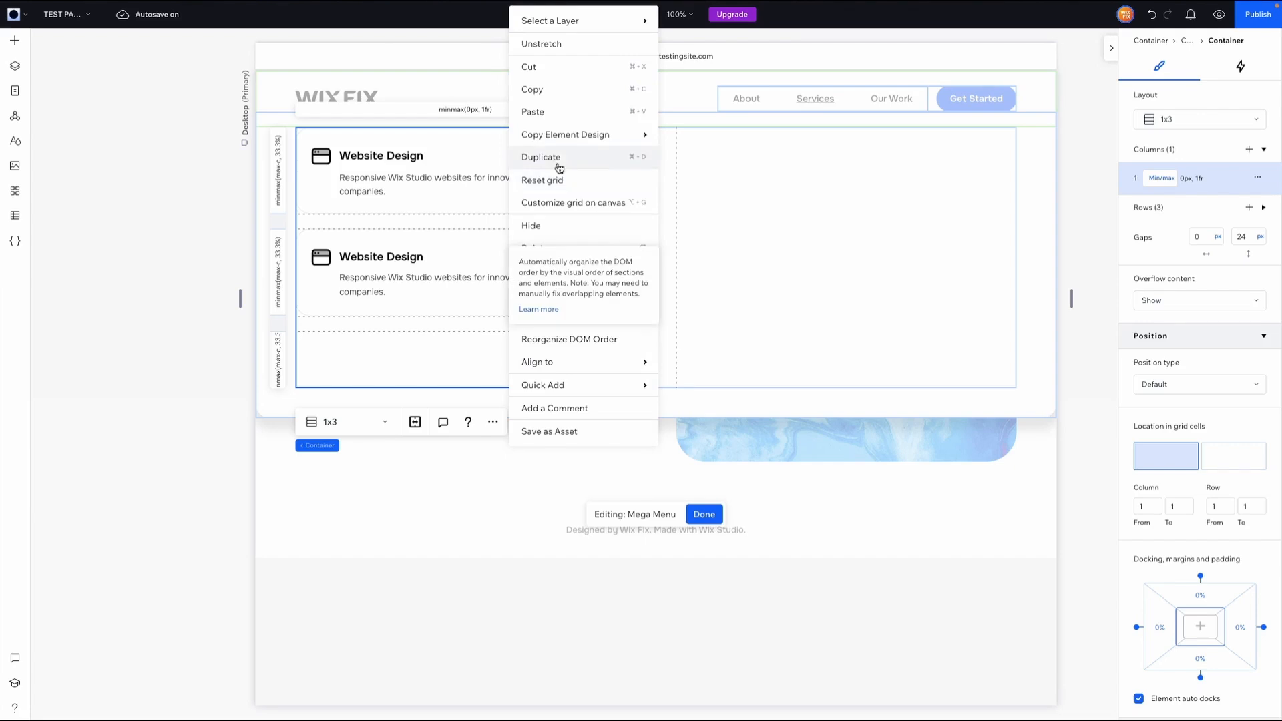
{"action": "left_click", "coordinate": [605, 113]}
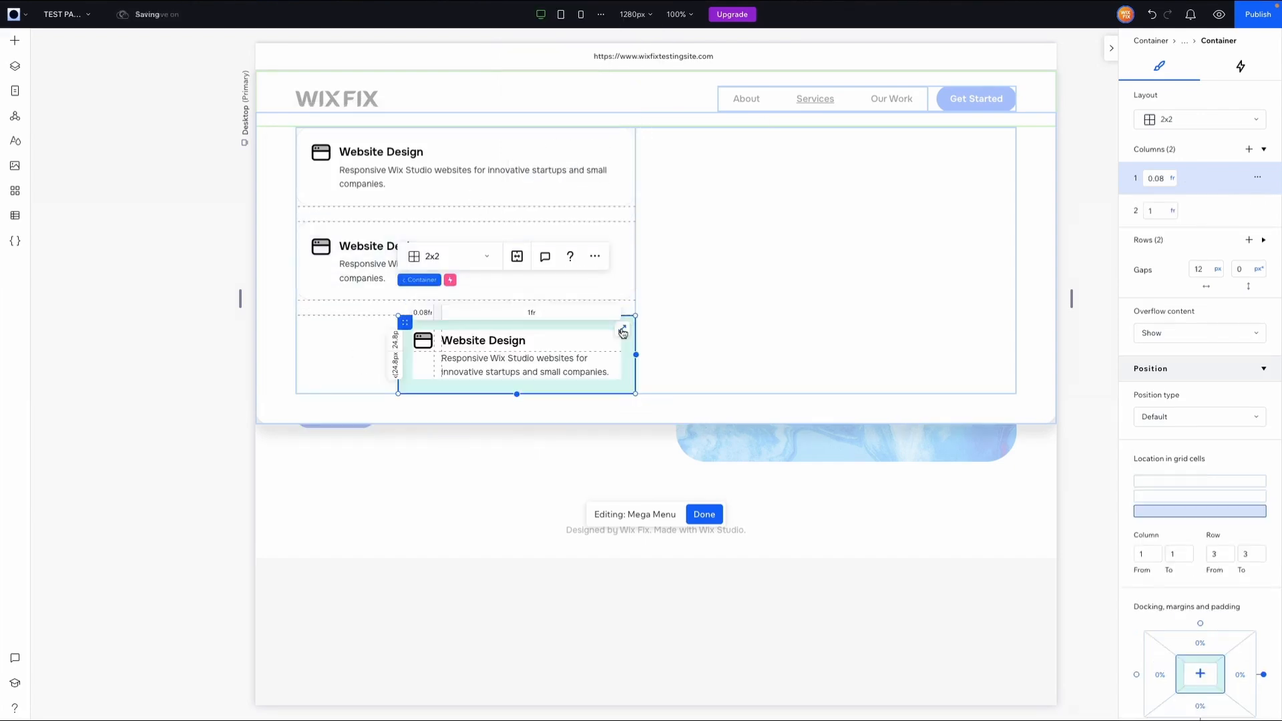
{"action": "left_click", "coordinate": [622, 333]}
{"action": "left_click", "coordinate": [441, 250]}
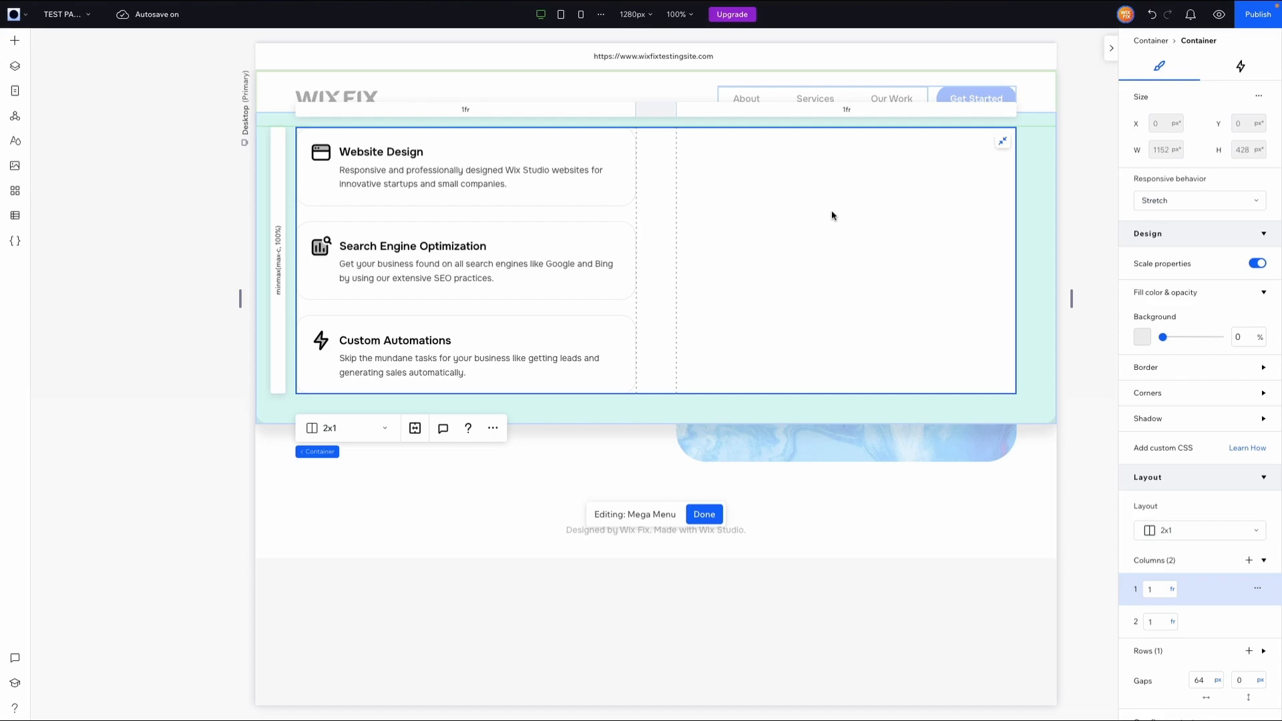
- Turn on coding for the site
{"action": "left_click", "coordinate": [14, 244]}
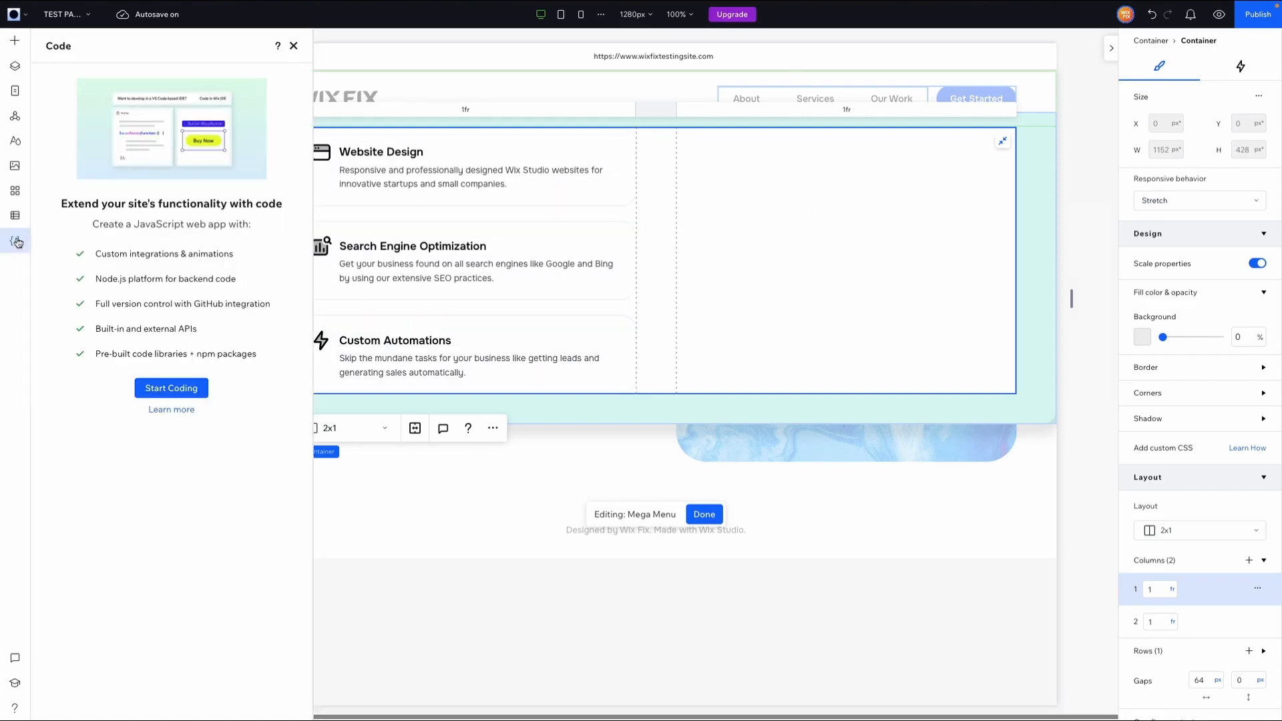
{"action": "left_click", "coordinate": [190, 391]}
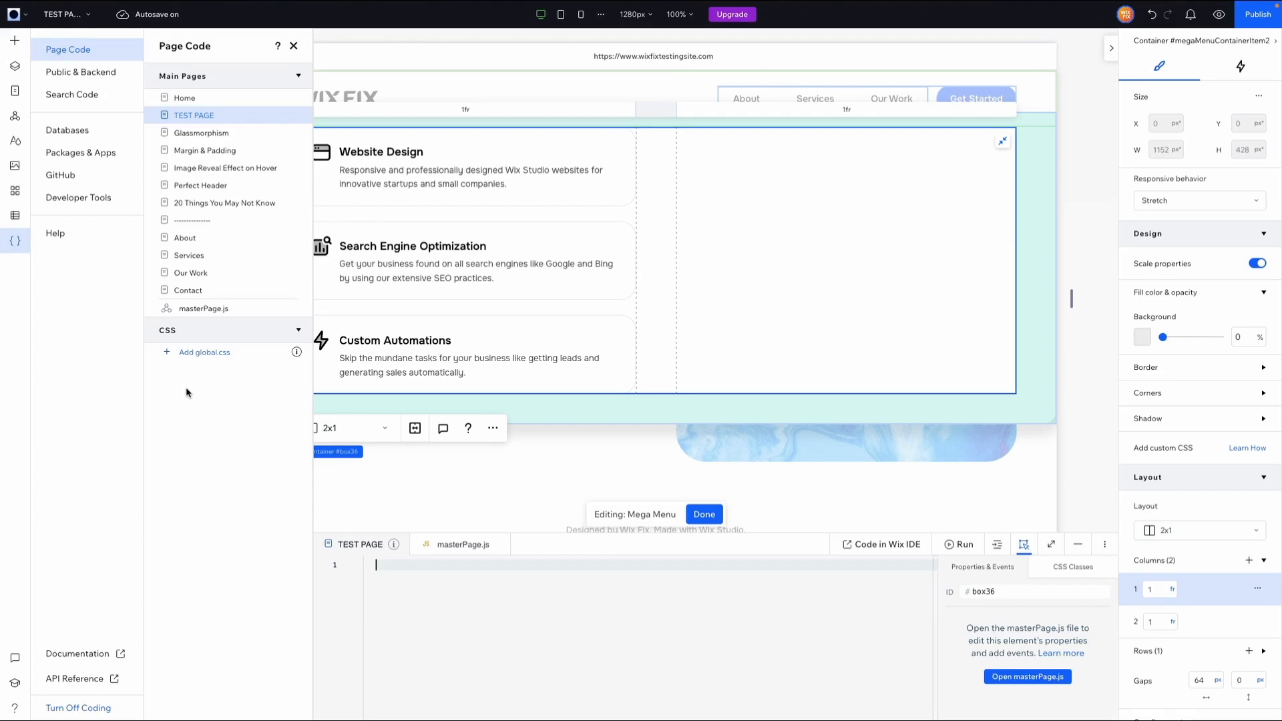
- Add a Multi-State Box to the mega menu's 2x1 container and stretch it to fill only the second column
{"action": "left_click", "coordinate": [15, 42]}
{"action": "left_click", "coordinate": [69, 175]}
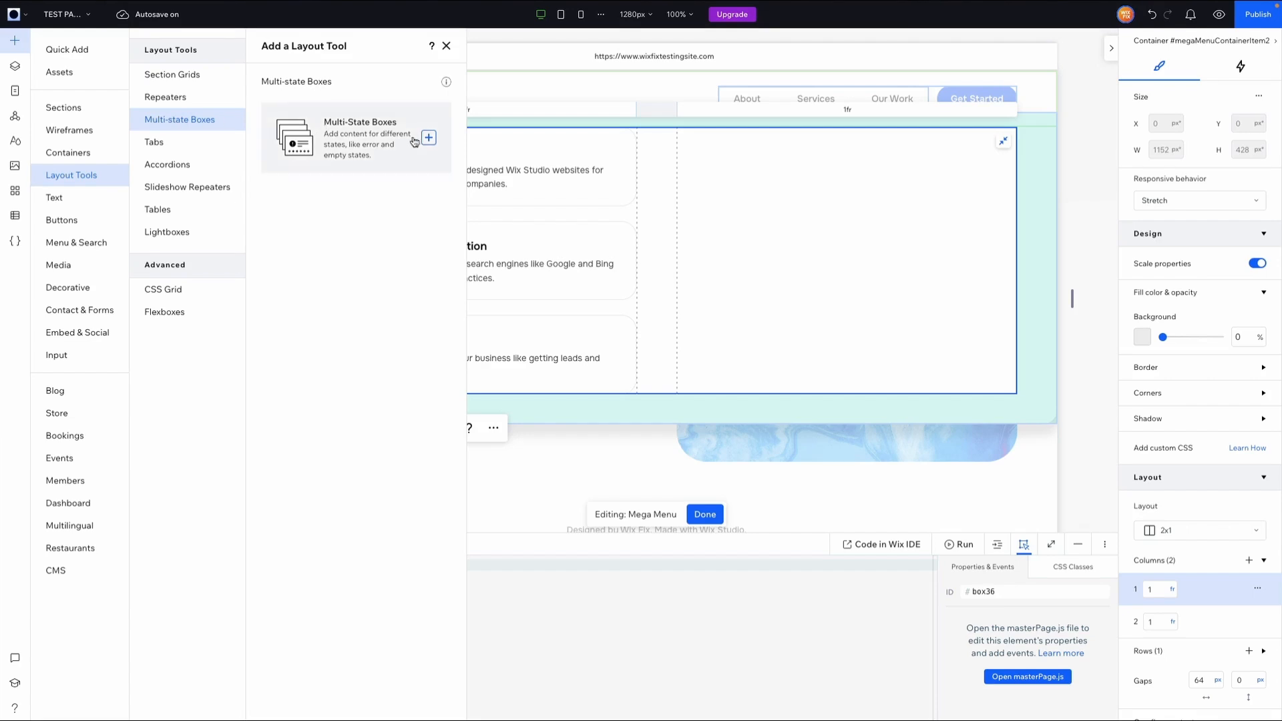
{"action": "left_click_drag", "start_coordinate": [387, 132], "coordinate": [841, 195]}
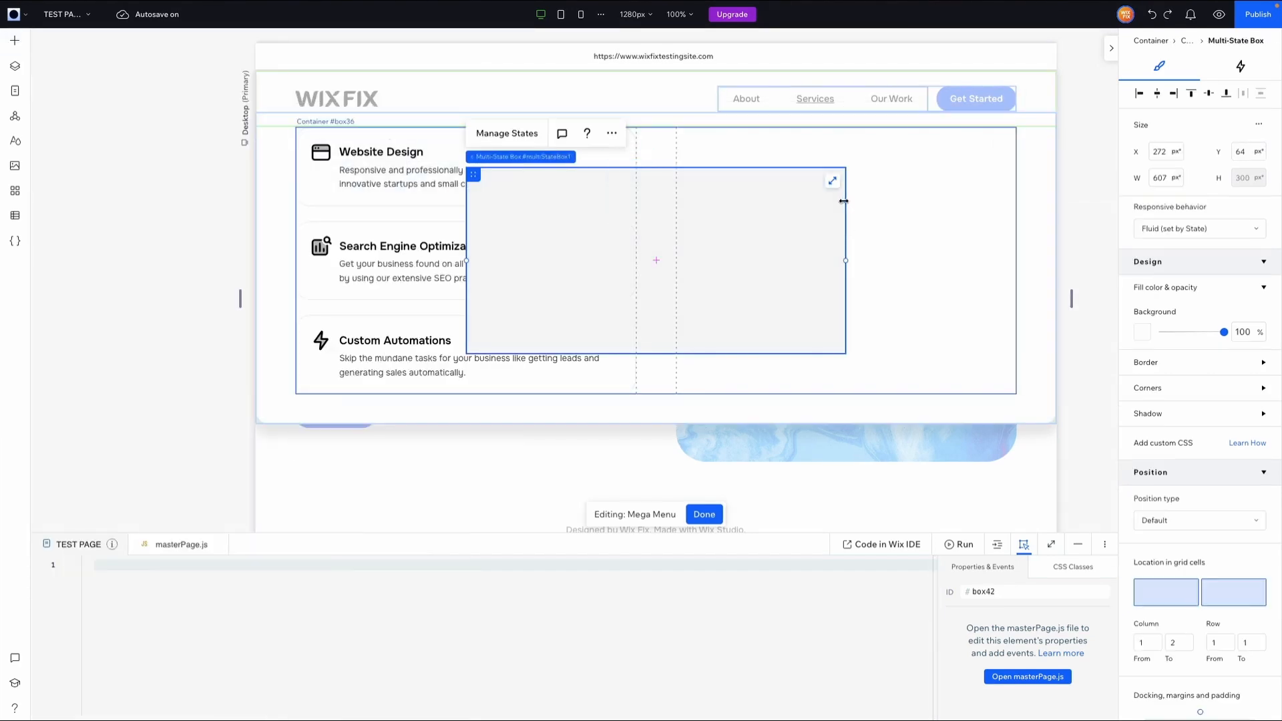
{"action": "left_click", "coordinate": [834, 182]}
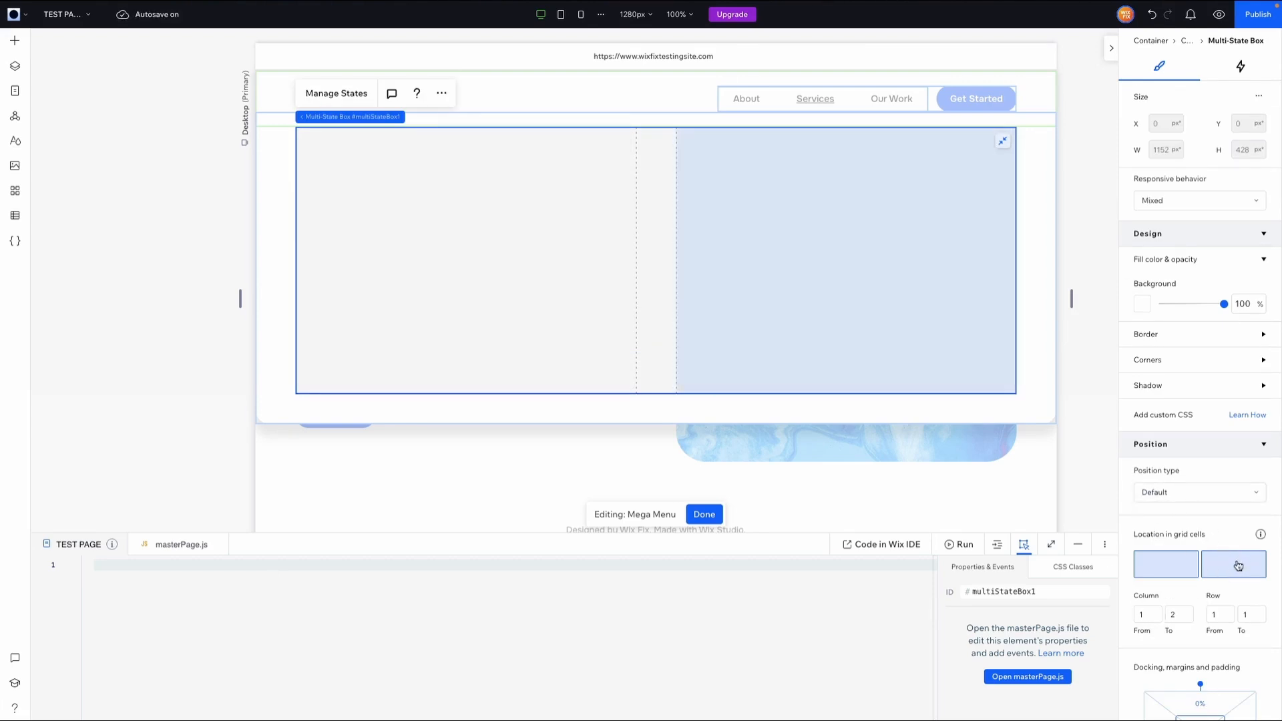
{"action": "left_click", "coordinate": [1238, 567]}
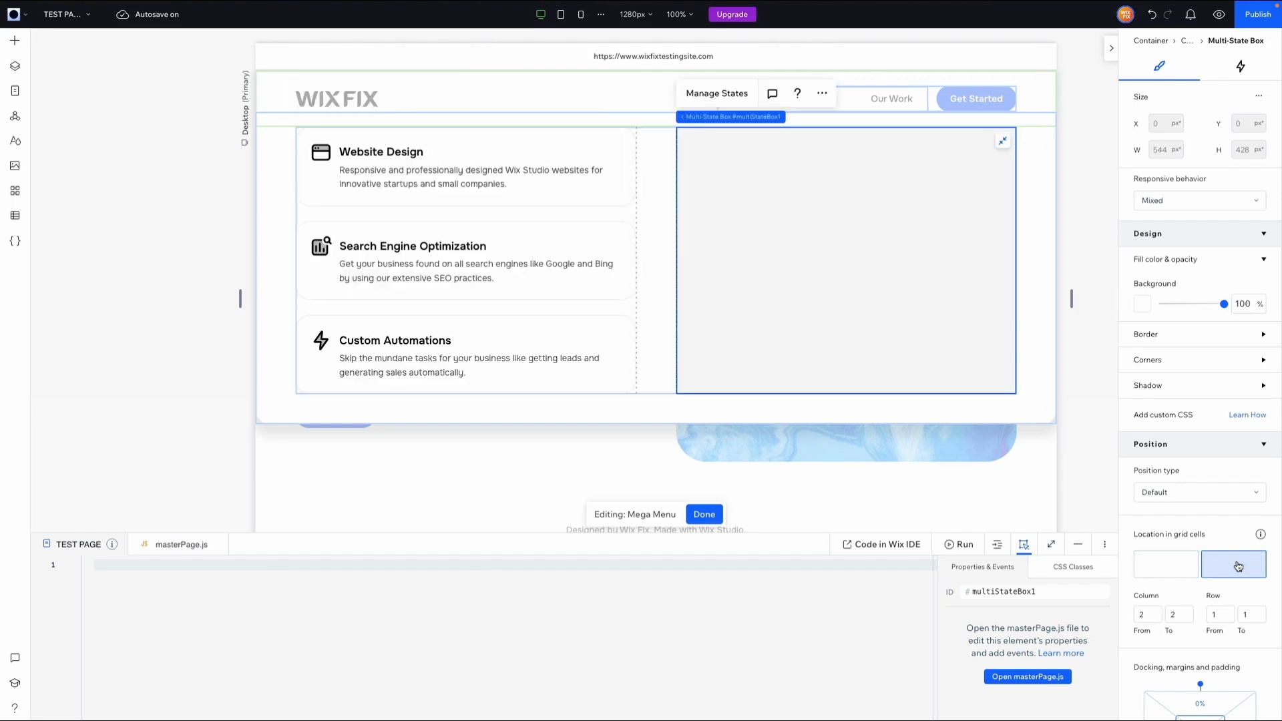
- Narrow the first column of the mega menu's 2x1 container so the multi-state box gets more width
{"action": "left_click", "coordinate": [654, 246]}
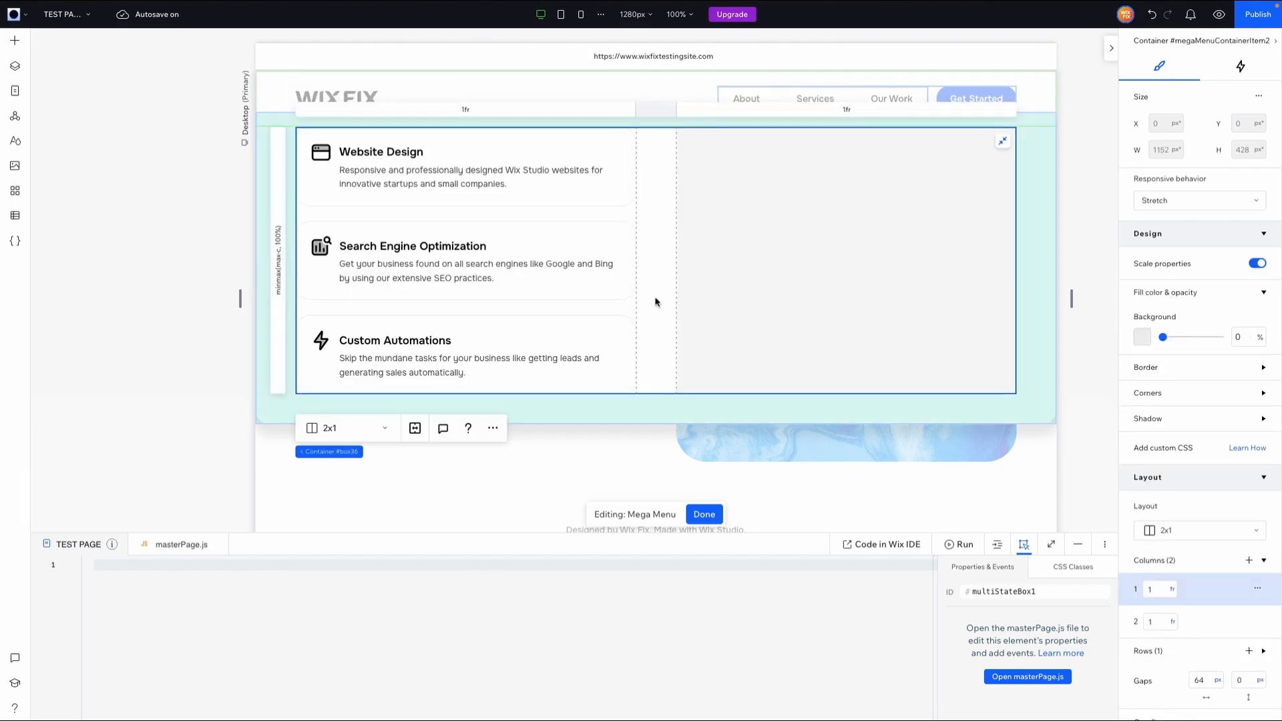
{"action": "left_click", "coordinate": [1159, 590]}
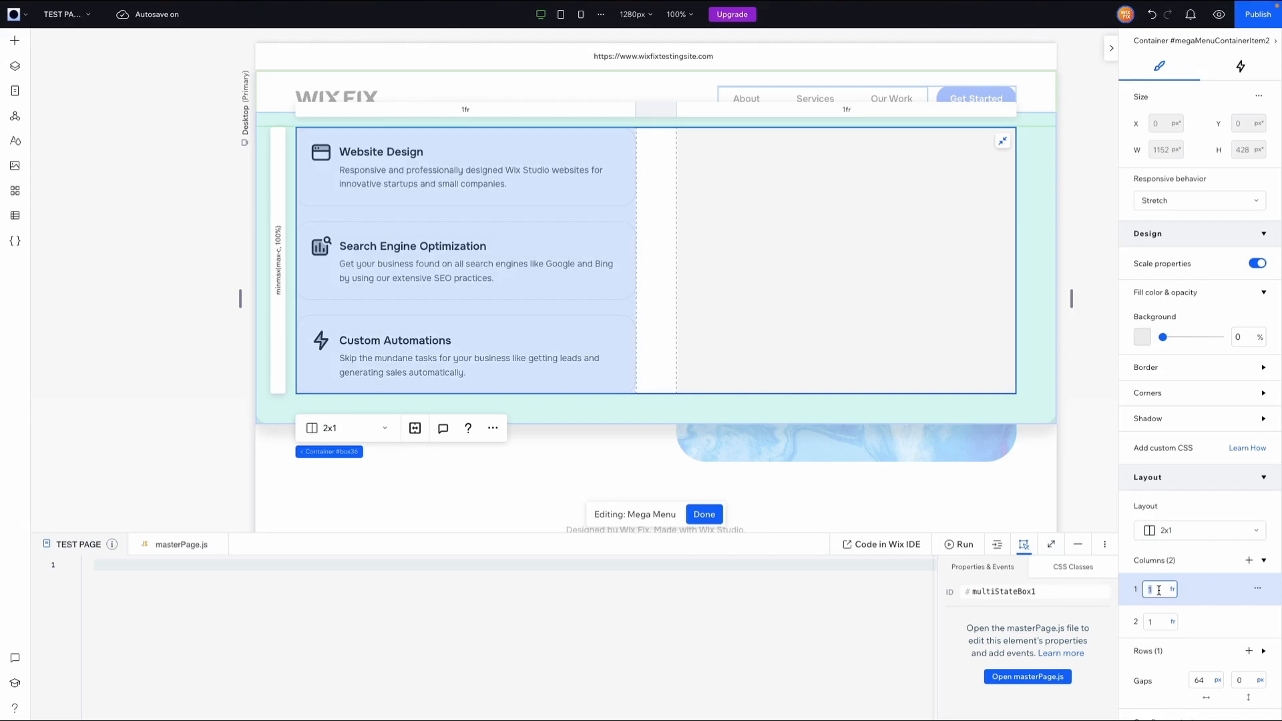
{"action": "key", "text": "Return"}
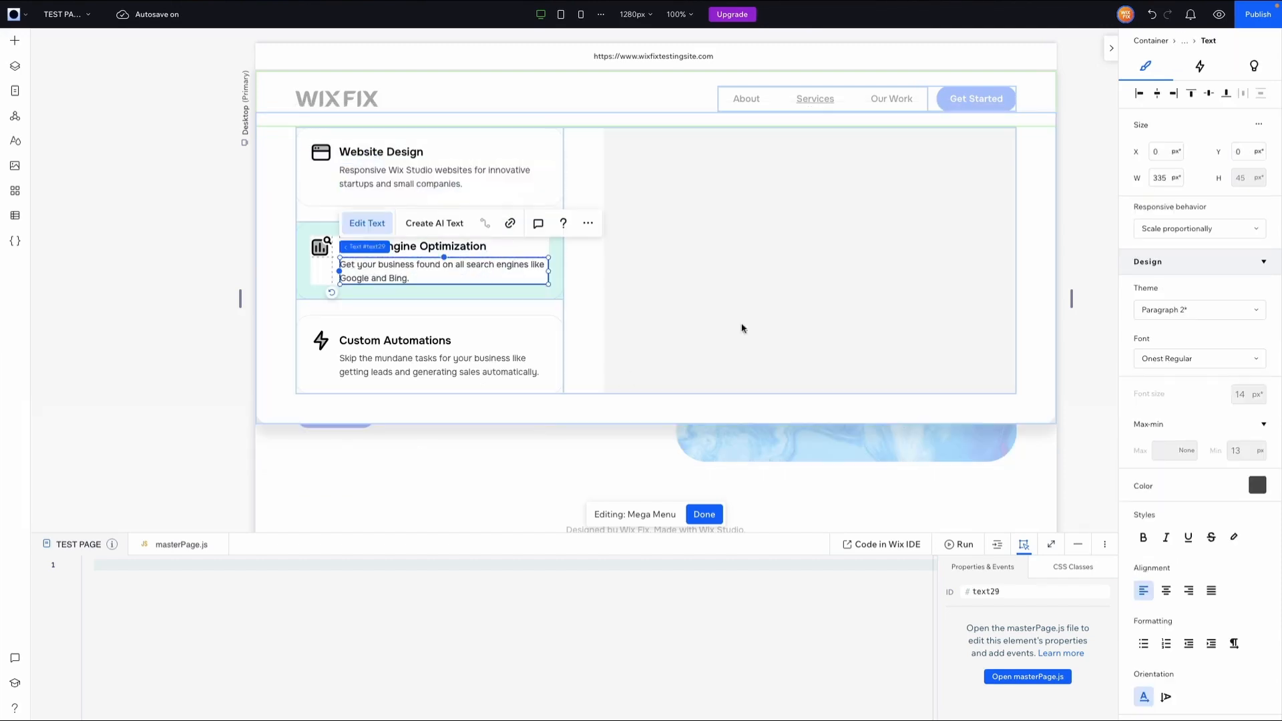
- Set the background opacity of the multi-state box's current state container to 0%
{"action": "left_click", "coordinate": [787, 309]}
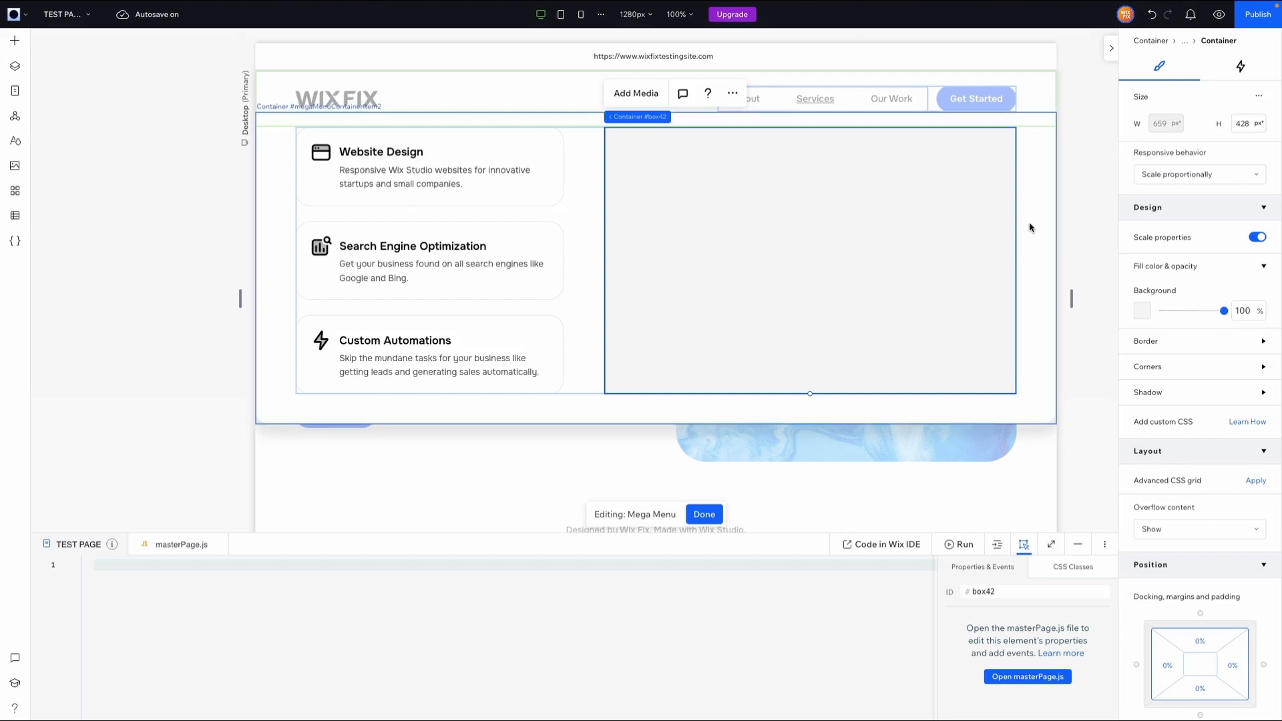
{"action": "left_click", "coordinate": [1244, 310]}
{"action": "type", "text": "0"}
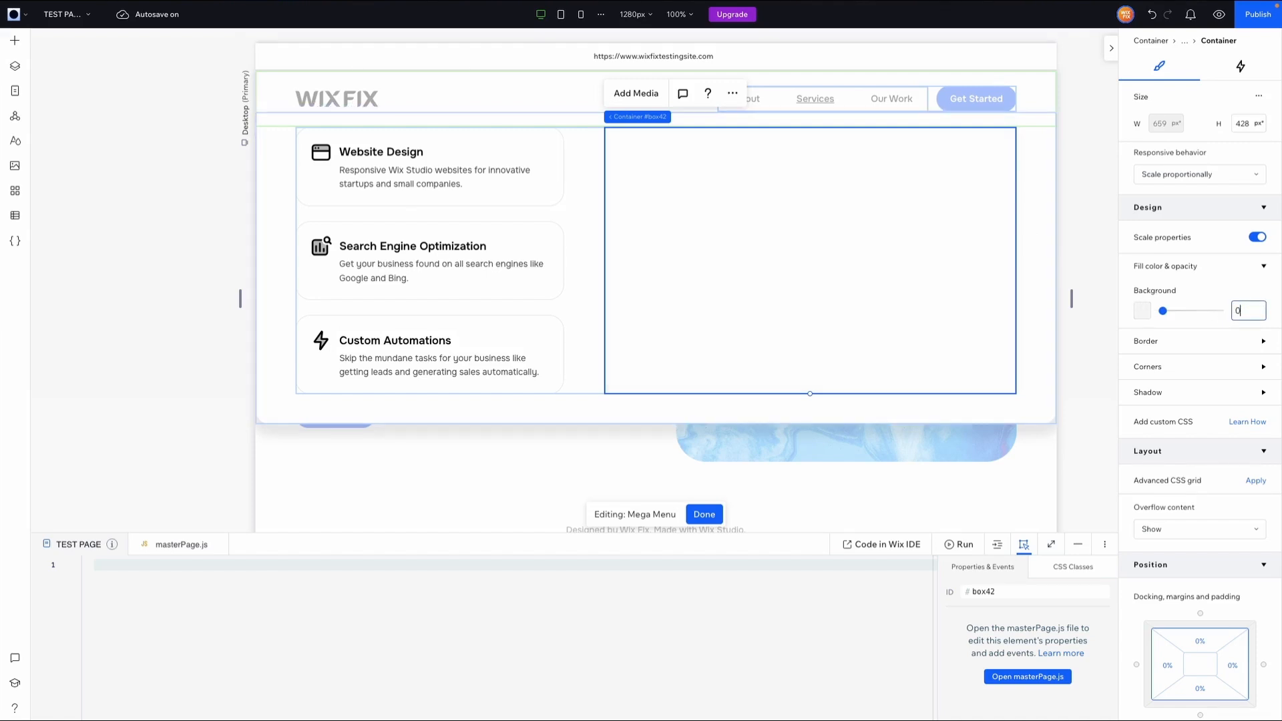
- Add an image to the multi-state box's current state and stretch it to fill the container
{"action": "left_click", "coordinate": [830, 212]}
{"action": "left_click", "coordinate": [19, 44]}
{"action": "left_click", "coordinate": [52, 50]}
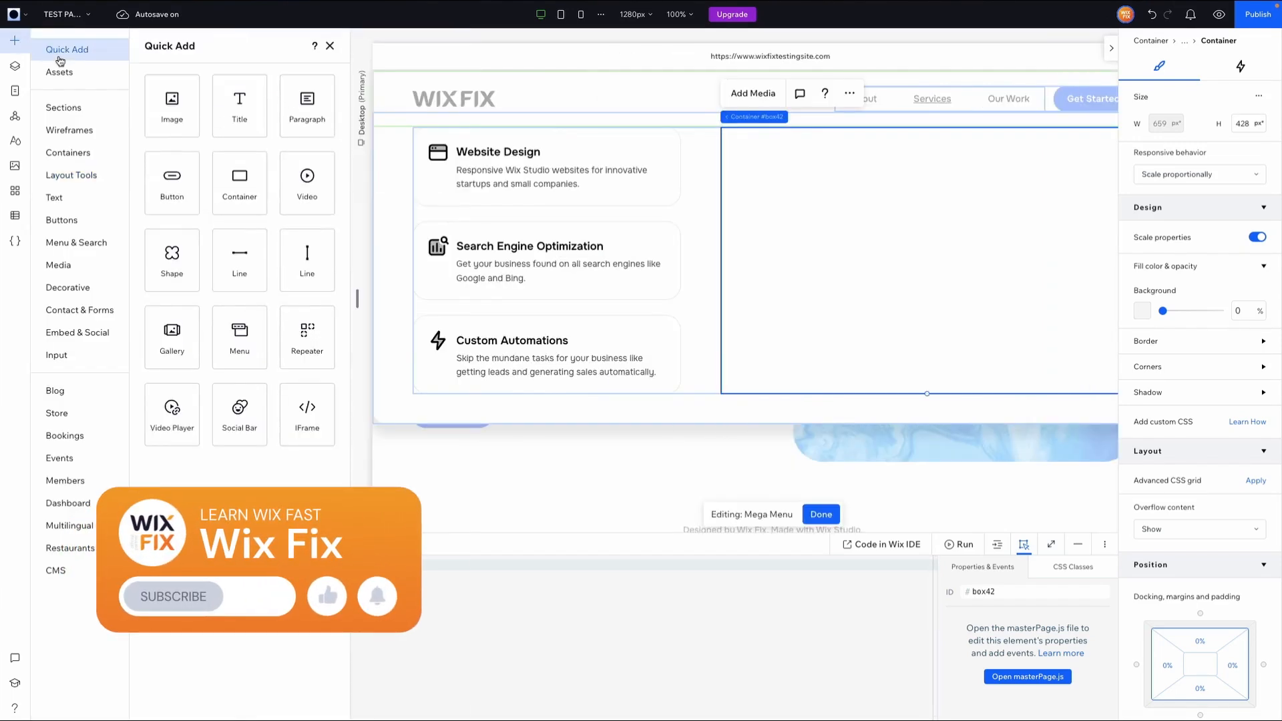
{"action": "left_click", "coordinate": [849, 241]}
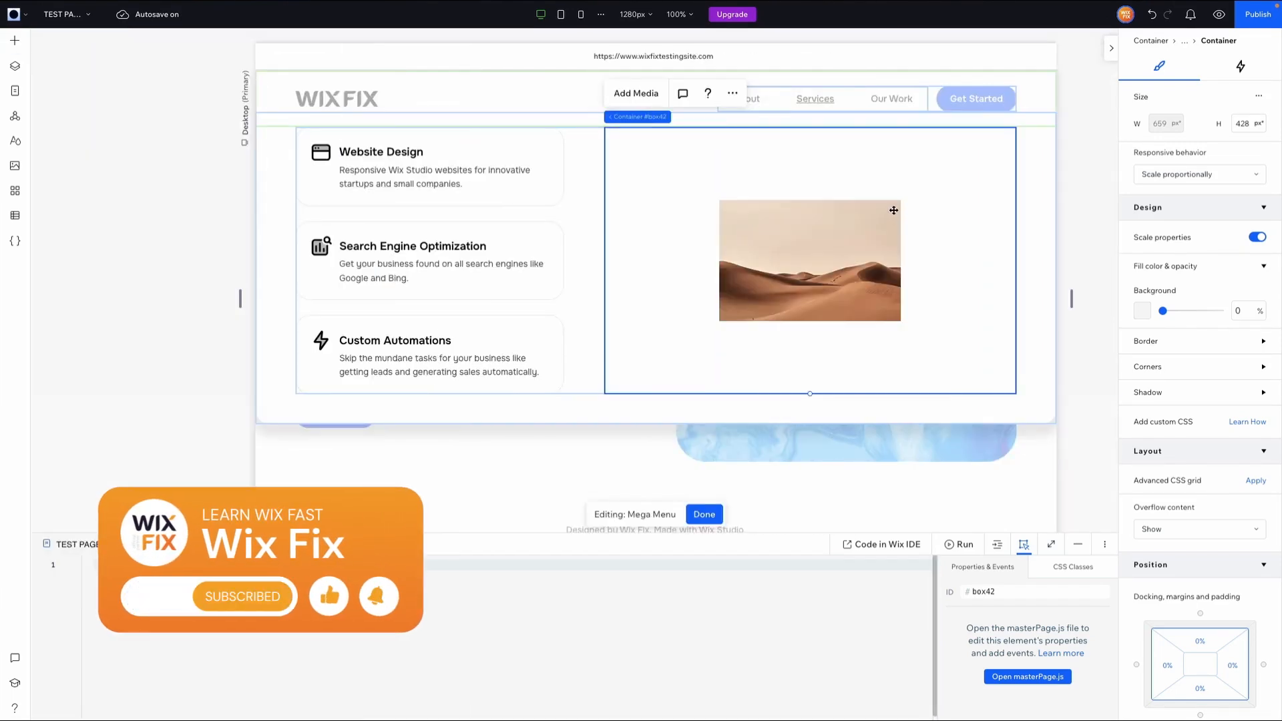
{"action": "left_click", "coordinate": [886, 213]}
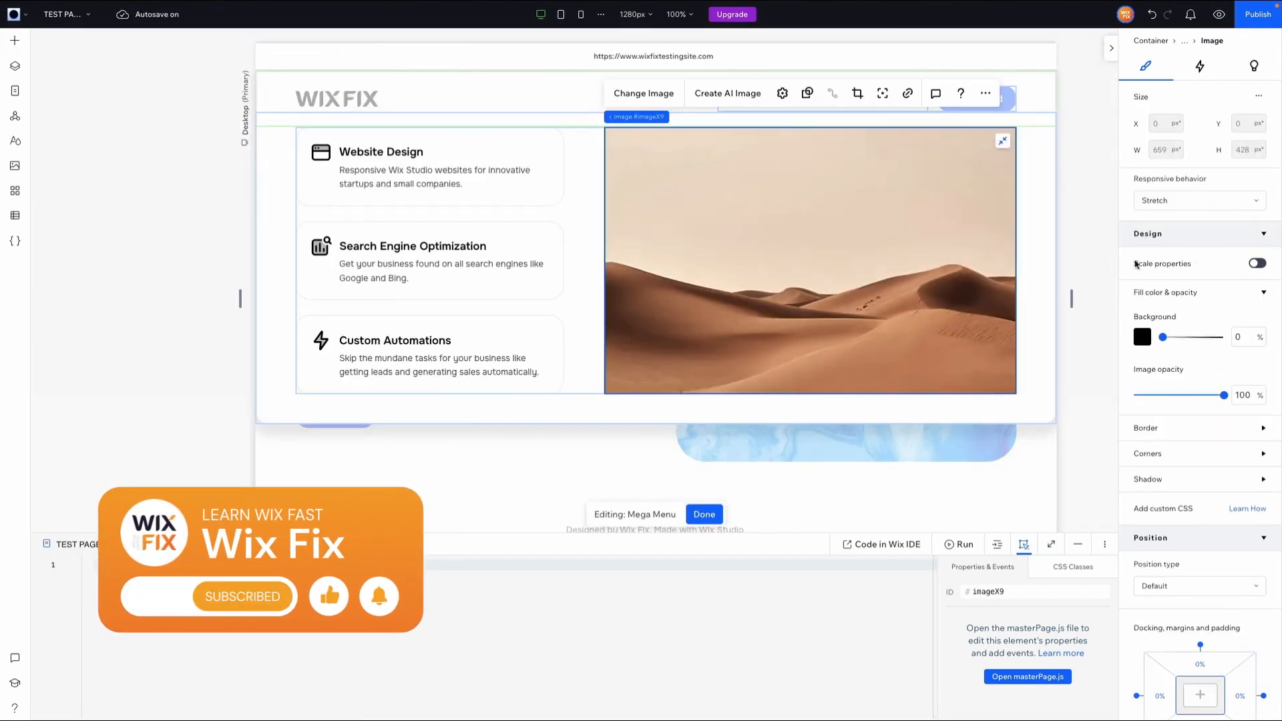
- Round all four corners of the desert image with a 24 px radius
{"action": "scroll", "coordinate": [1229, 277], "scroll_direction": "down", "scroll_amount": 3}
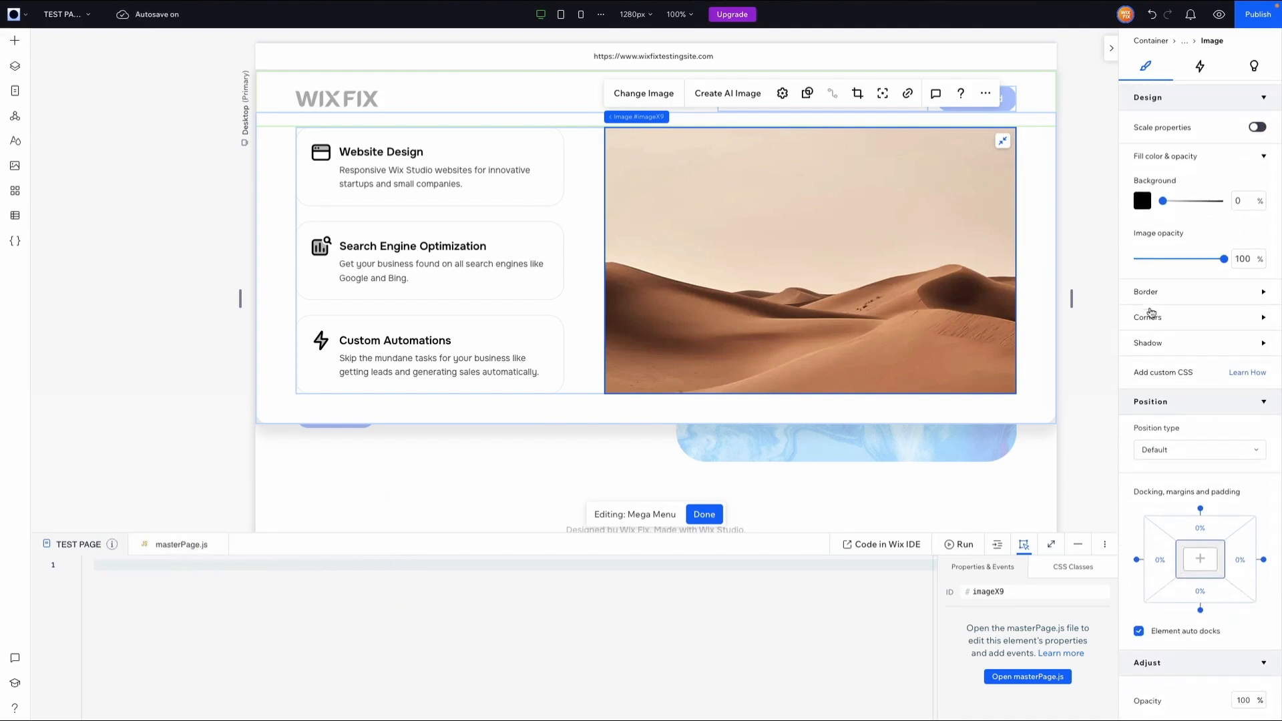
{"action": "left_click", "coordinate": [1149, 320]}
{"action": "left_click", "coordinate": [1146, 362]}
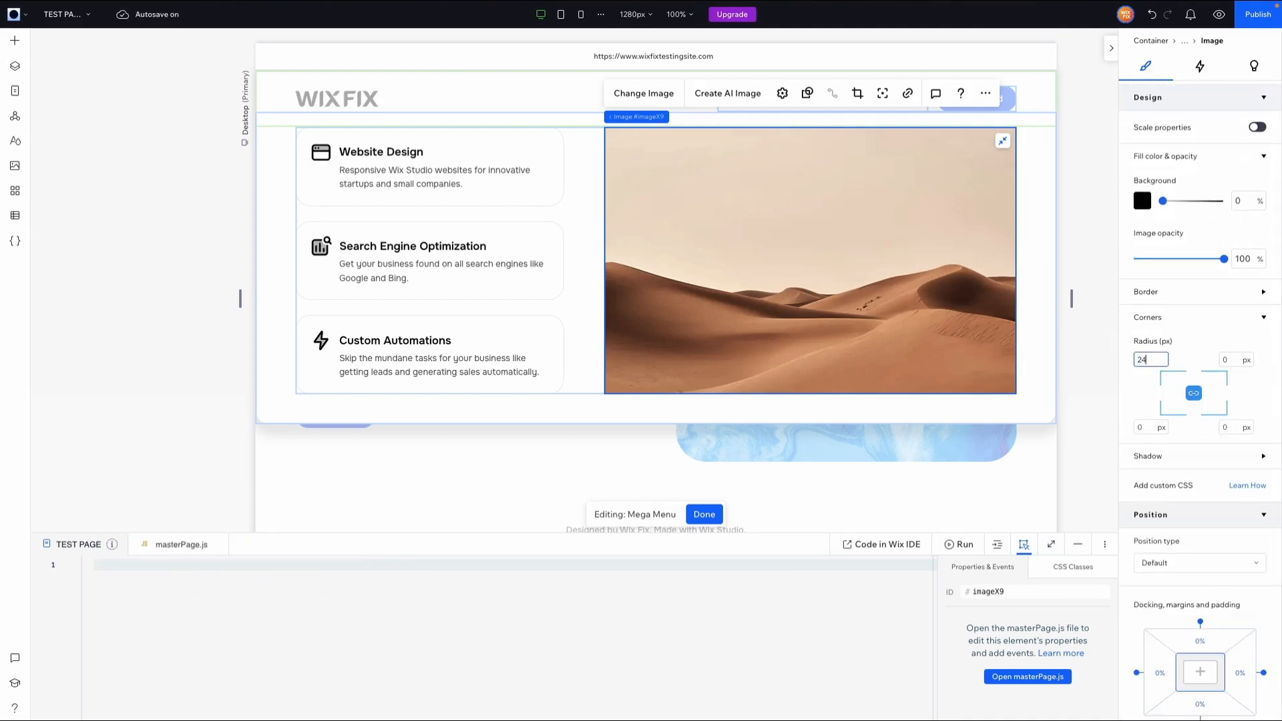
{"action": "key", "text": "Return"}
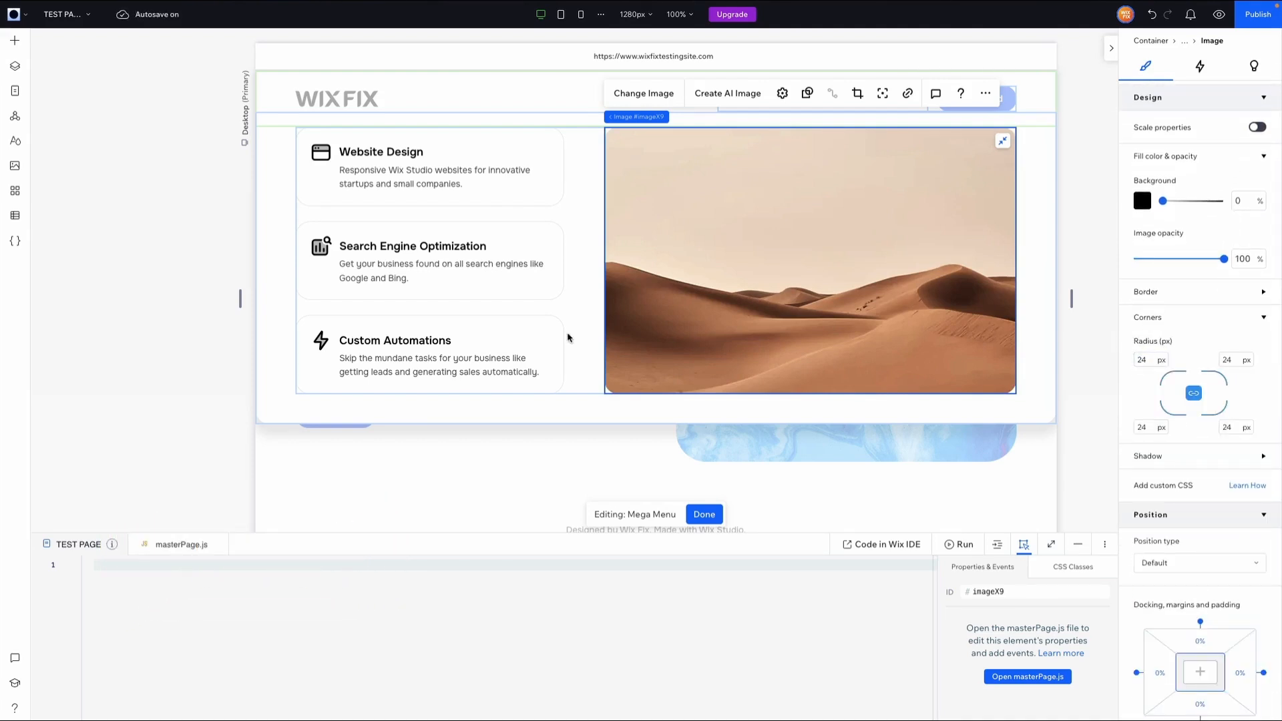
- Add Black Fade.png from the site files to the state container and stretch it to fill the container
{"action": "left_click", "coordinate": [14, 167]}
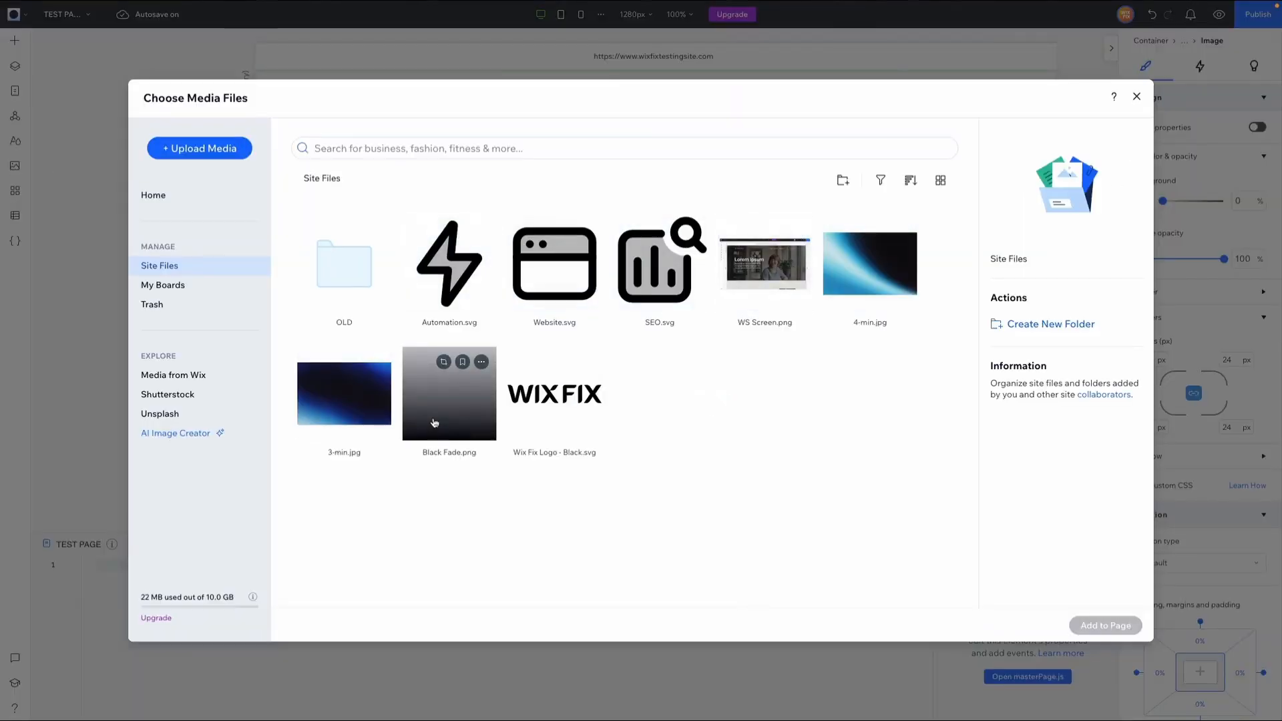
{"action": "left_click", "coordinate": [435, 422]}
{"action": "left_click", "coordinate": [1105, 625]}
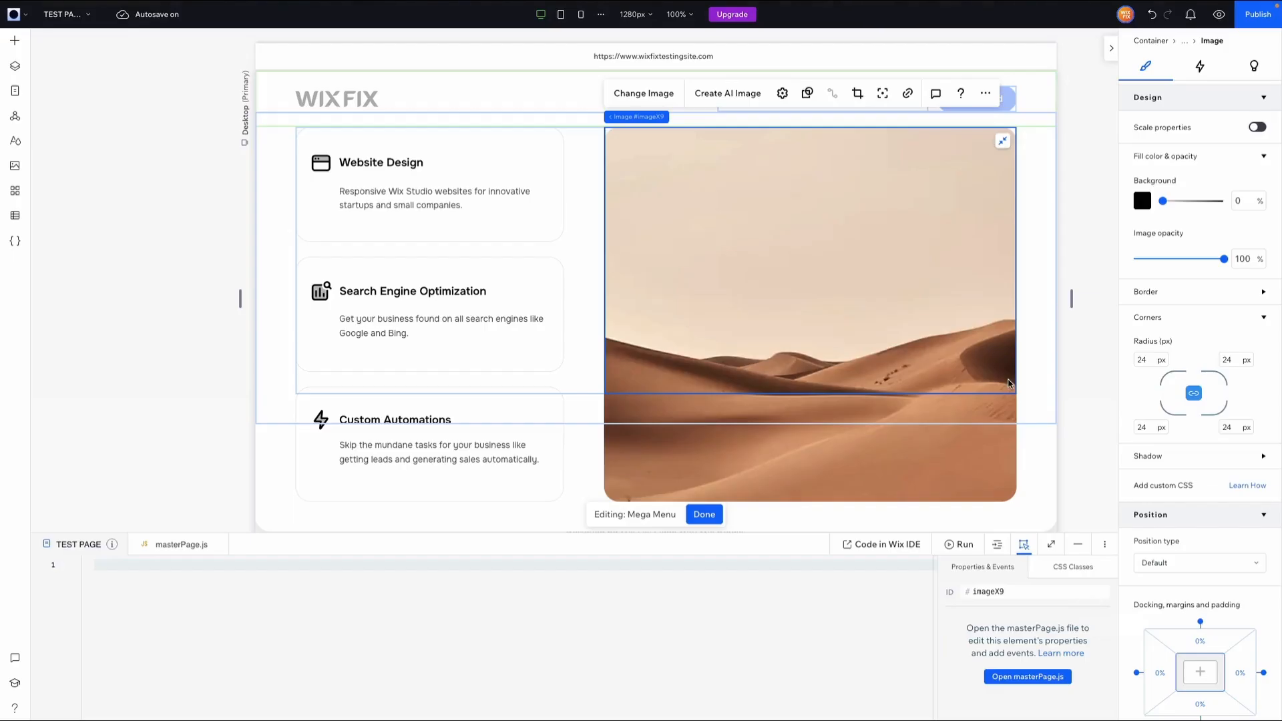
{"action": "left_click", "coordinate": [978, 143]}
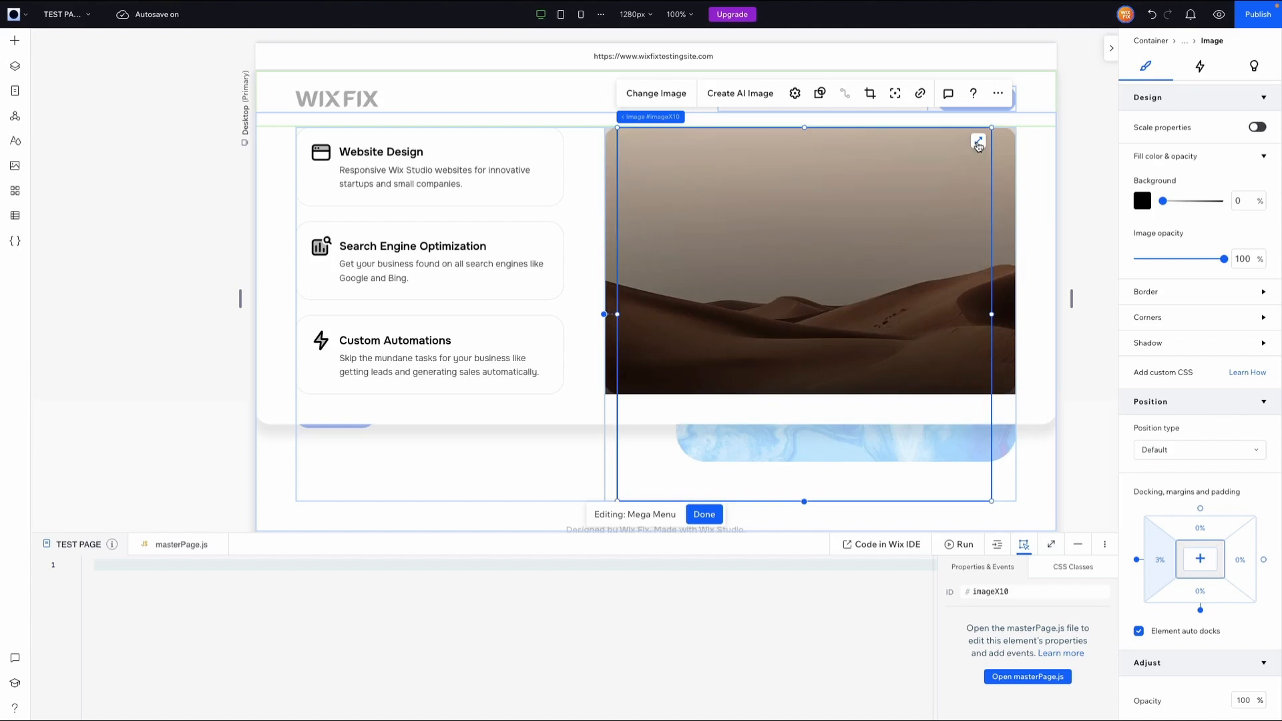
- Round all four corners of the black fade image with a 24 px radius
{"action": "left_click", "coordinate": [1148, 317]}
{"action": "left_click", "coordinate": [1146, 362]}
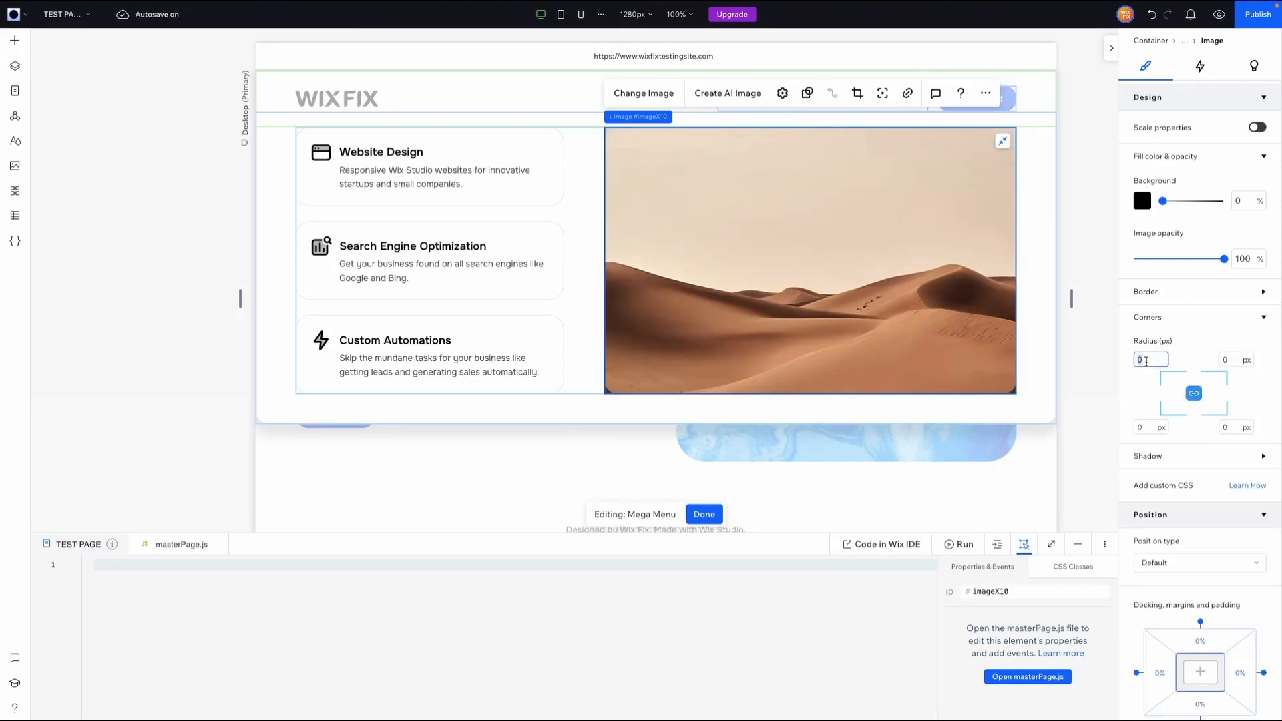
{"action": "key", "text": "Return"}
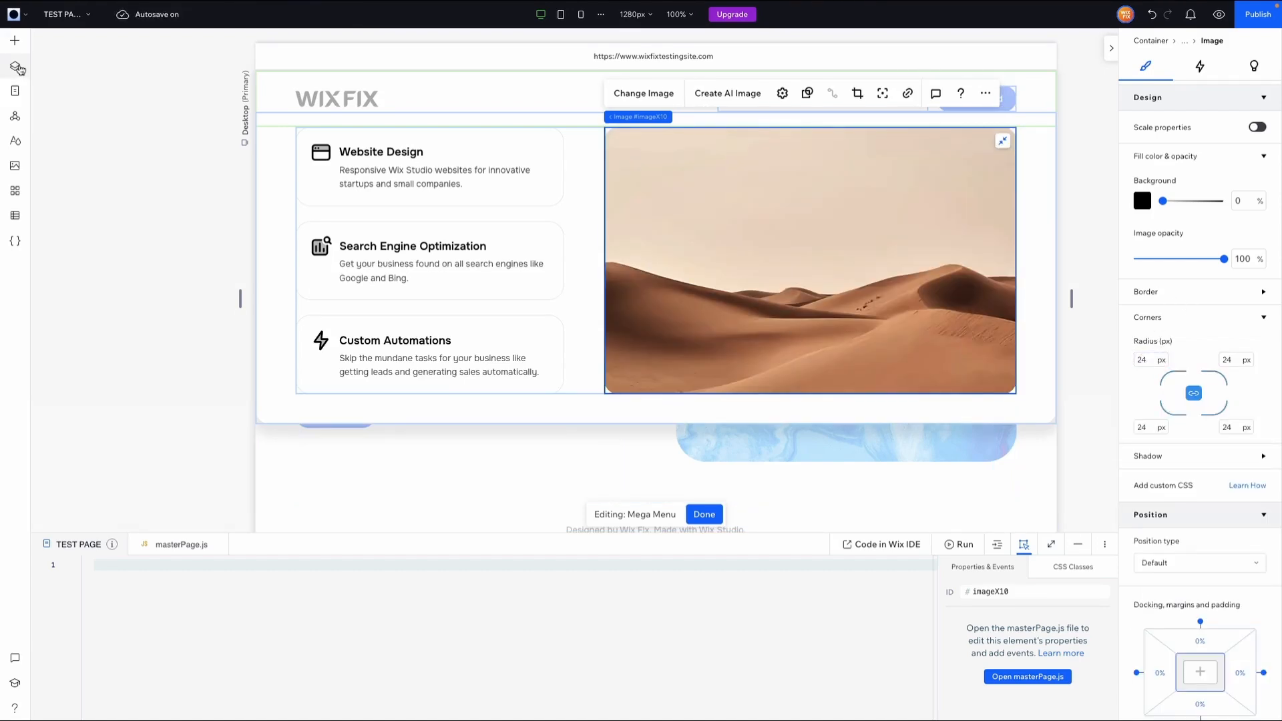
- Move the black fade image above the desert image in the layer order and set its image opacity to 75%
{"action": "left_click", "coordinate": [15, 67]}
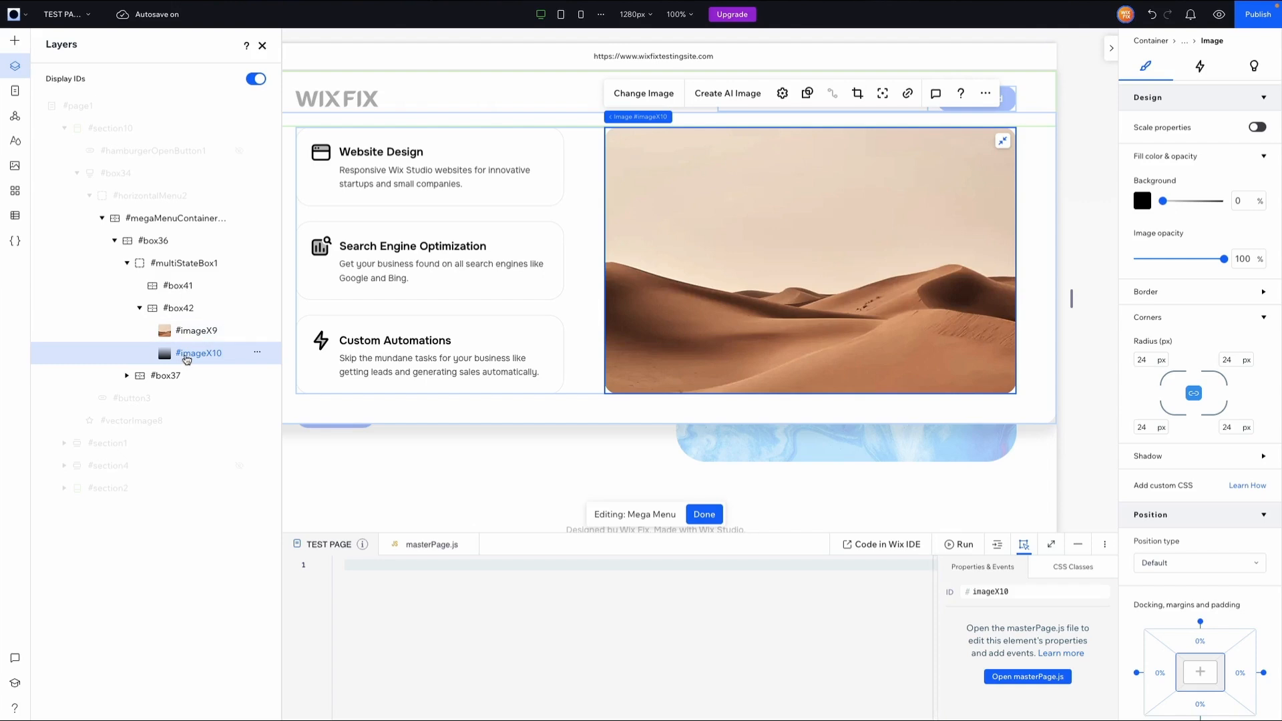
{"action": "left_click_drag", "start_coordinate": [186, 348], "coordinate": [189, 333]}
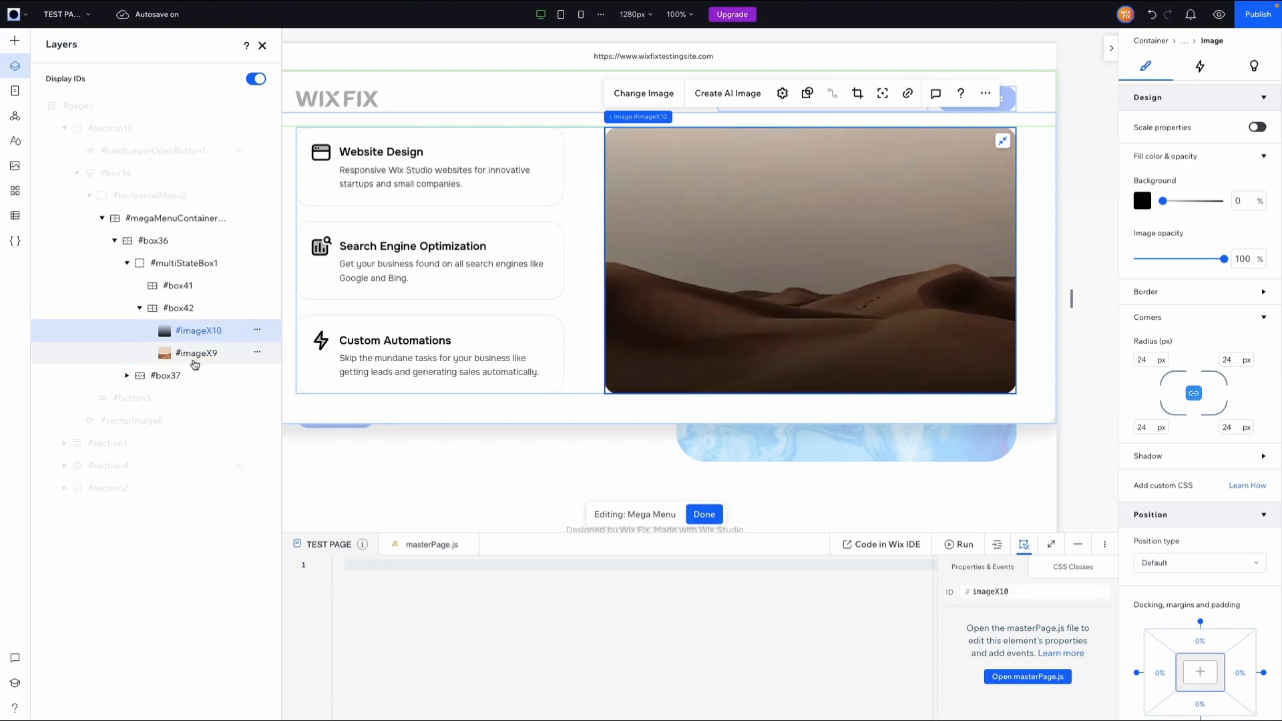
{"action": "left_click", "coordinate": [1248, 259]}
{"action": "type", "text": "75"}
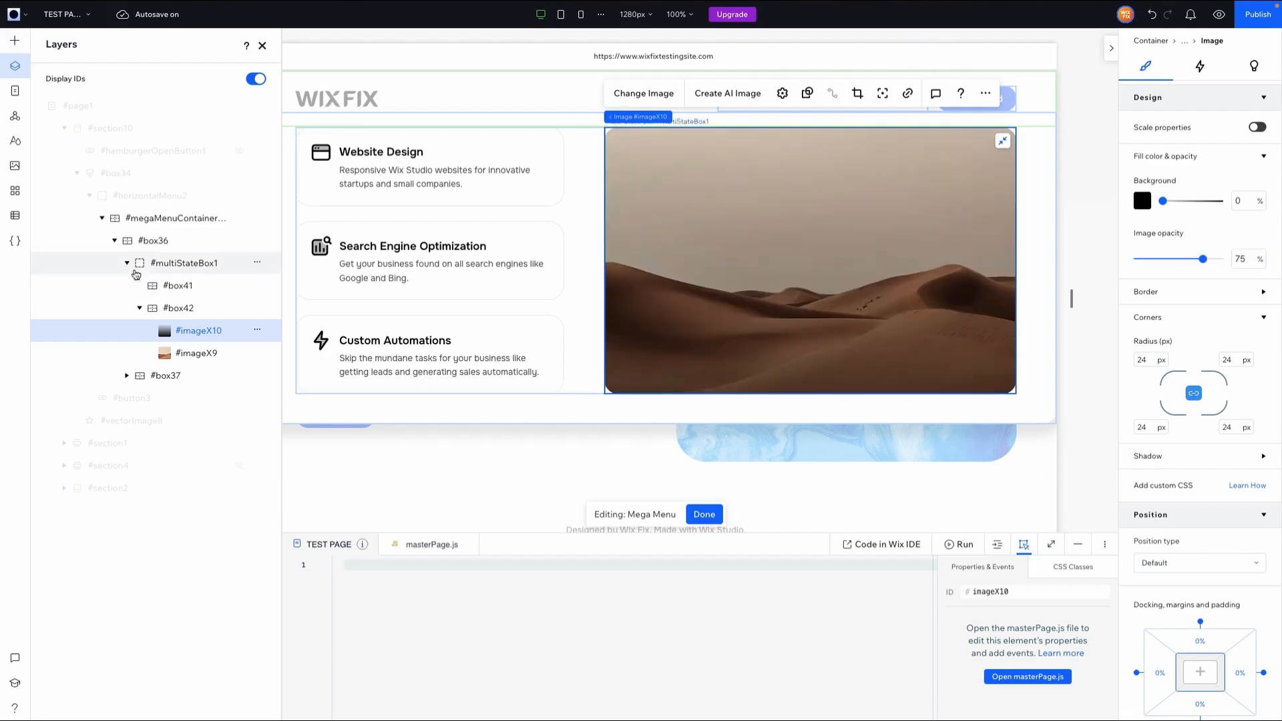
- Add a white paragraph text over the faded image and widen it to about 333 px
{"action": "left_click", "coordinate": [15, 42]}
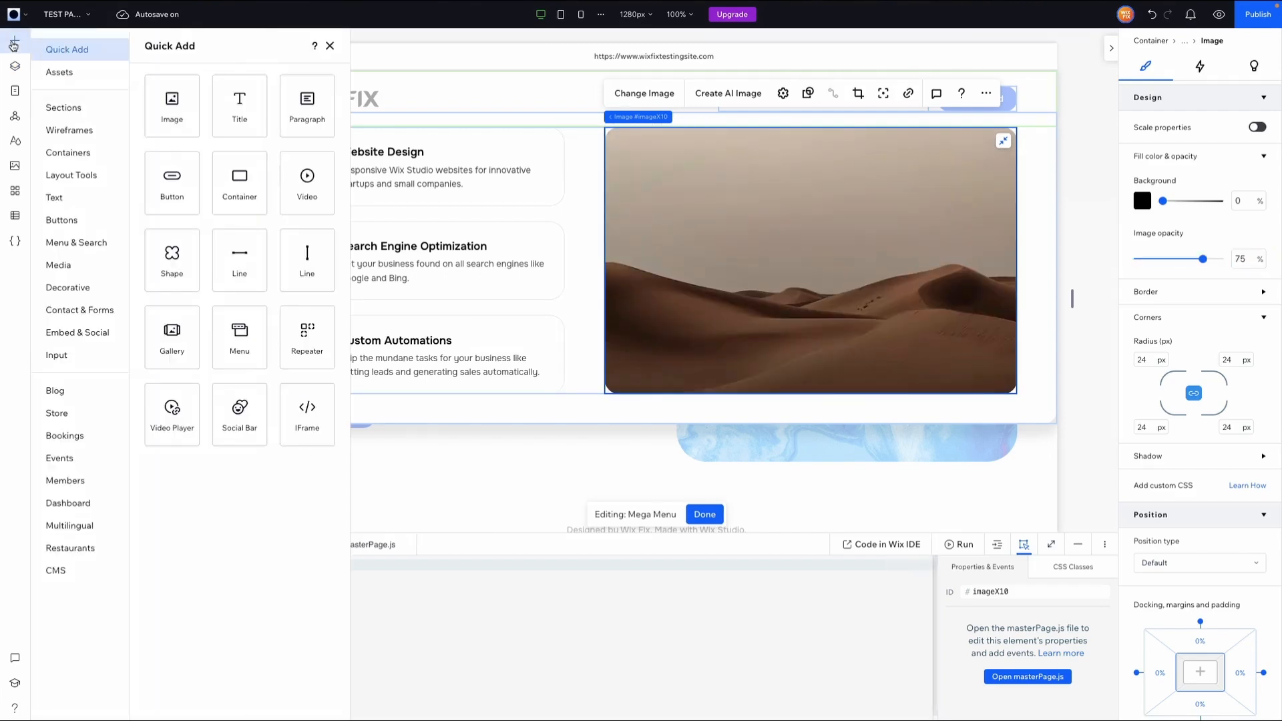
{"action": "left_click", "coordinate": [292, 109]}
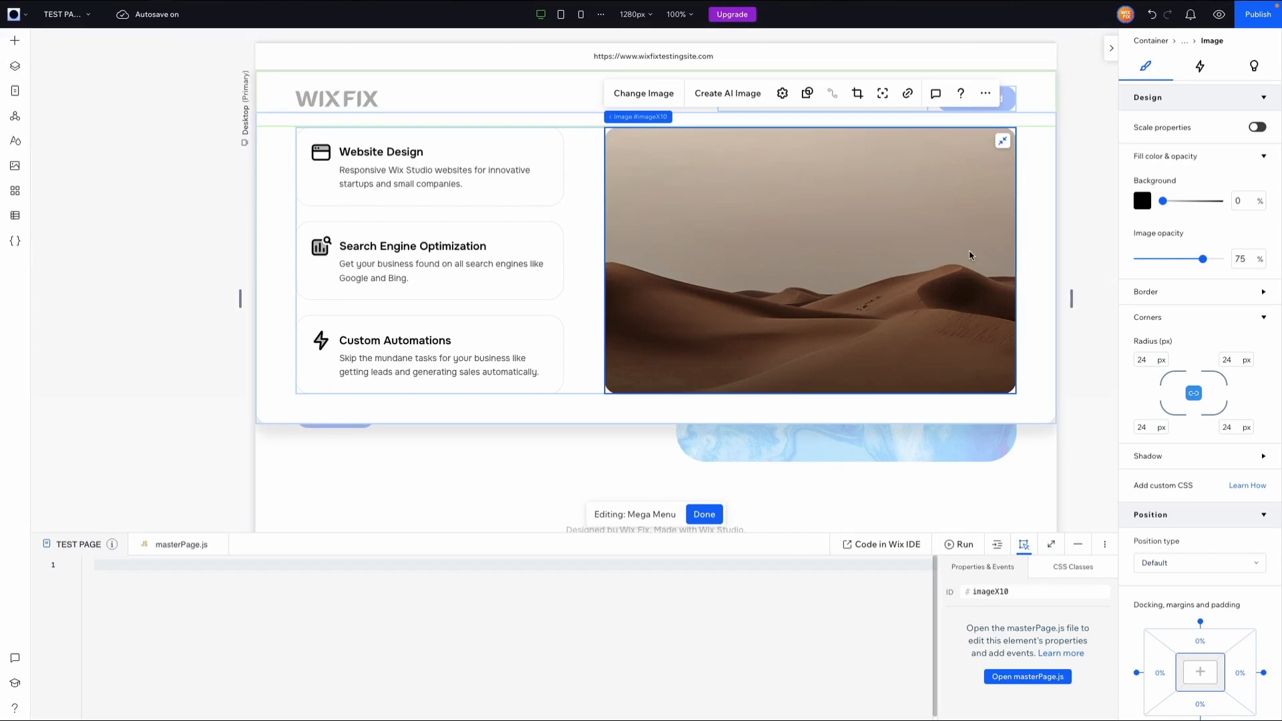
{"action": "left_click", "coordinate": [1258, 321]}
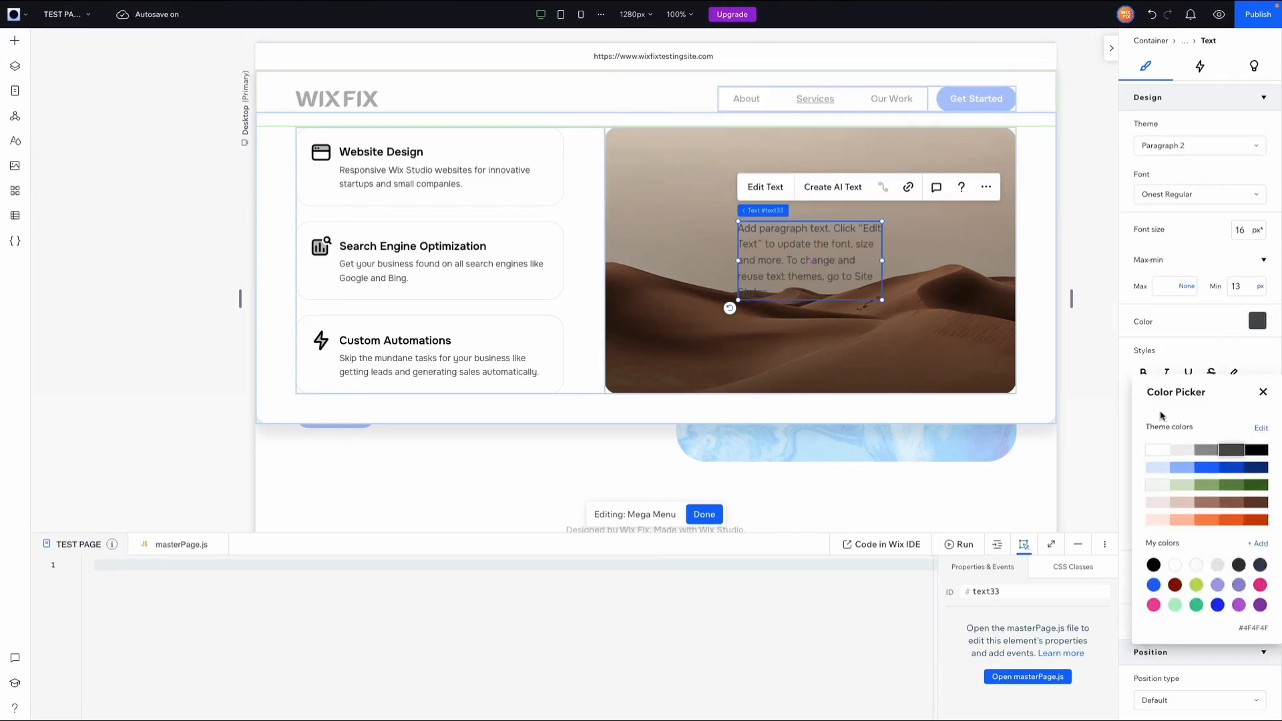
{"action": "left_click", "coordinate": [1156, 445]}
{"action": "left_click_drag", "start_coordinate": [883, 260], "coordinate": [946, 260]}
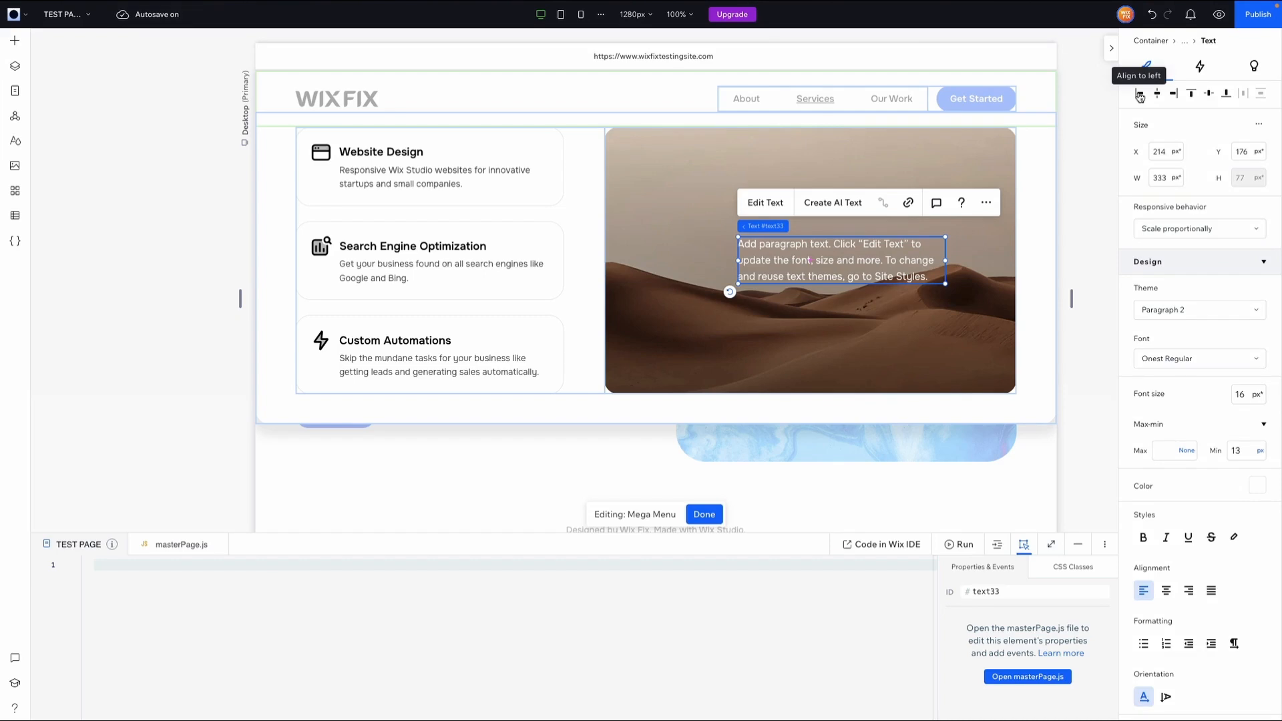
- Align the paragraph to the state container's bottom-left corner with 5% left and bottom margins
{"action": "left_click", "coordinate": [1140, 94]}
{"action": "left_click", "coordinate": [1227, 94]}
{"action": "scroll", "coordinate": [1200, 362], "scroll_direction": "down", "scroll_amount": 5}
{"action": "scroll", "coordinate": [1200, 363], "scroll_direction": "down", "scroll_amount": 3}
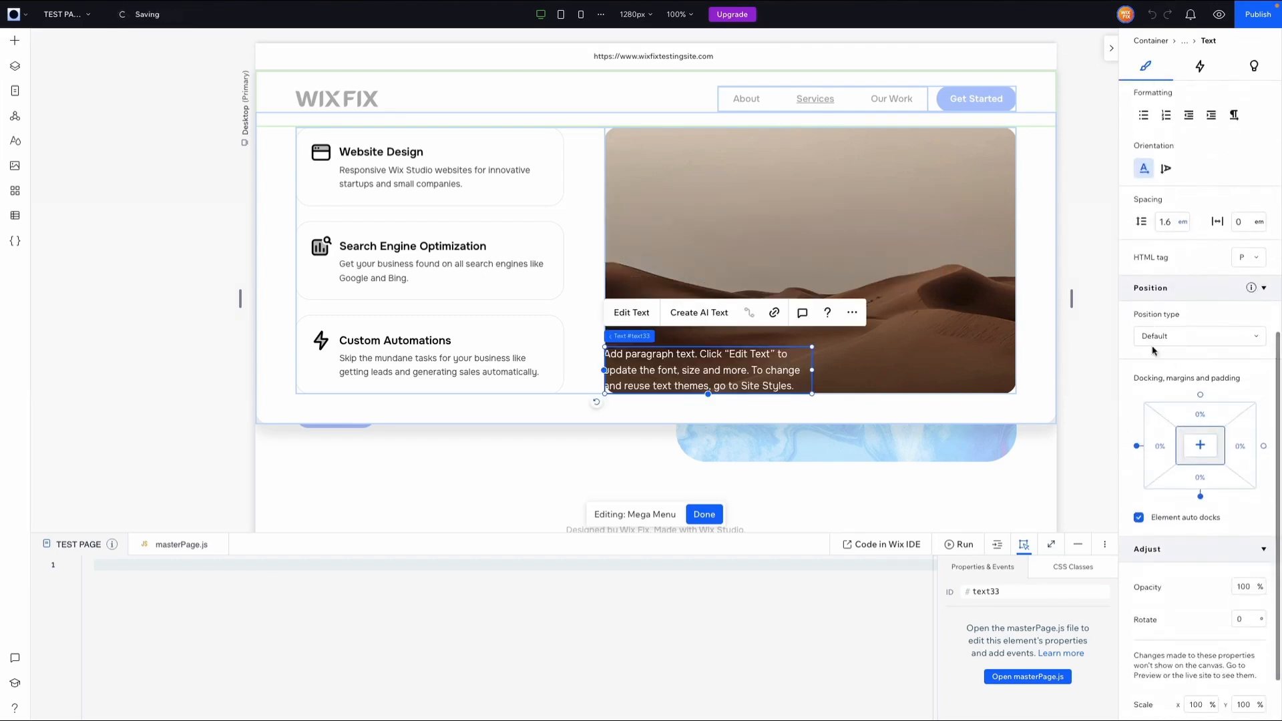
{"action": "left_click", "coordinate": [1167, 458]}
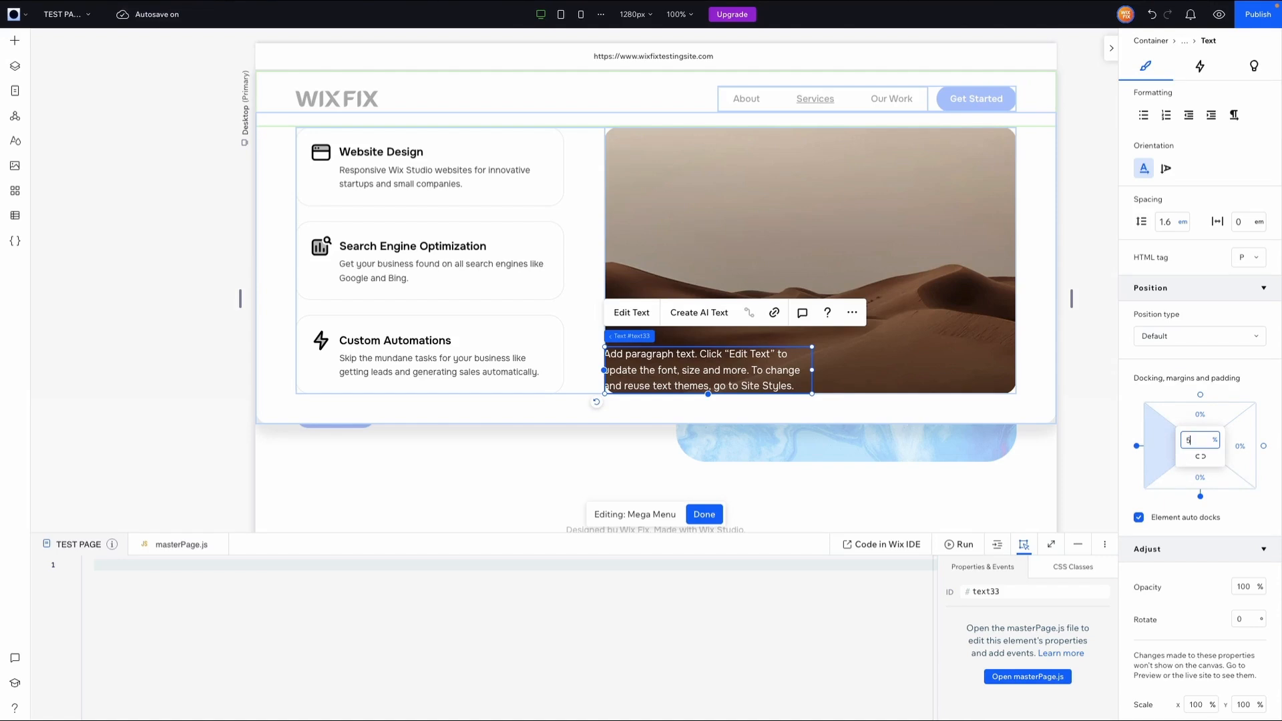
{"action": "left_click", "coordinate": [869, 233]}
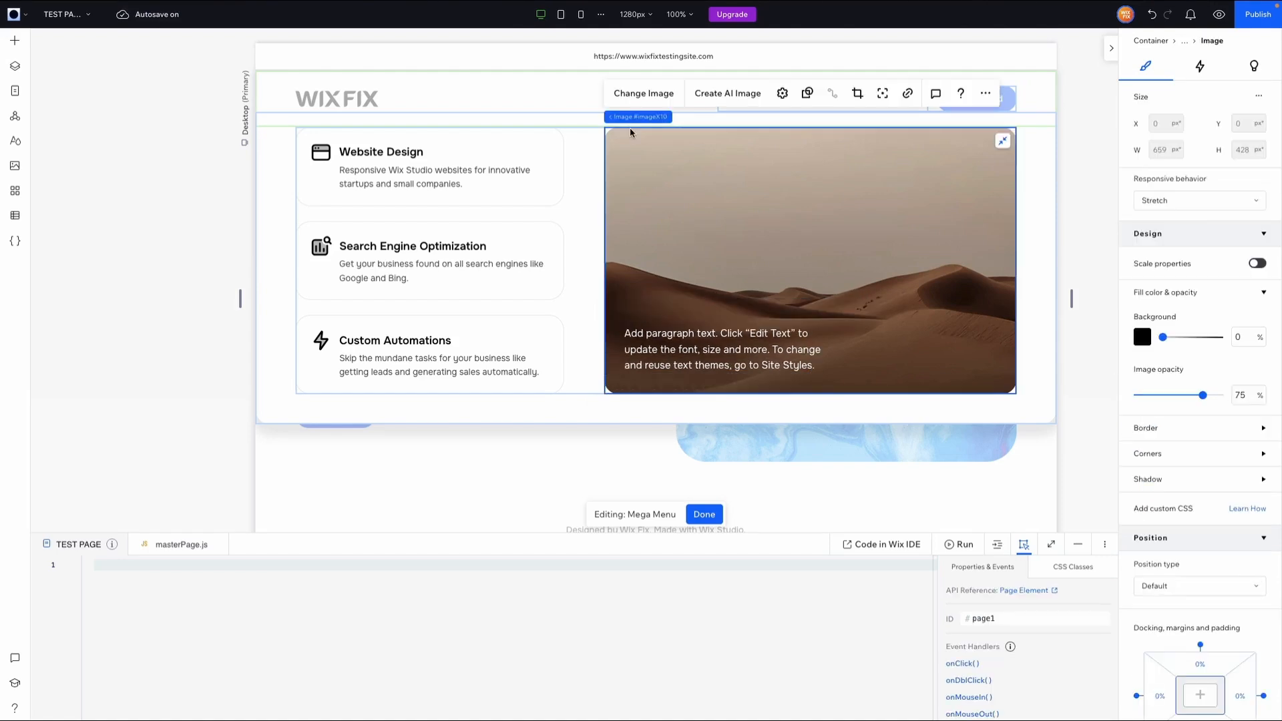
- Replace the desert image imageX9 with the purple Studio website mockup found by searching the Wix media for "website"
{"action": "left_click", "coordinate": [15, 66]}
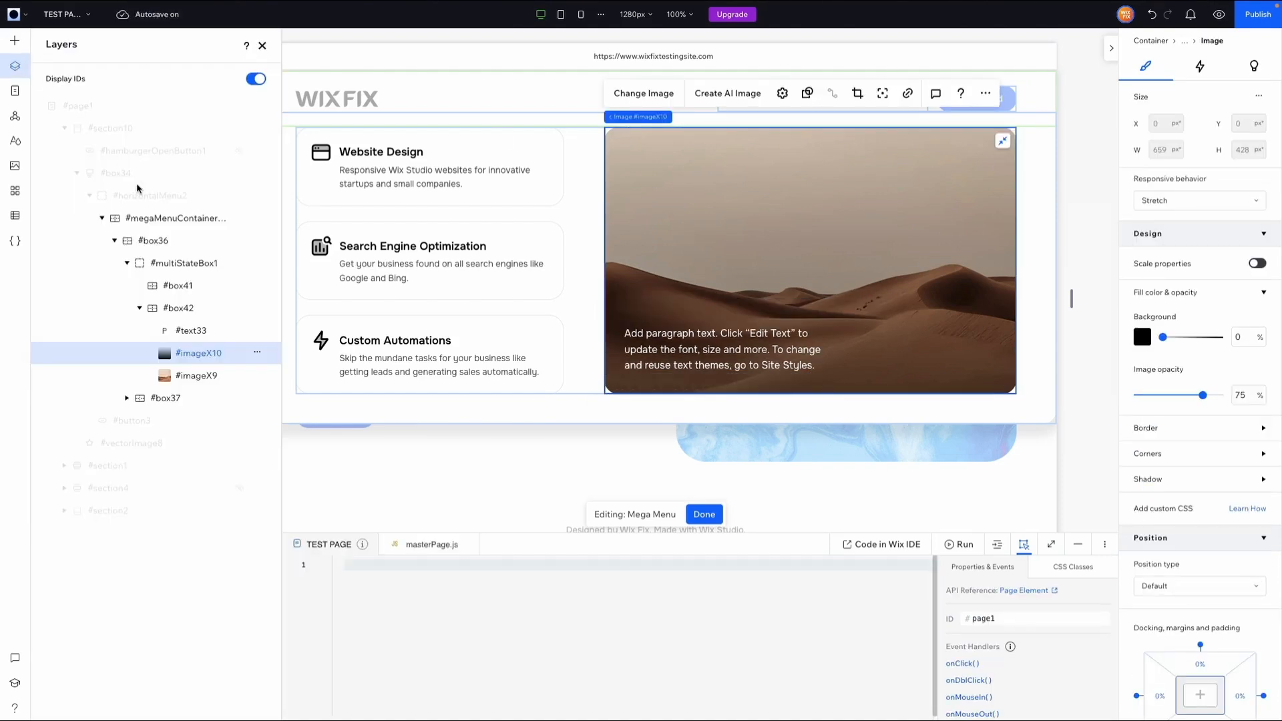
{"action": "left_click", "coordinate": [185, 378]}
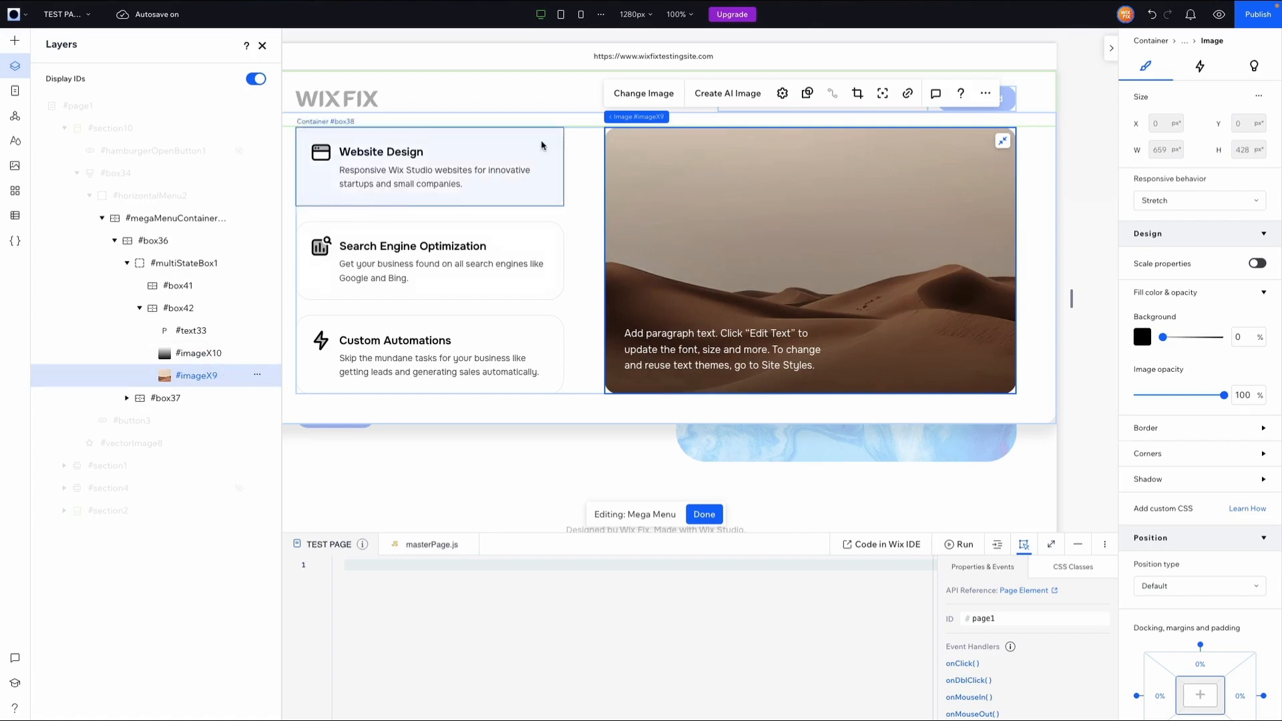
{"action": "left_click", "coordinate": [647, 97]}
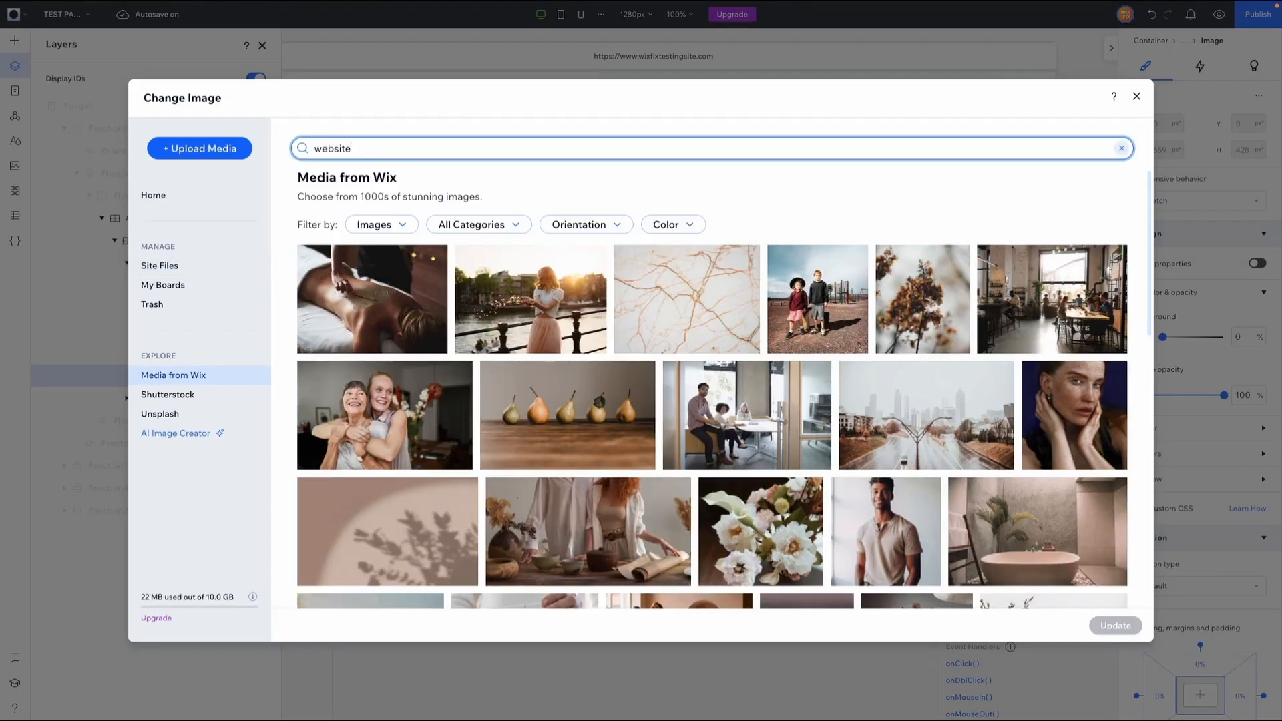
{"action": "key", "text": "Return"}
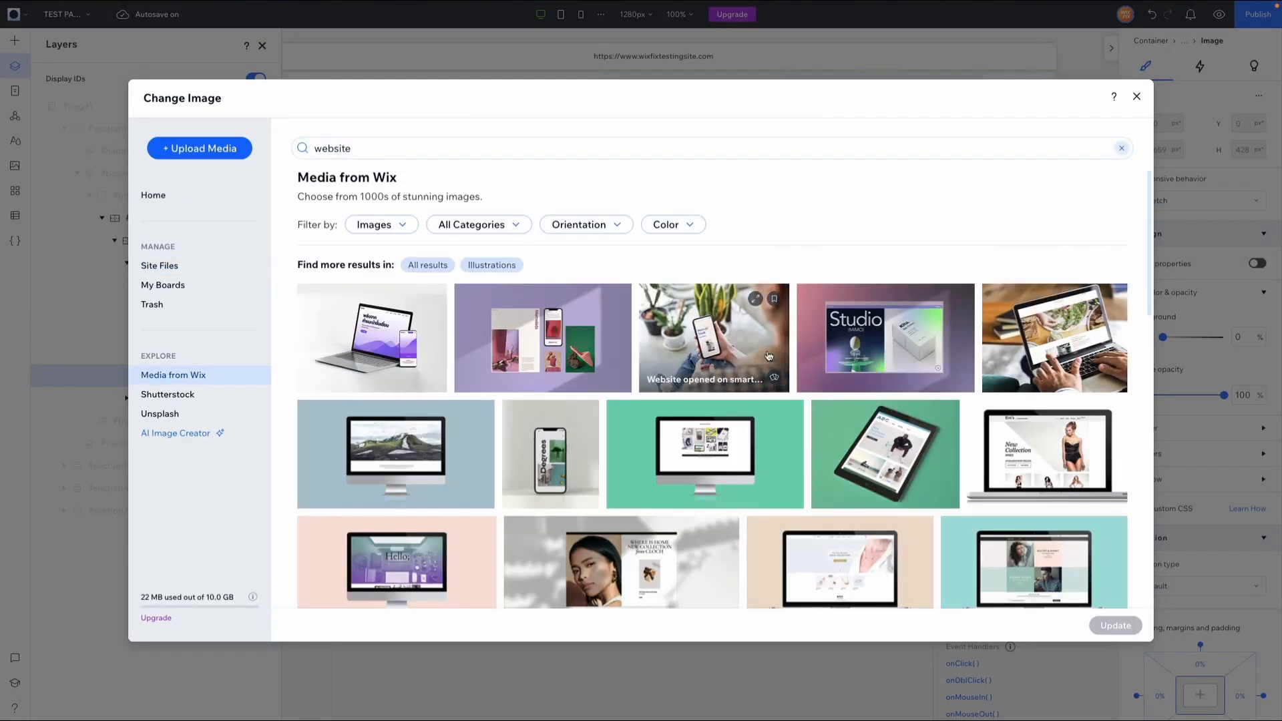
{"action": "double_click", "coordinate": [888, 342]}
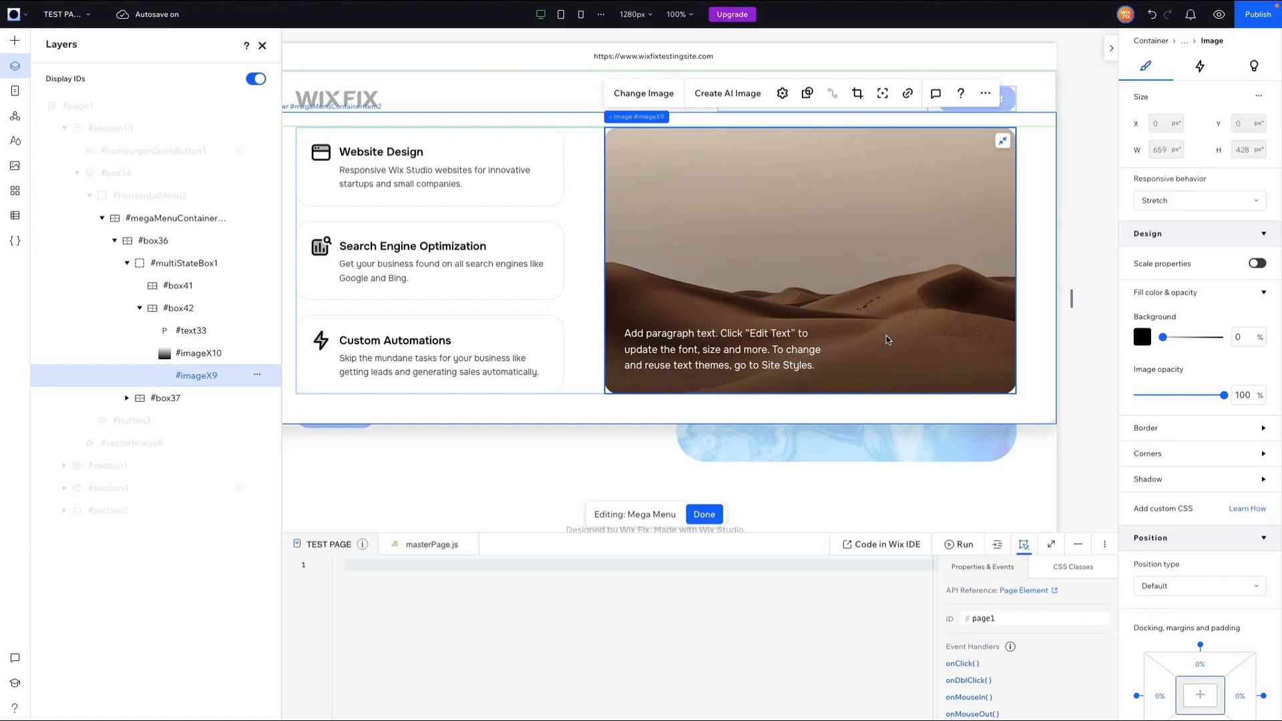
- Delete the empty state box41 from the multi-state box and duplicate the box42 state twice
{"action": "left_click", "coordinate": [175, 287]}
{"action": "left_click", "coordinate": [631, 189]}
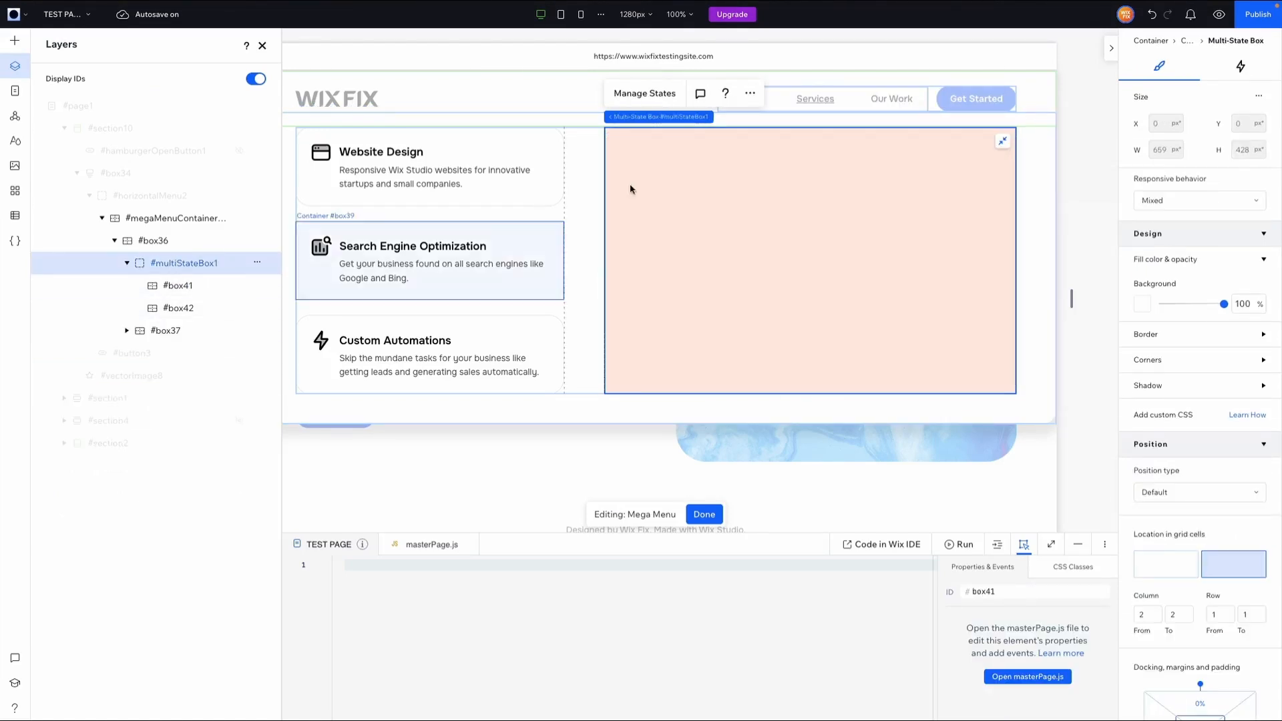
{"action": "left_click", "coordinate": [652, 94]}
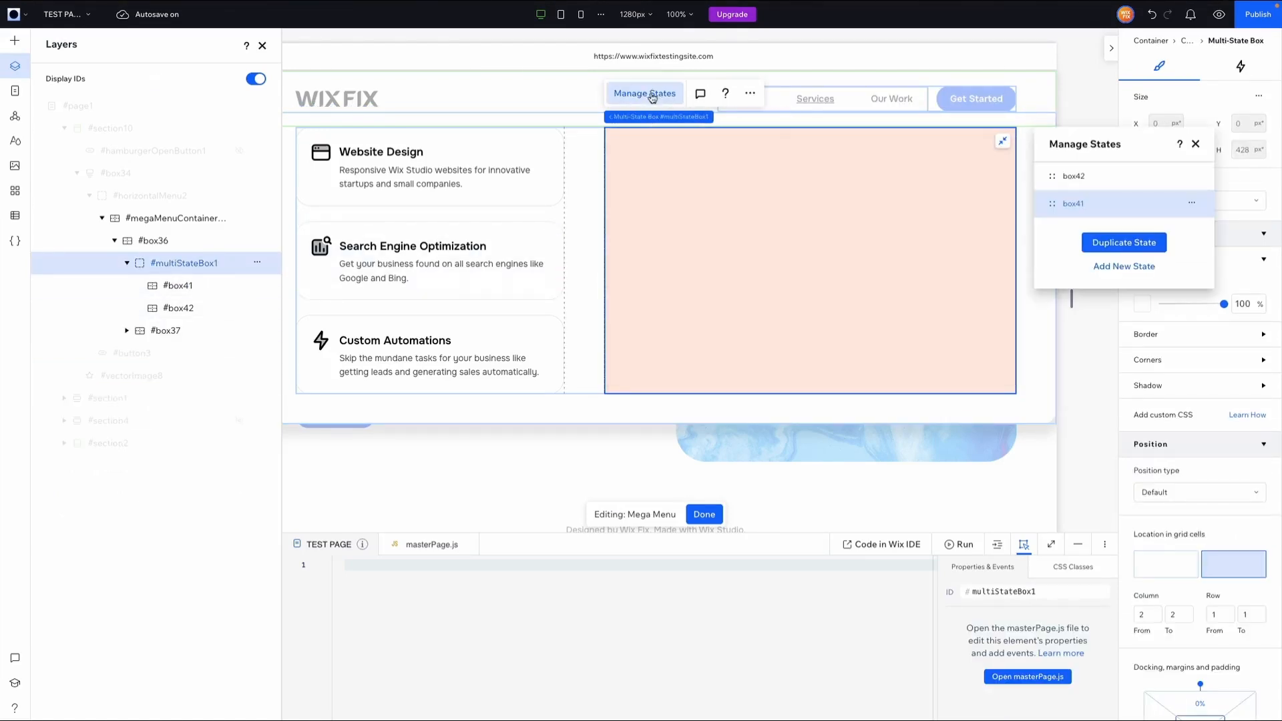
{"action": "left_click", "coordinate": [1192, 208]}
{"action": "left_click", "coordinate": [1143, 224]}
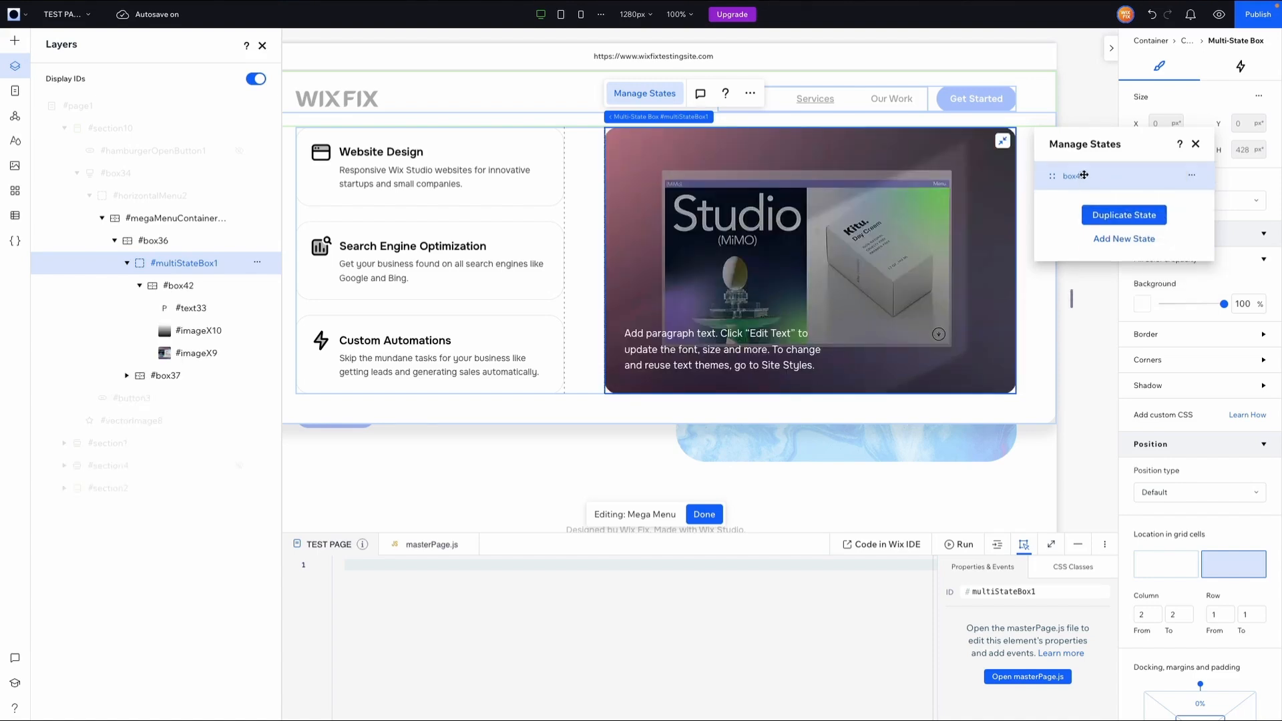
{"action": "left_click", "coordinate": [1125, 215]}
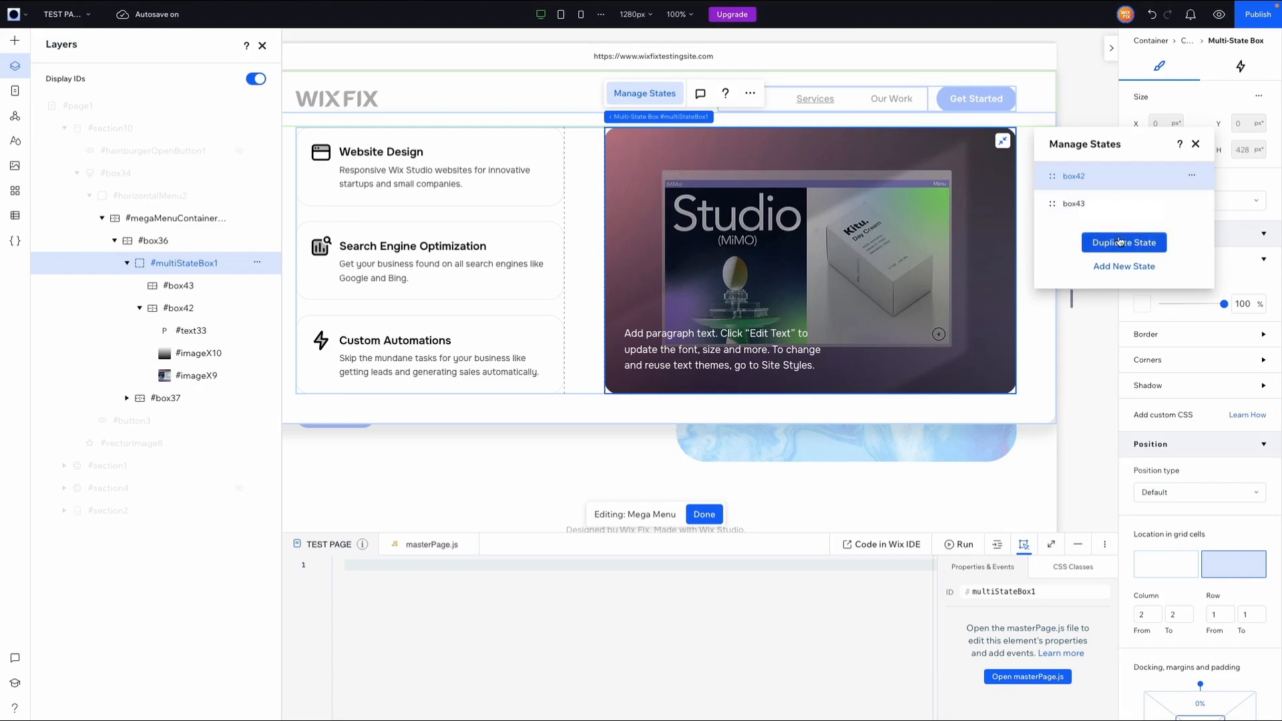
{"action": "left_click", "coordinate": [1120, 242]}
- Rename the two duplicated state containers to webBox and seoBox
{"action": "left_click", "coordinate": [179, 286]}
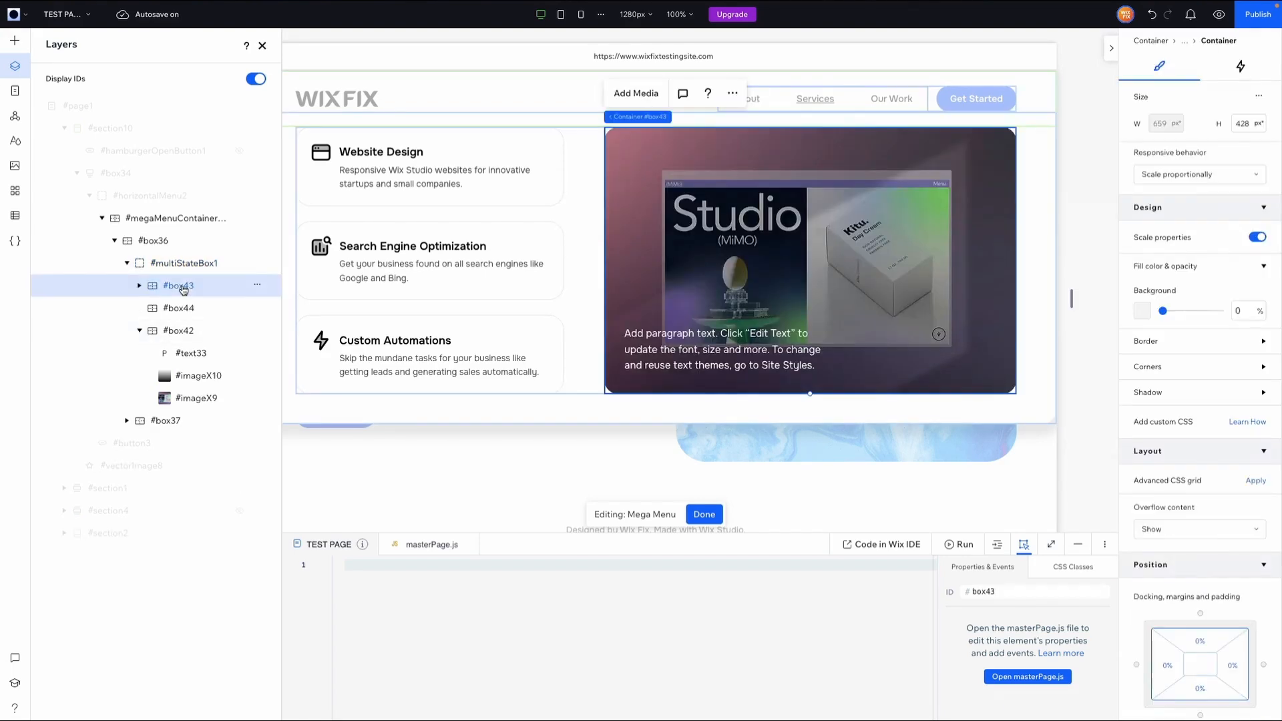
{"action": "double_click", "coordinate": [178, 287]}
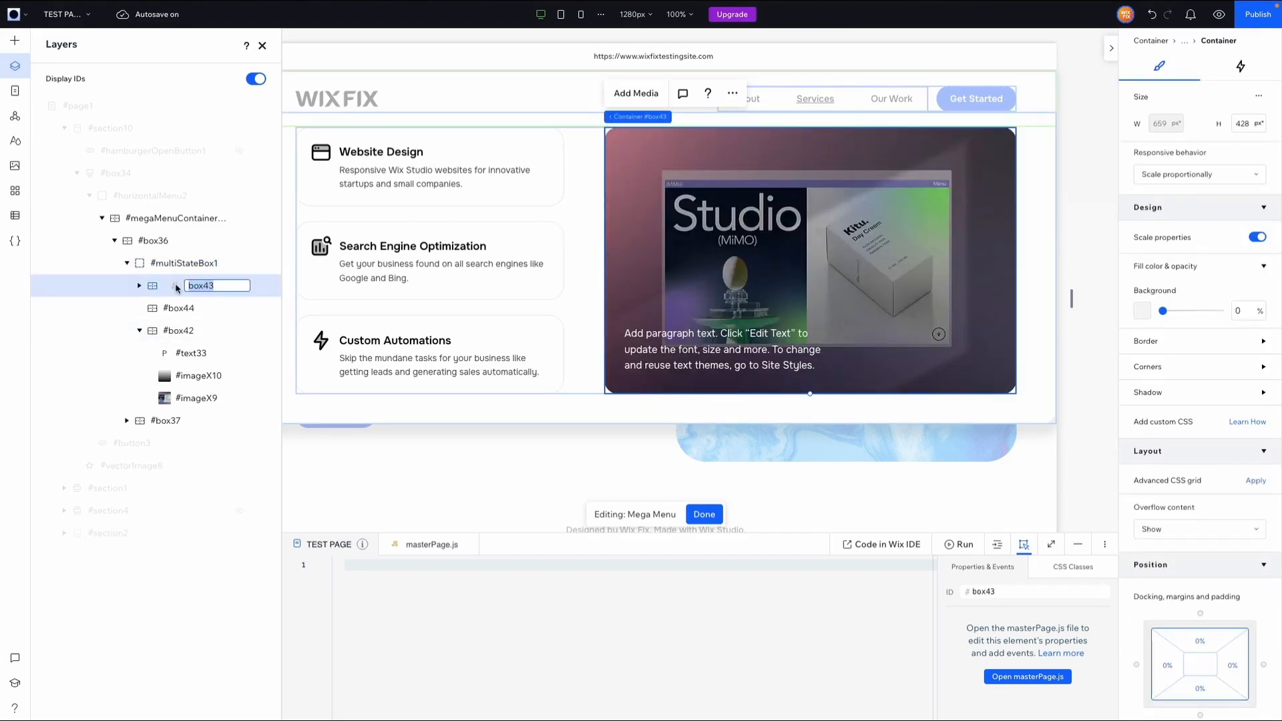
{"action": "type", "text": "webB"}
{"action": "left_click", "coordinate": [189, 308]}
{"action": "double_click", "coordinate": [188, 309]}
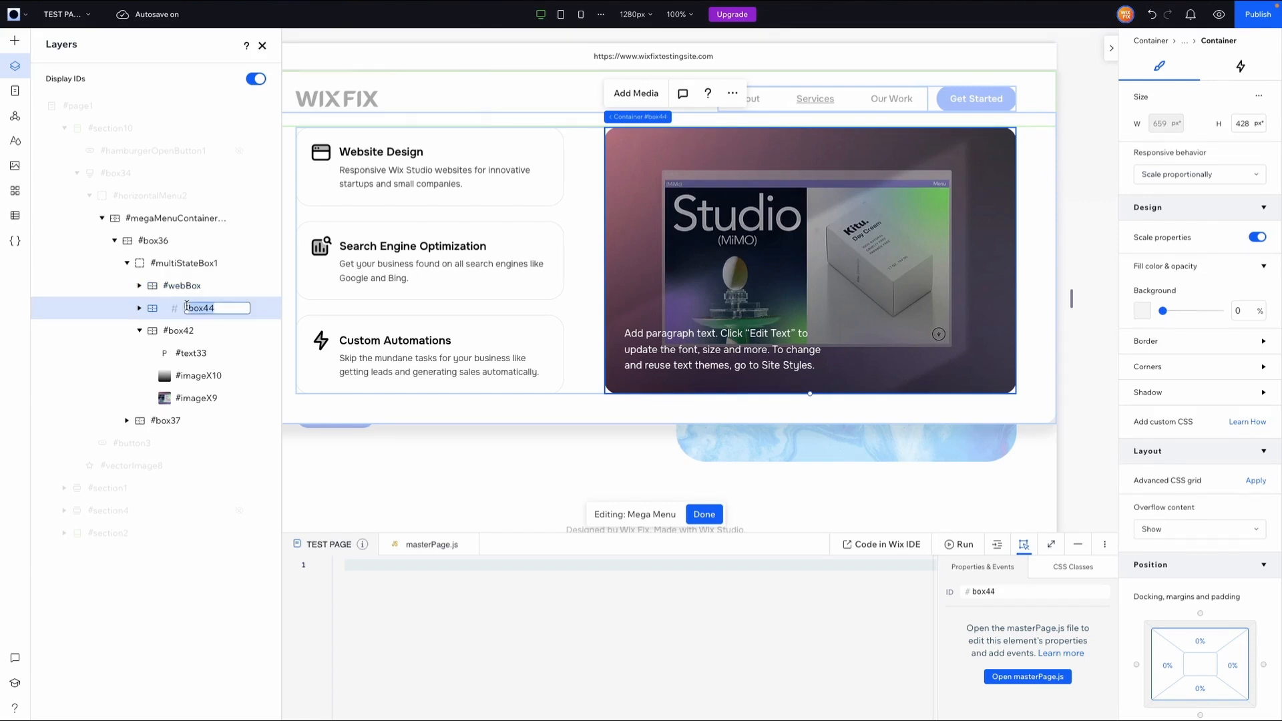
{"action": "type", "text": "seoBox"}
{"action": "key", "text": "Return"}
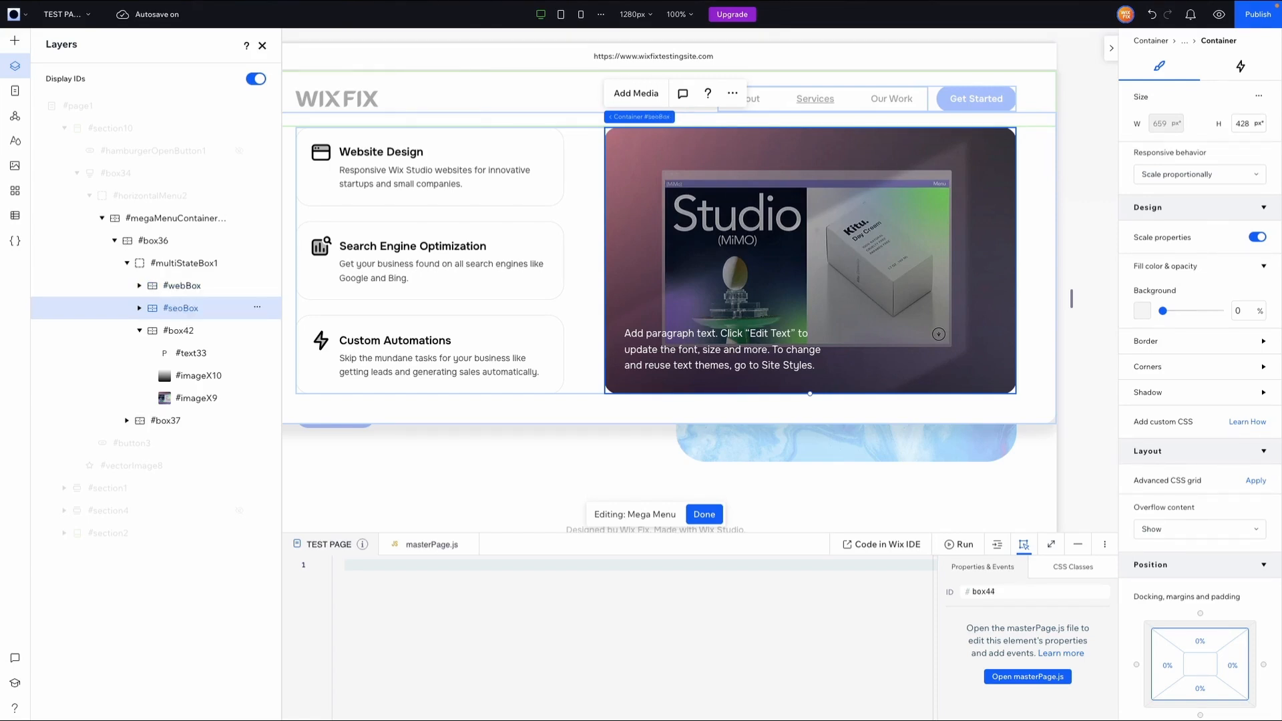
- Replace the website image in the seoBox state with an Unsplash photo of a laptop showing the Google page
{"action": "left_click", "coordinate": [138, 308]}
{"action": "left_click", "coordinate": [194, 375]}
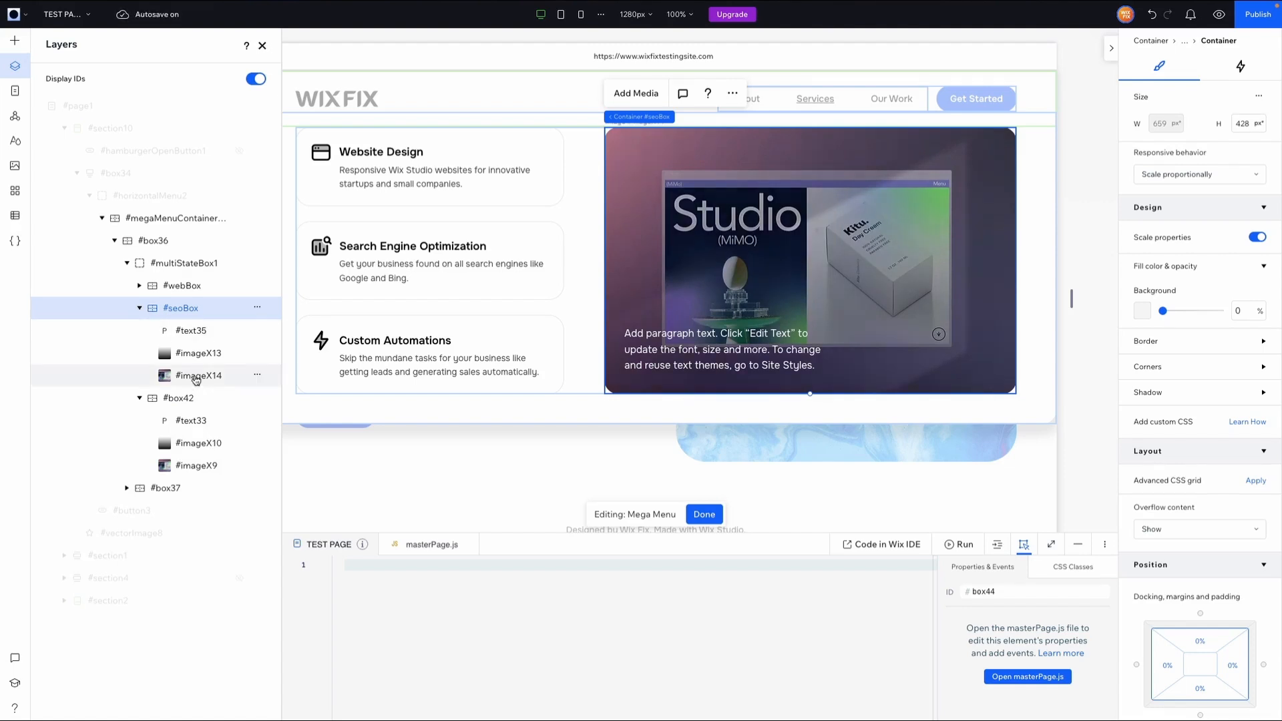
{"action": "left_click", "coordinate": [644, 92]}
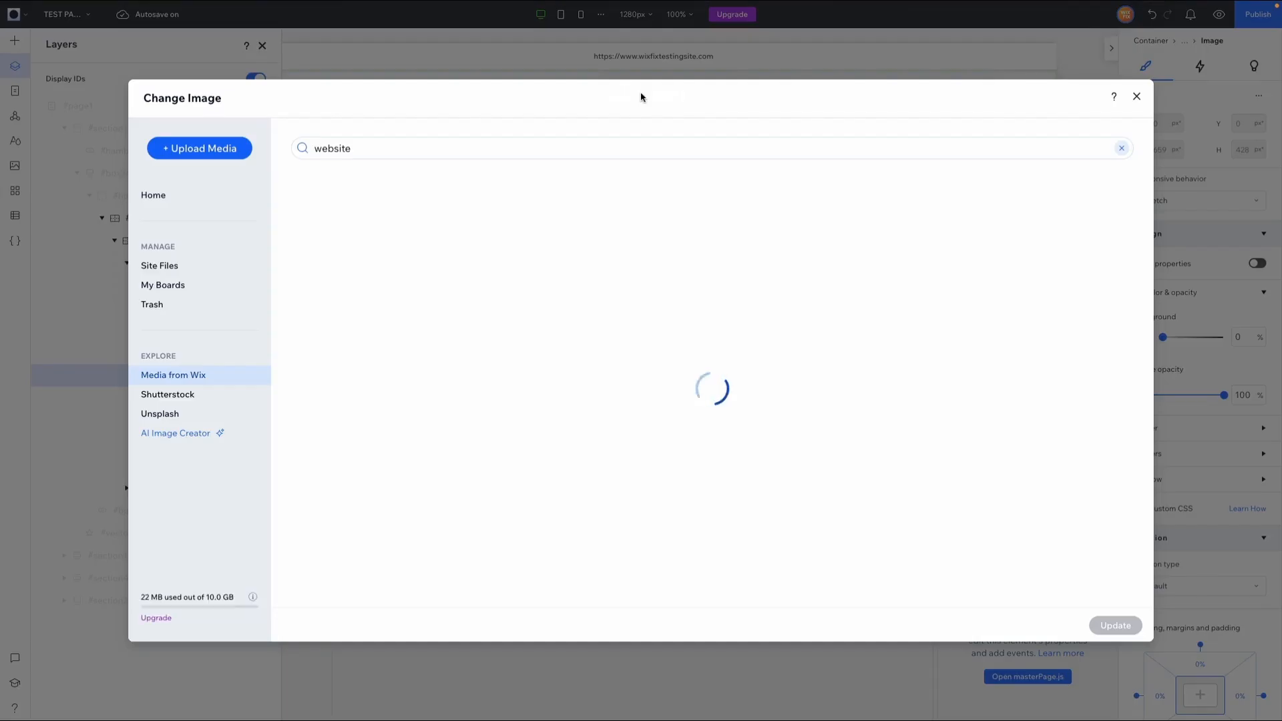
{"action": "left_click", "coordinate": [167, 416]}
{"action": "left_click", "coordinate": [1048, 333]}
{"action": "left_click", "coordinate": [1116, 625]}
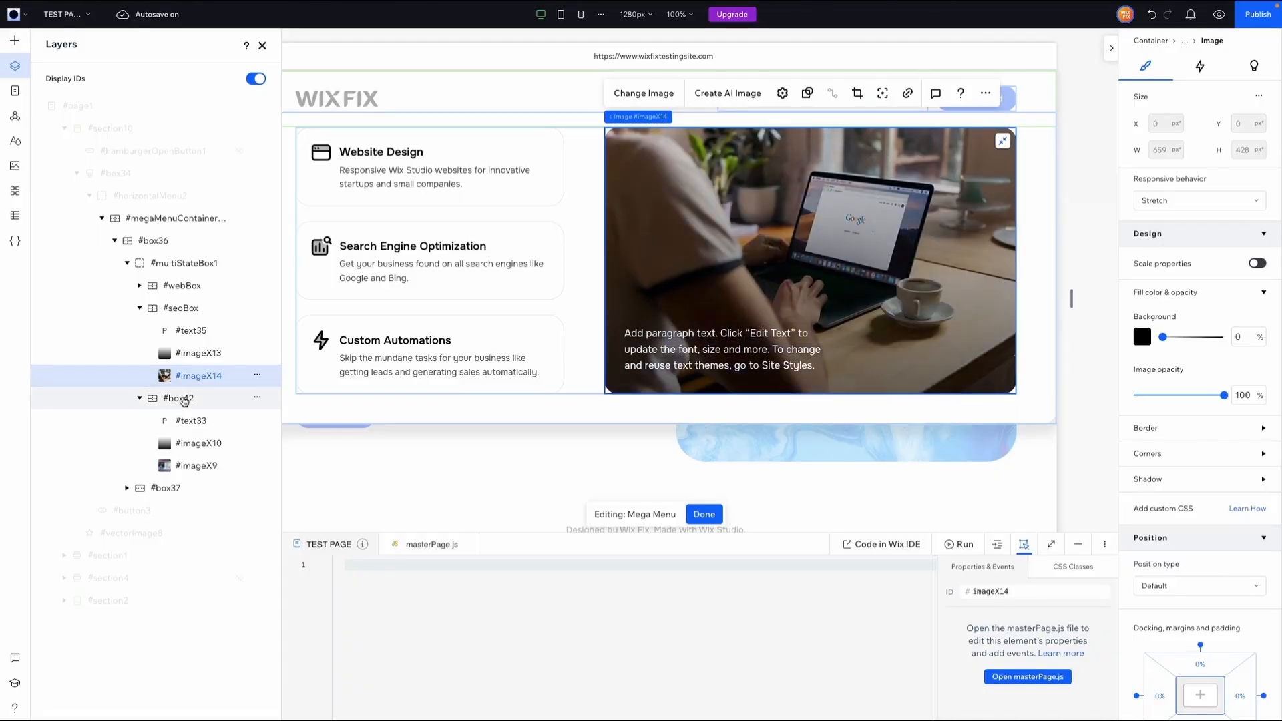
- Rename the box42 state to autoBox and replace its website image with a photo of a white robot
{"action": "left_click", "coordinate": [184, 398]}
{"action": "double_click", "coordinate": [185, 398]}
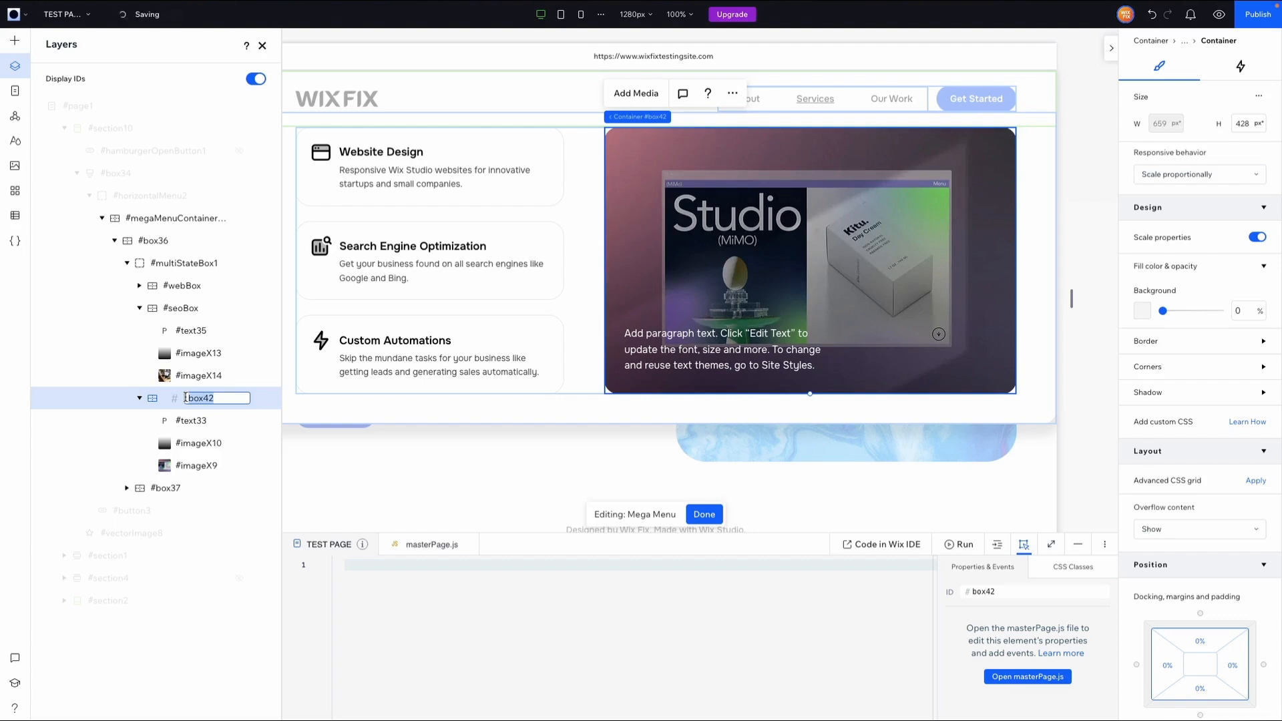
{"action": "type", "text": "auto"}
{"action": "key", "text": "Return"}
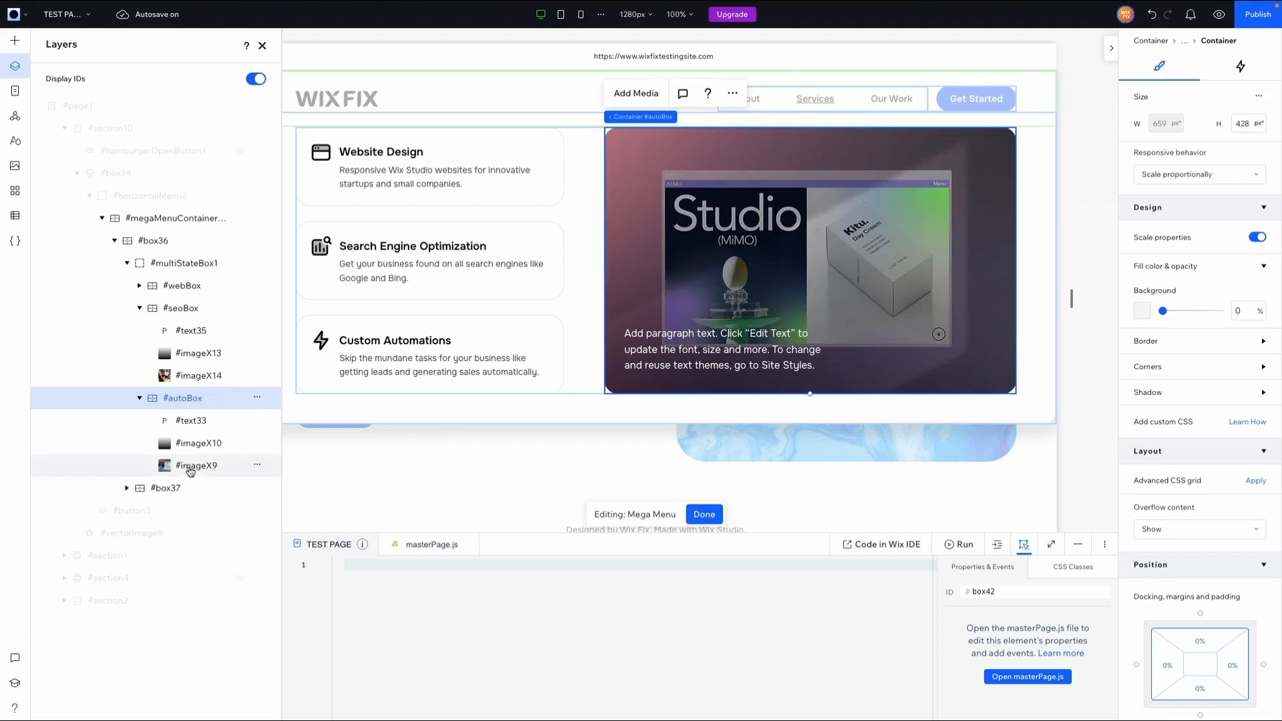
{"action": "left_click", "coordinate": [194, 466]}
{"action": "left_click", "coordinate": [635, 93]}
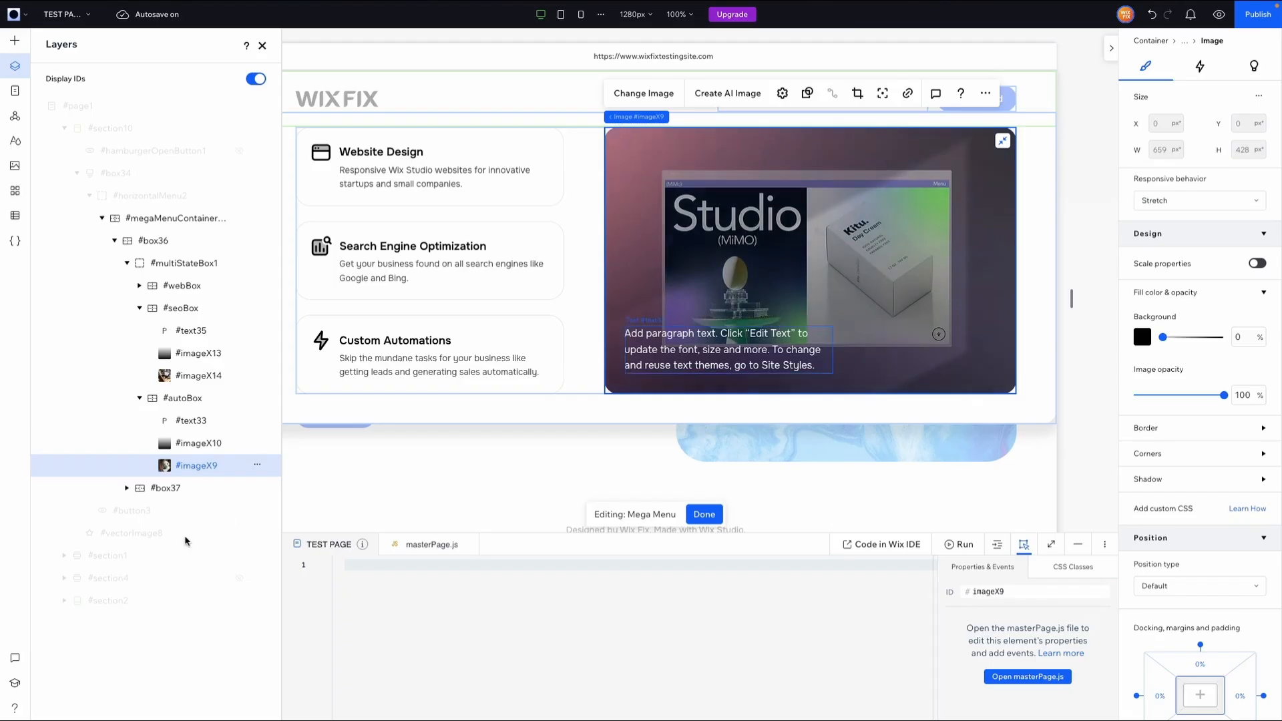
{"action": "left_click", "coordinate": [140, 309]}
{"action": "left_click", "coordinate": [139, 331]}
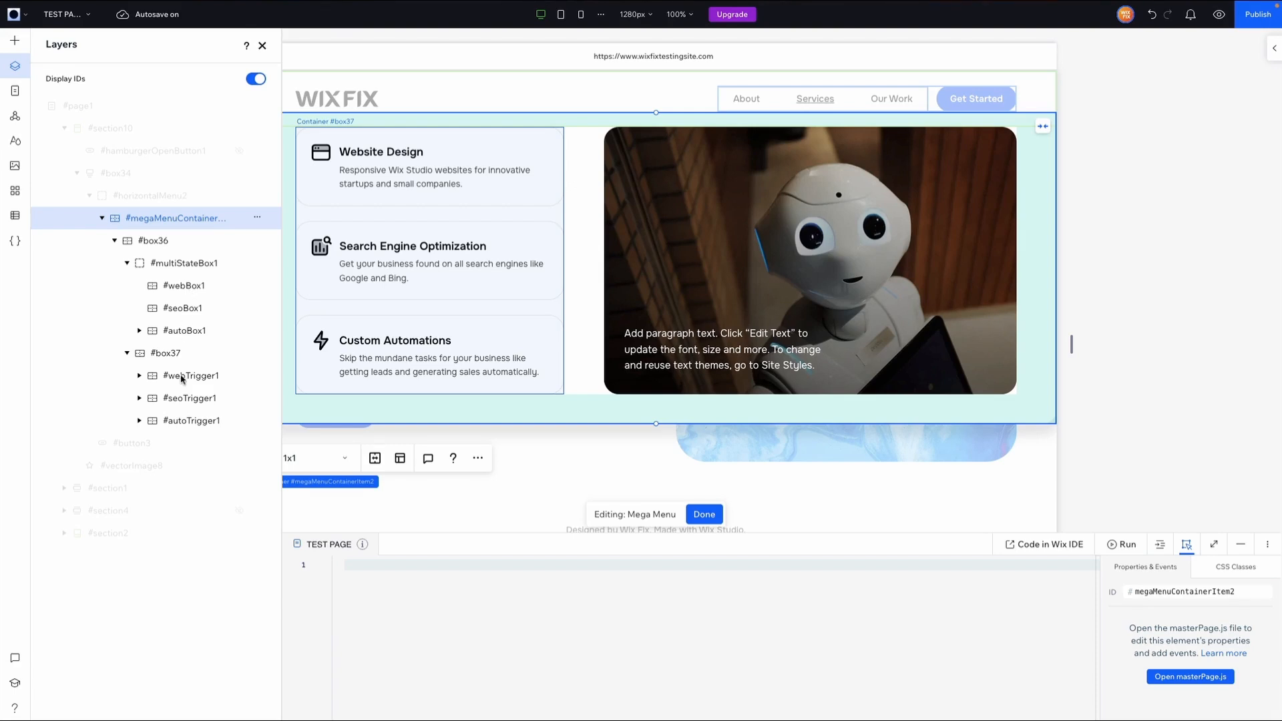
- Examine the multi-state box, its three service states and the three matching trigger containers by their element IDs
{"action": "left_click", "coordinate": [175, 267]}
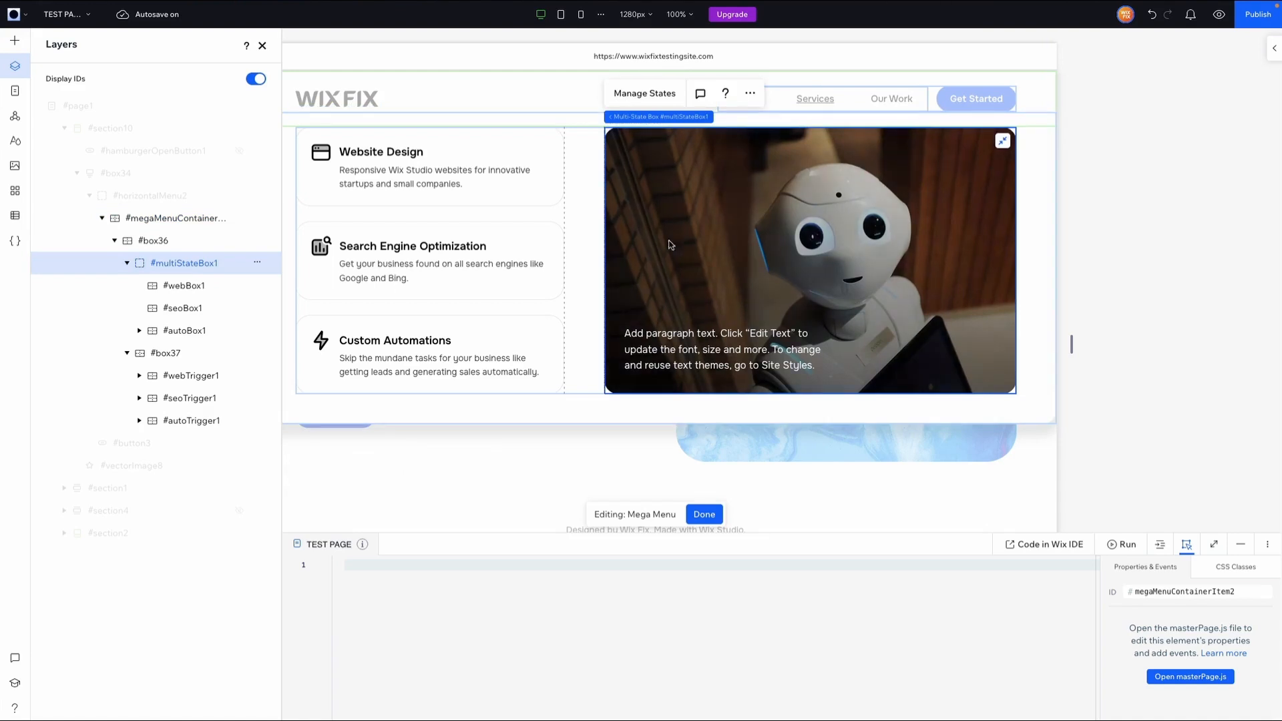
{"action": "left_click", "coordinate": [183, 287]}
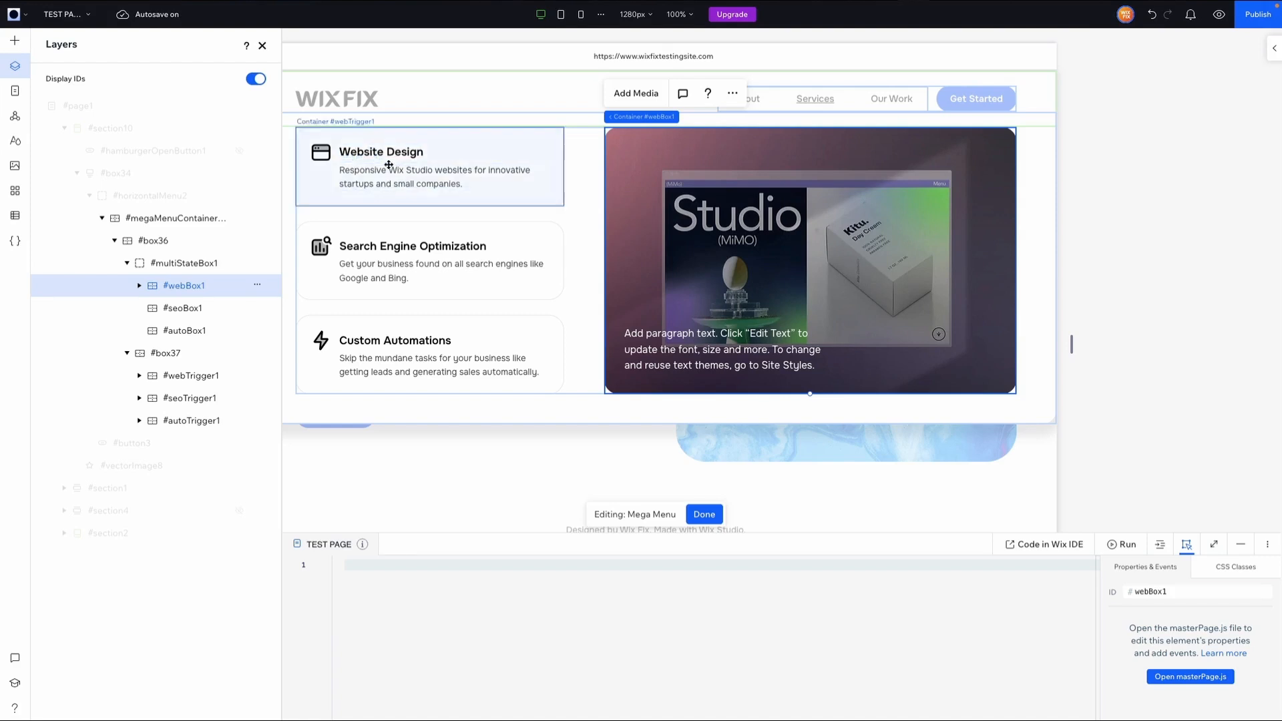
{"action": "left_click", "coordinate": [177, 307]}
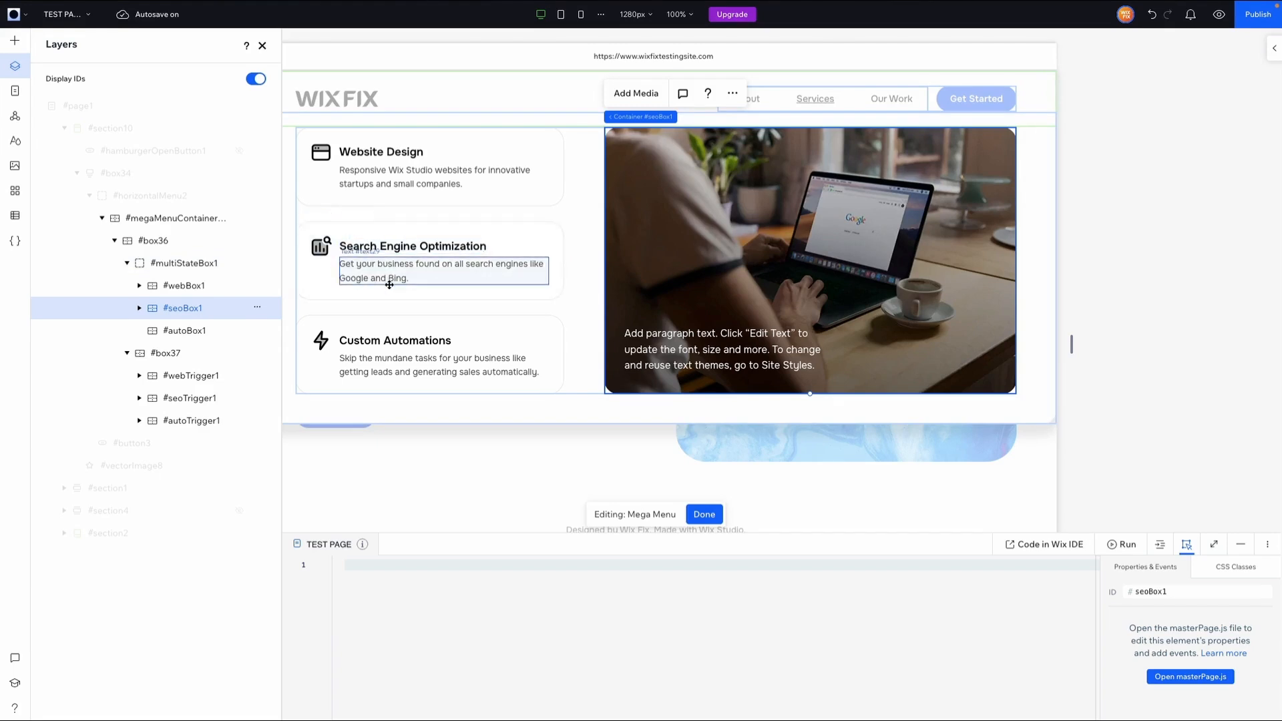
{"action": "left_click", "coordinate": [179, 334]}
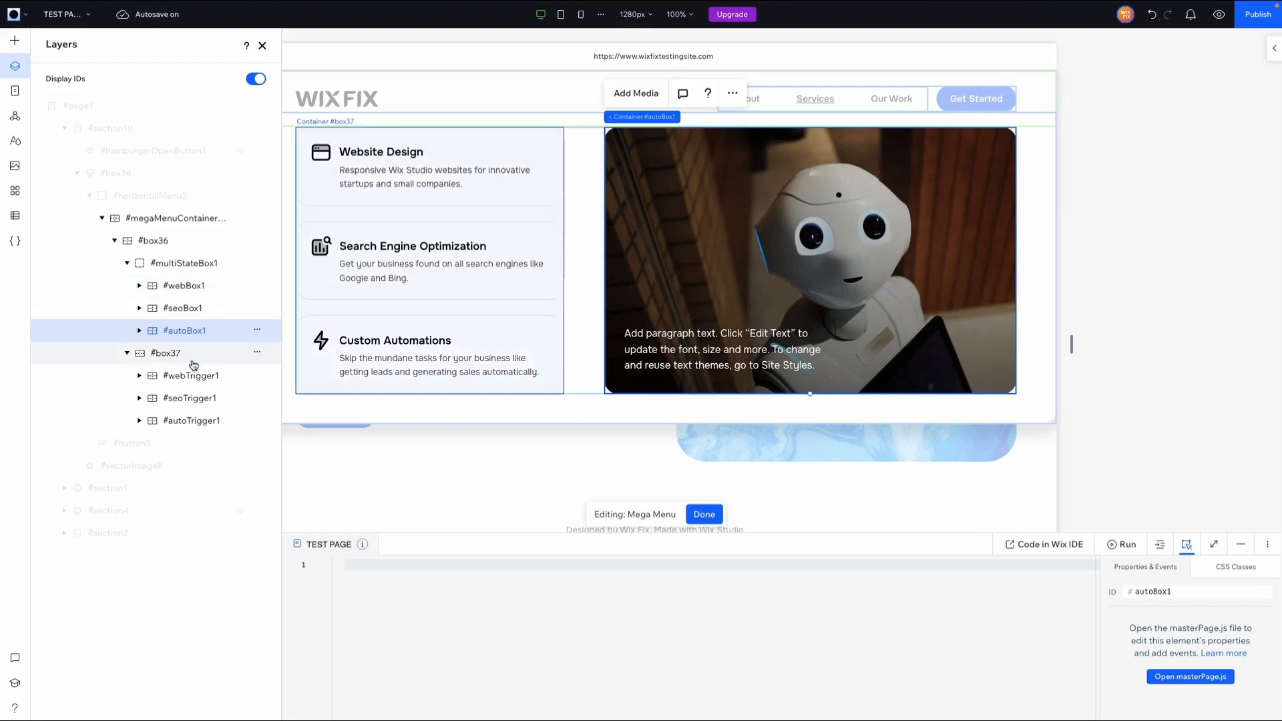
{"action": "left_click", "coordinate": [183, 377]}
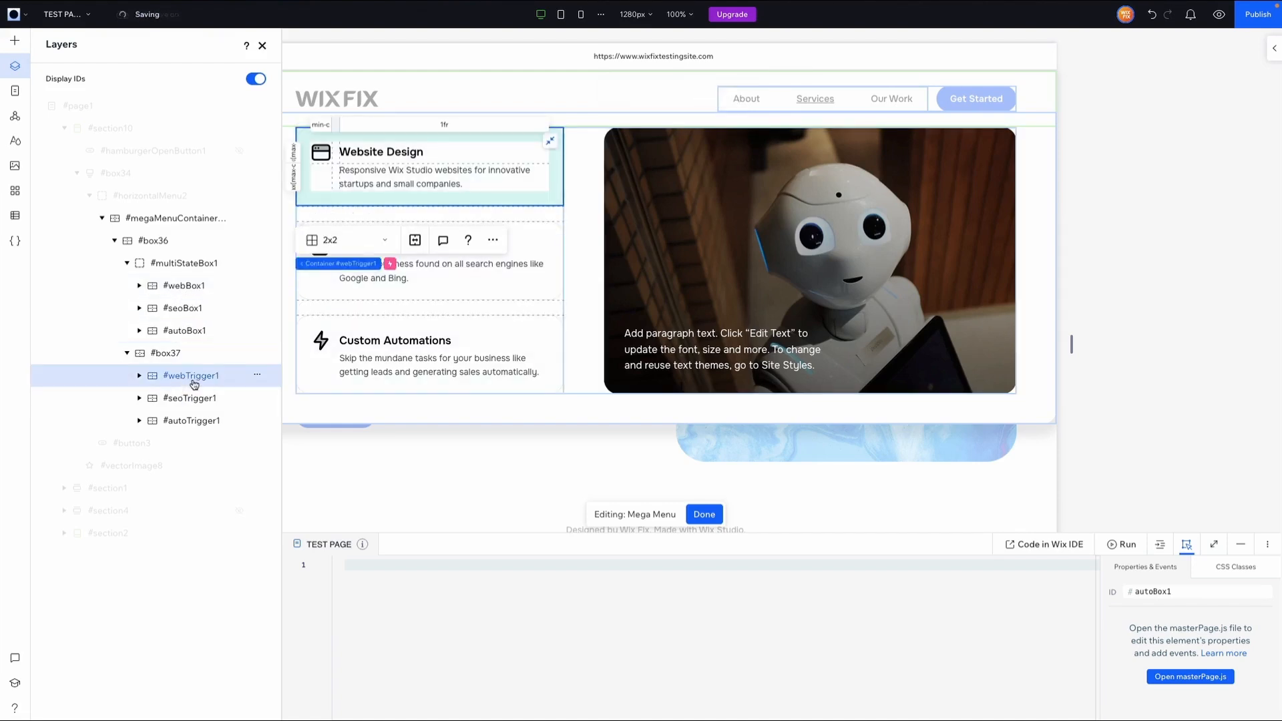
{"action": "left_click", "coordinate": [193, 400]}
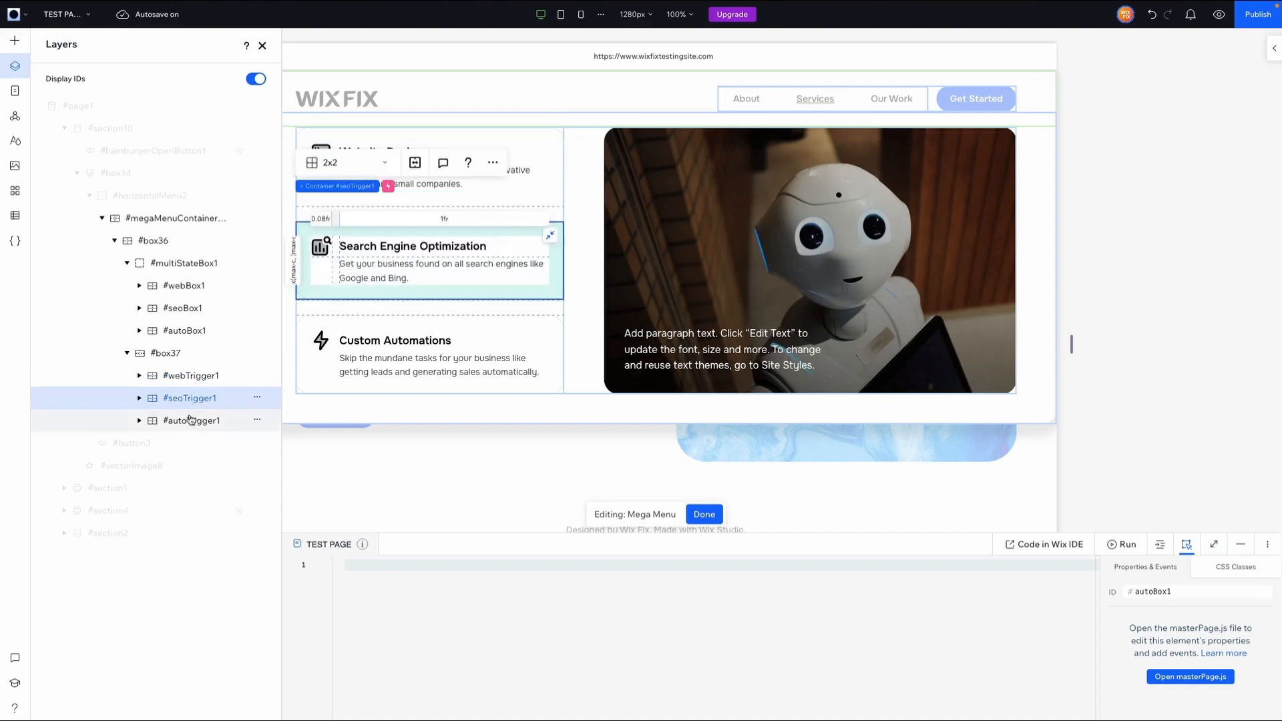
{"action": "left_click", "coordinate": [190, 421]}
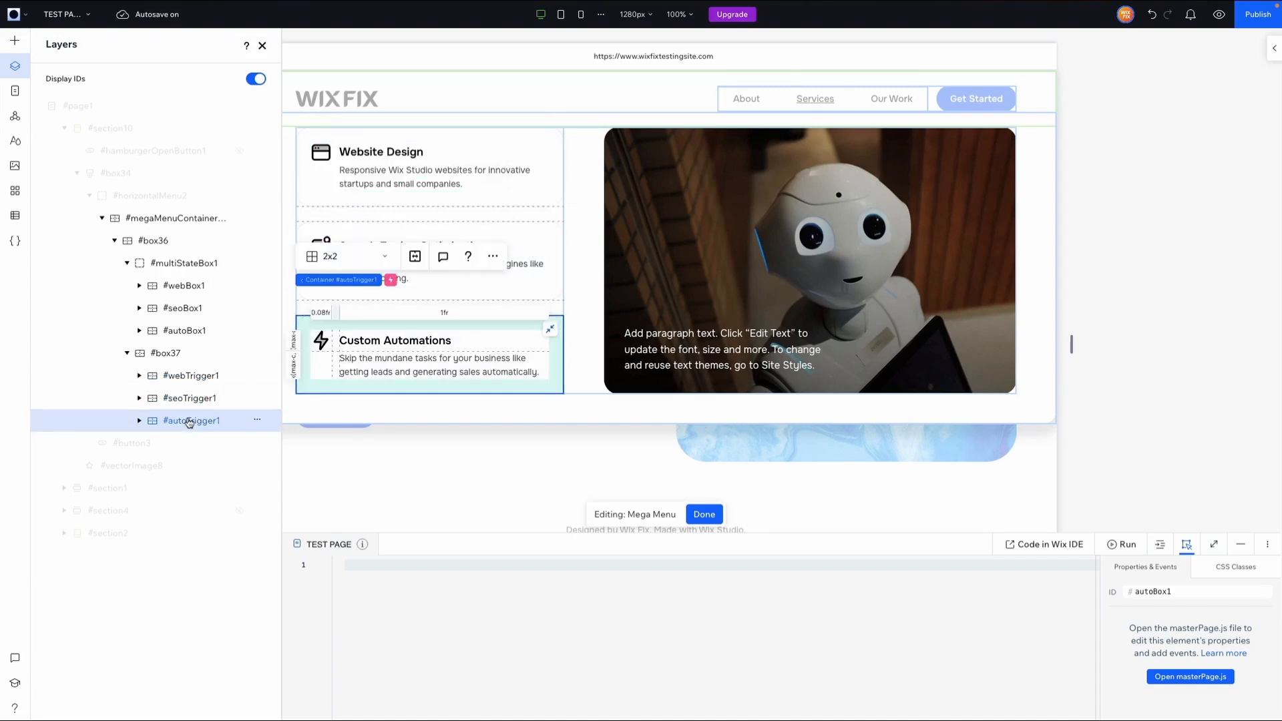
{"action": "mouse_move", "coordinate": [365, 544]}
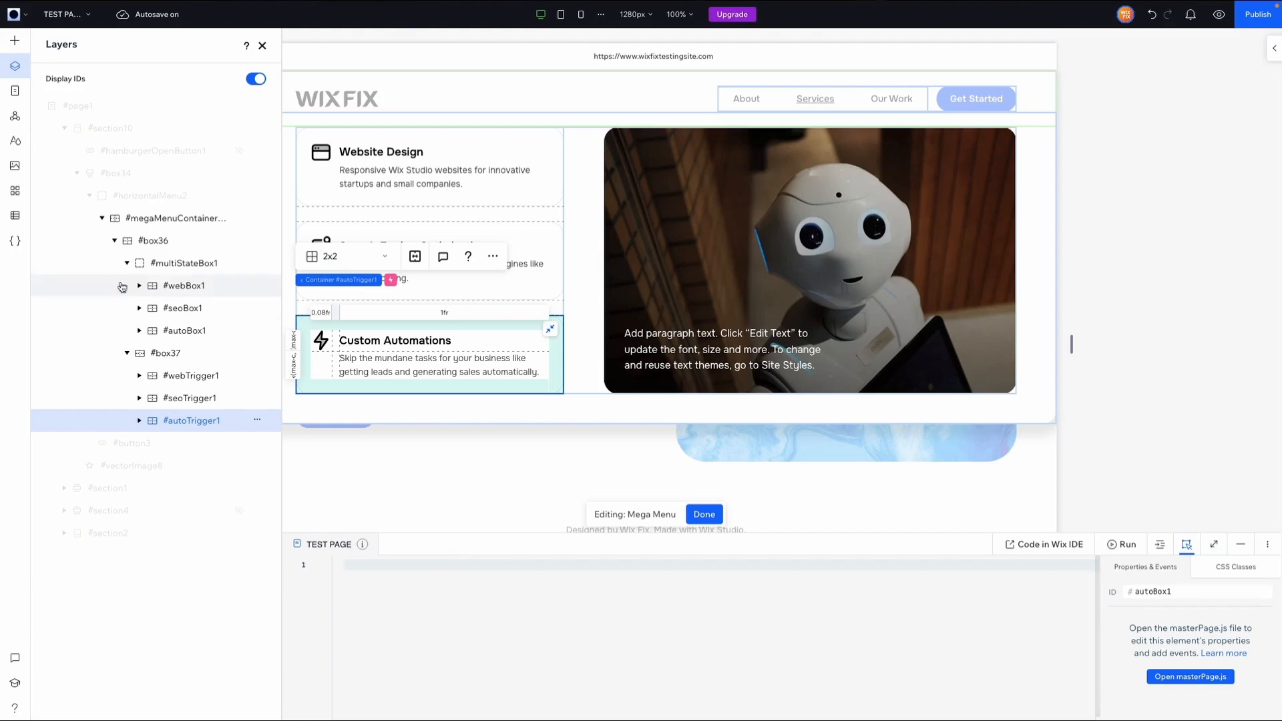
- Open the masterPage.js code and add an onMouseIn event handler named webTrigger1_mouseIn for the webTrigger1 container
{"action": "left_click", "coordinate": [15, 242]}
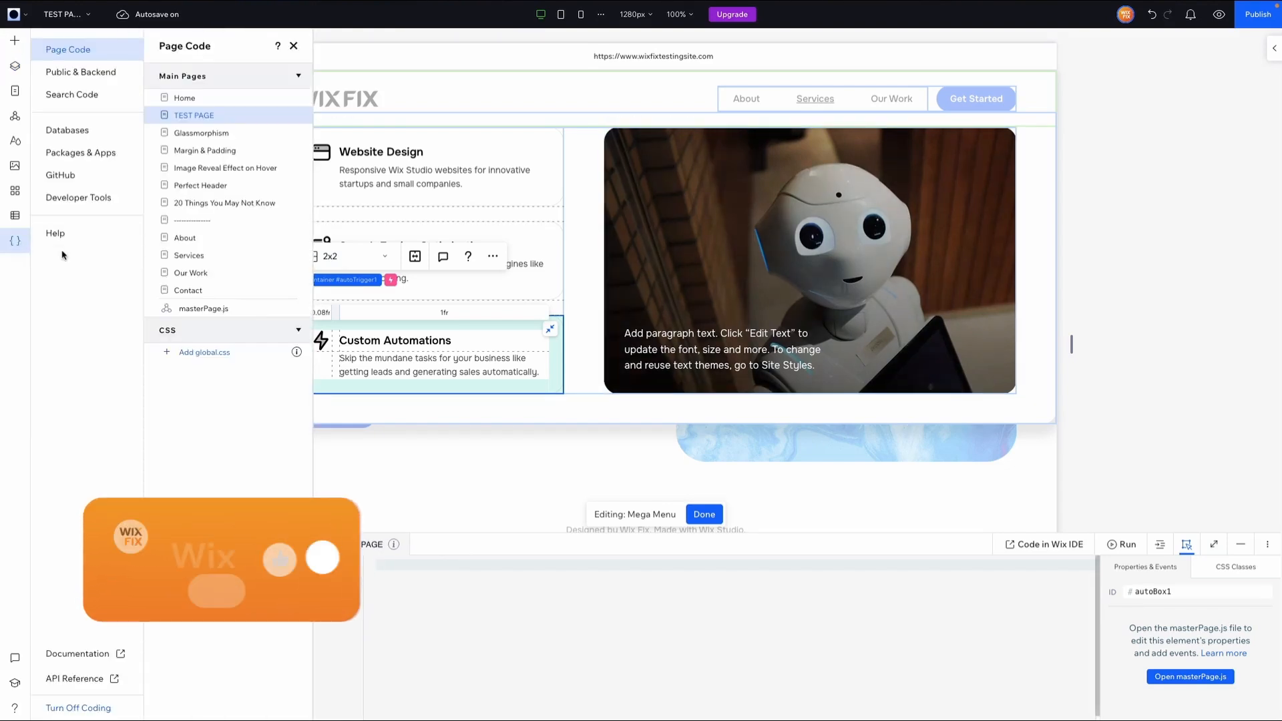
{"action": "left_click", "coordinate": [209, 310]}
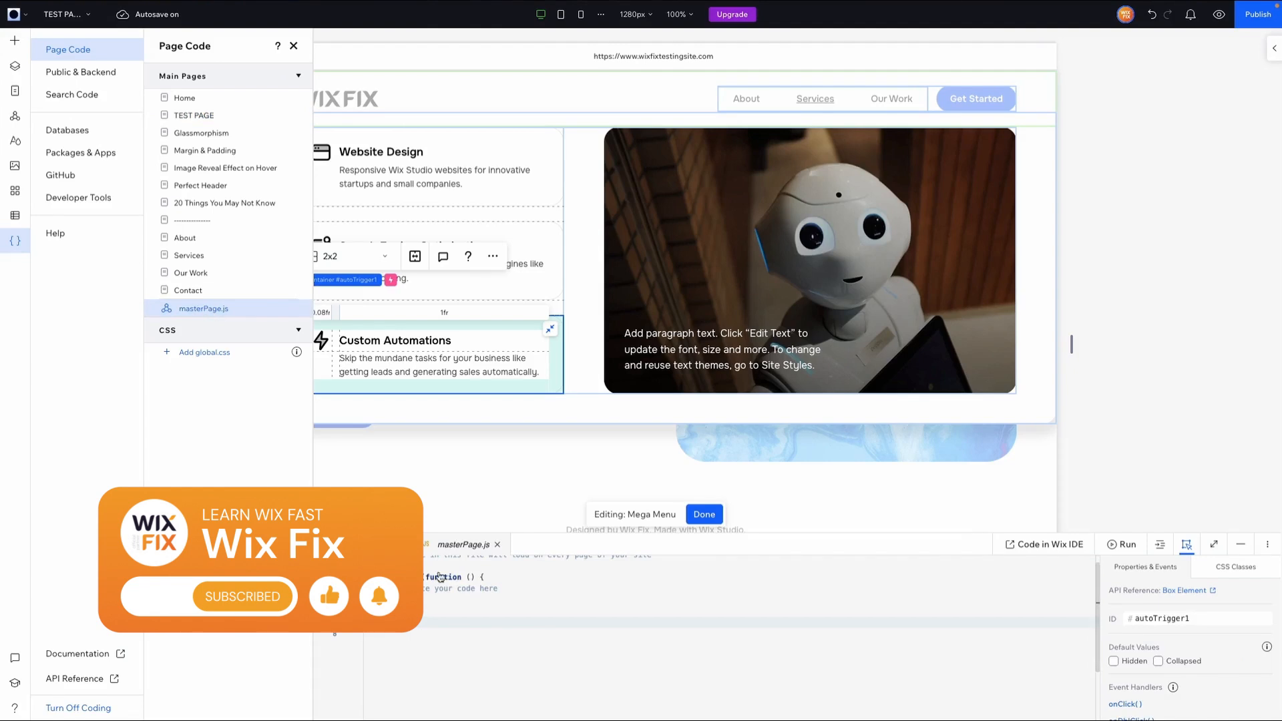
{"action": "left_click", "coordinate": [15, 66]}
{"action": "left_click", "coordinate": [206, 375]}
{"action": "double_click", "coordinate": [209, 376]}
{"action": "left_click", "coordinate": [243, 376]}
{"action": "key", "text": "Return"}
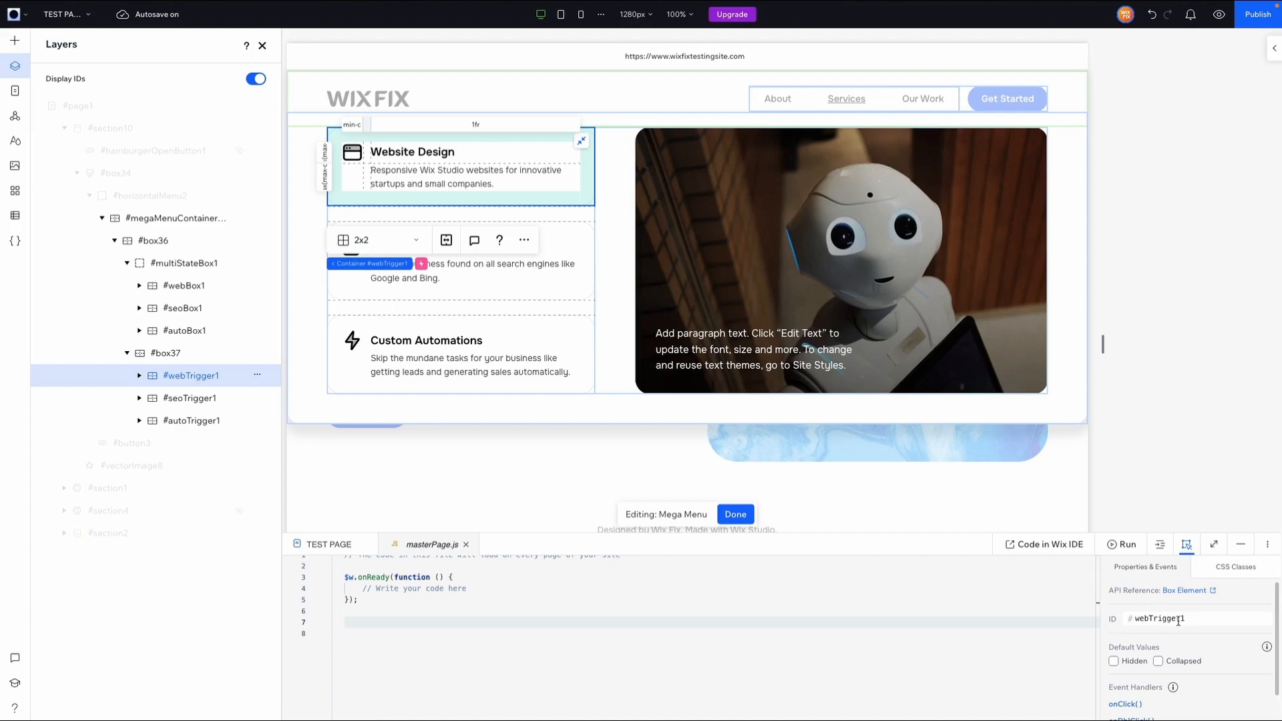
{"action": "scroll", "coordinate": [1136, 635], "scroll_direction": "down", "scroll_amount": 2}
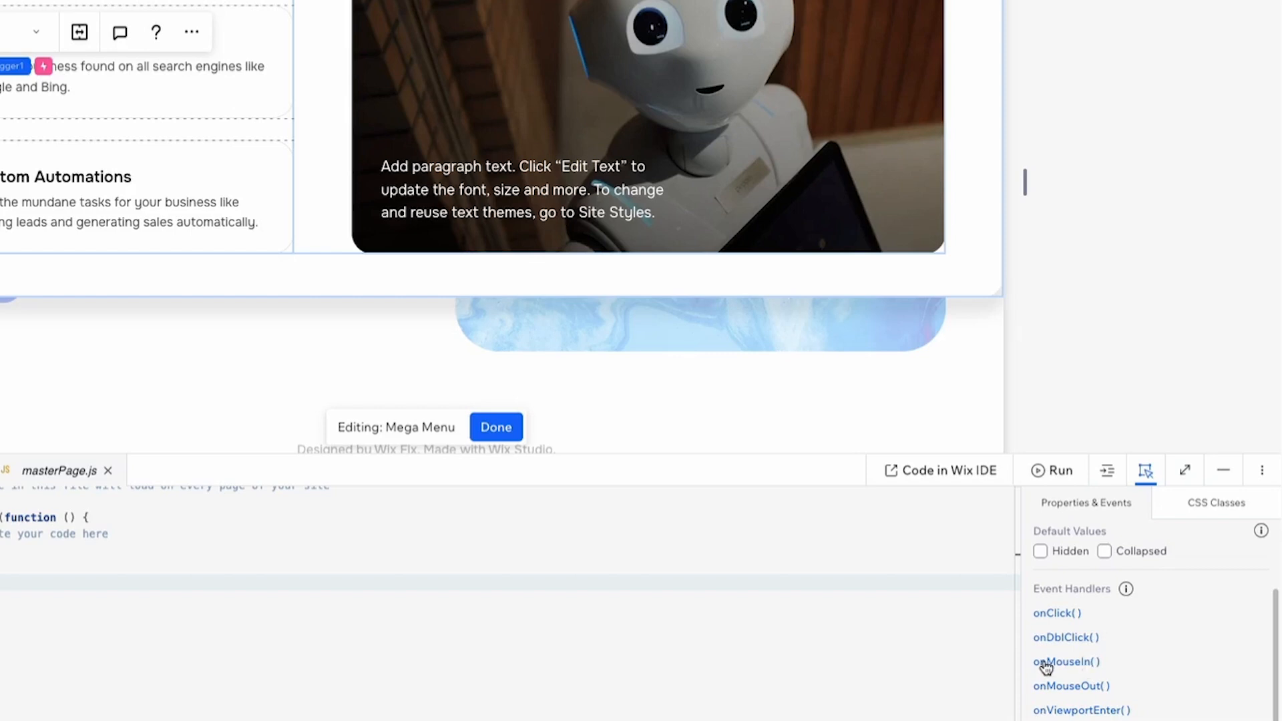
{"action": "left_click", "coordinate": [1089, 663]}
{"action": "scroll", "coordinate": [1206, 694], "scroll_direction": "down", "scroll_amount": 2}
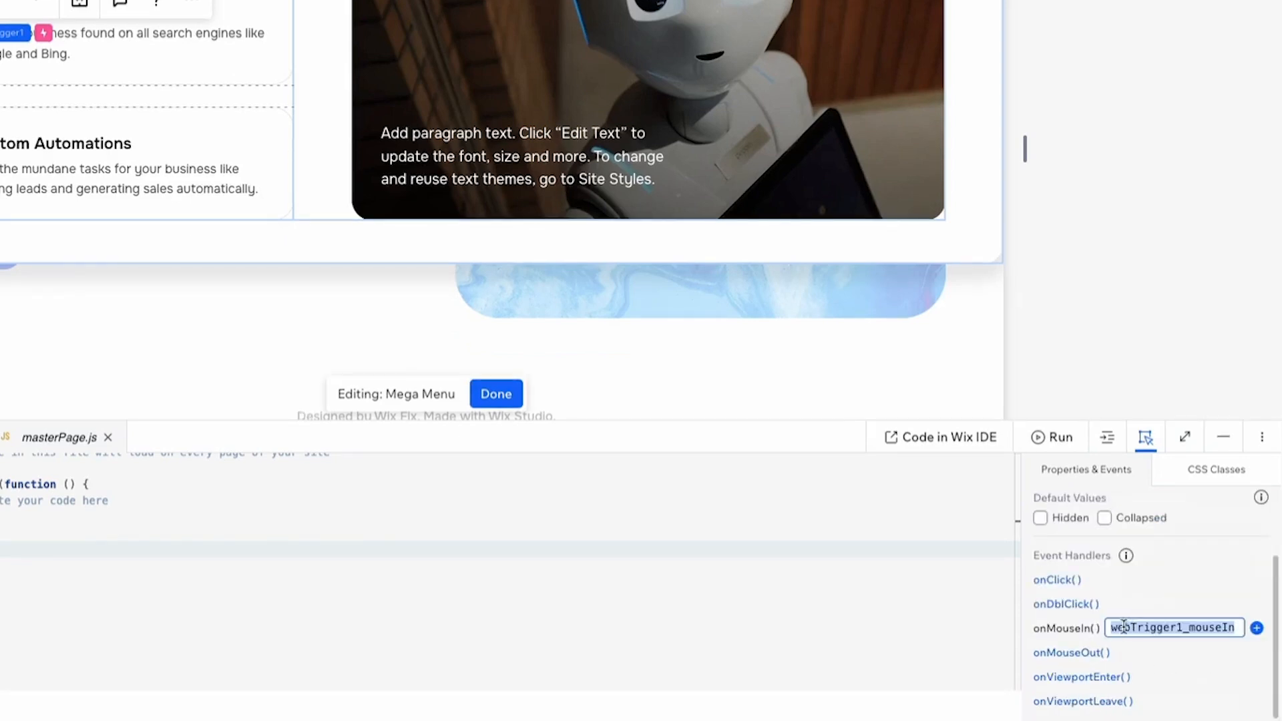
{"action": "left_click", "coordinate": [1257, 629]}
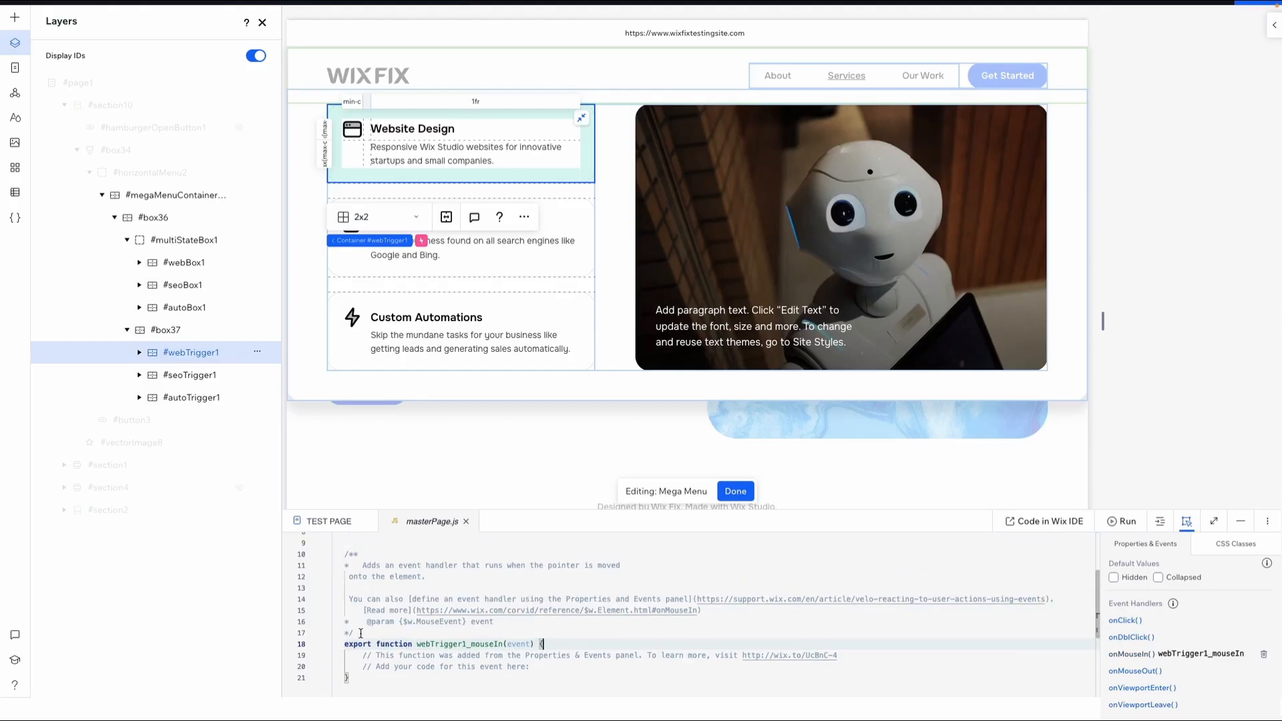
- Remove the generated documentation block above webTrigger1_mouseIn and the placeholder comments inside the function
{"action": "left_click_drag", "start_coordinate": [360, 633], "coordinate": [344, 554]}
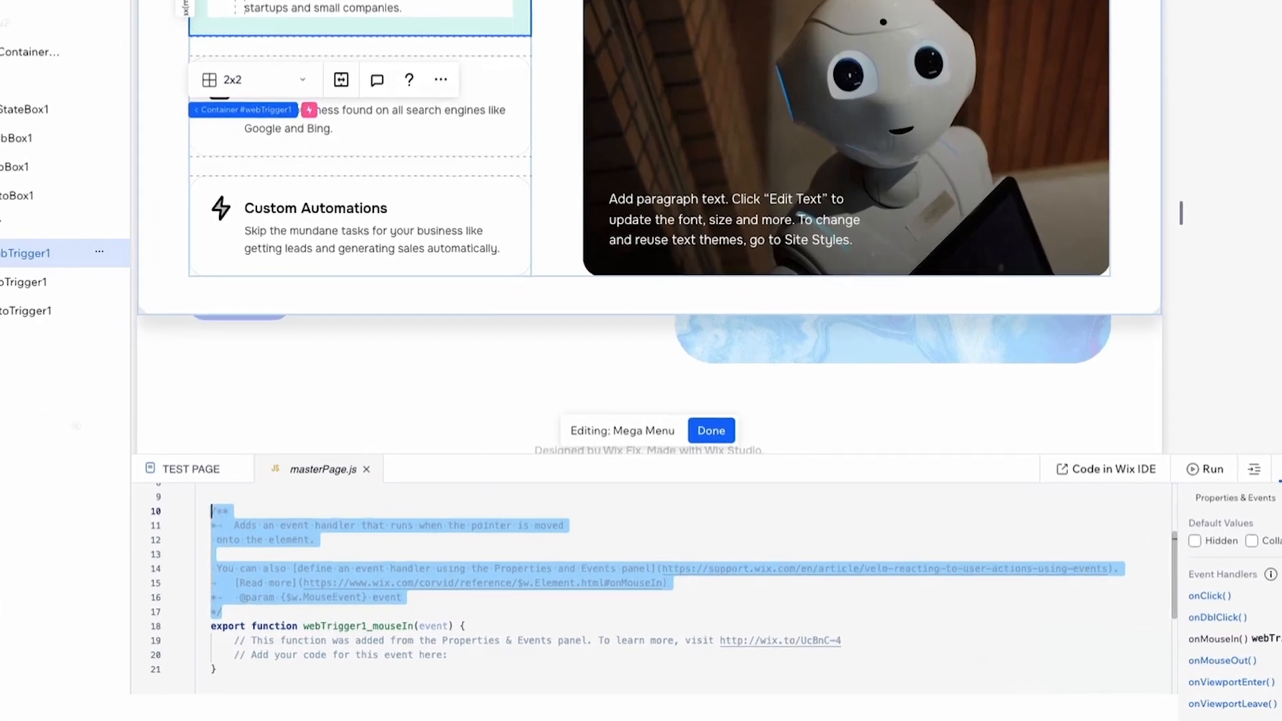
{"action": "key", "text": "BackSpace"}
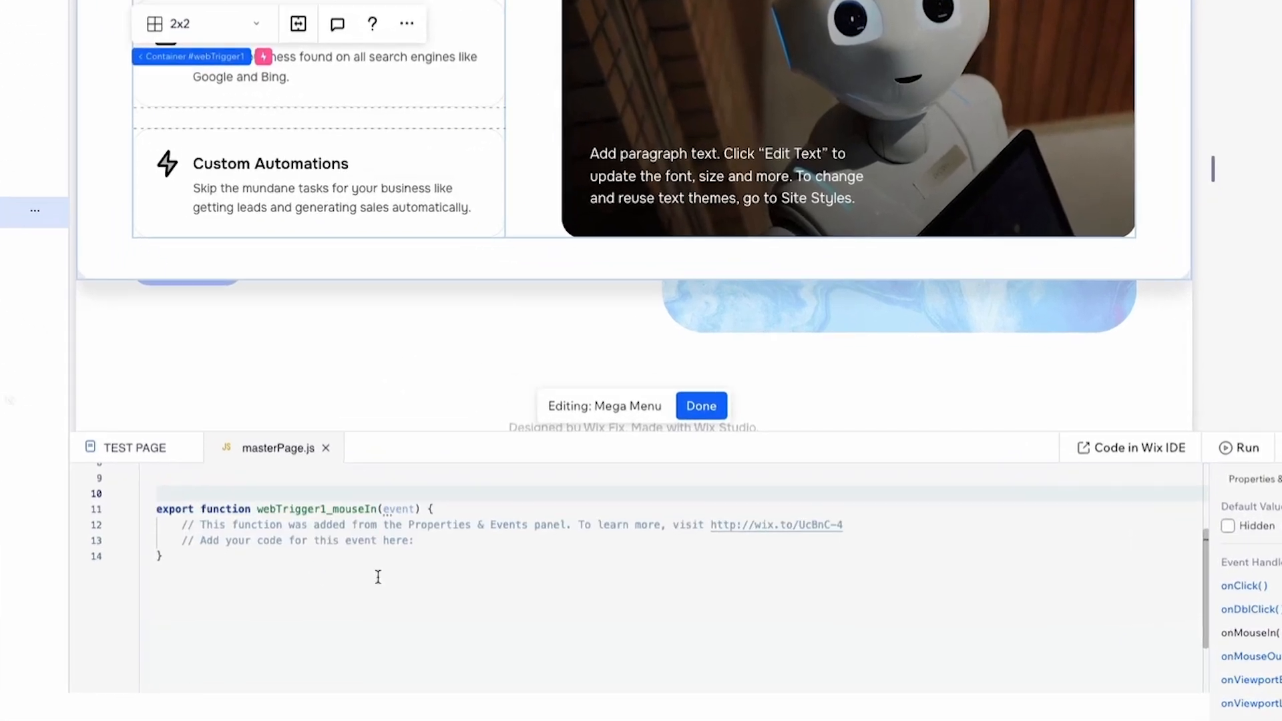
{"action": "left_click_drag", "start_coordinate": [453, 558], "coordinate": [236, 548]}
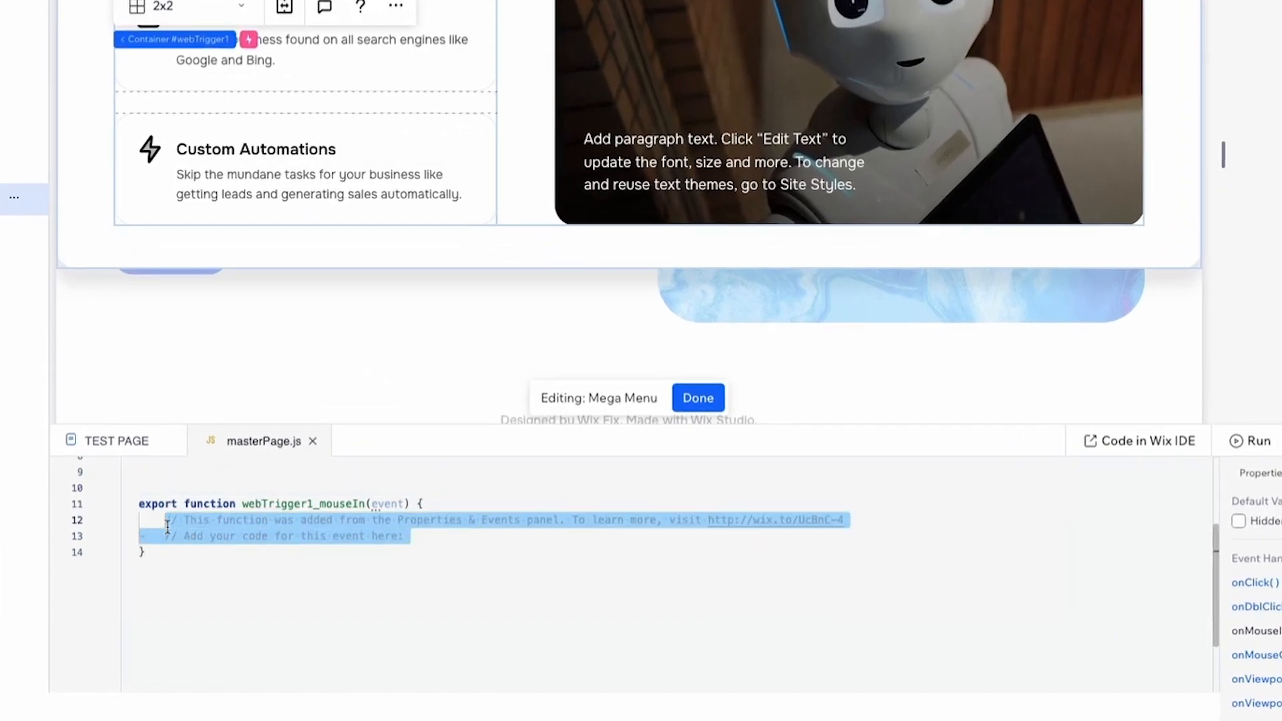
{"action": "key", "text": "BackSpace"}
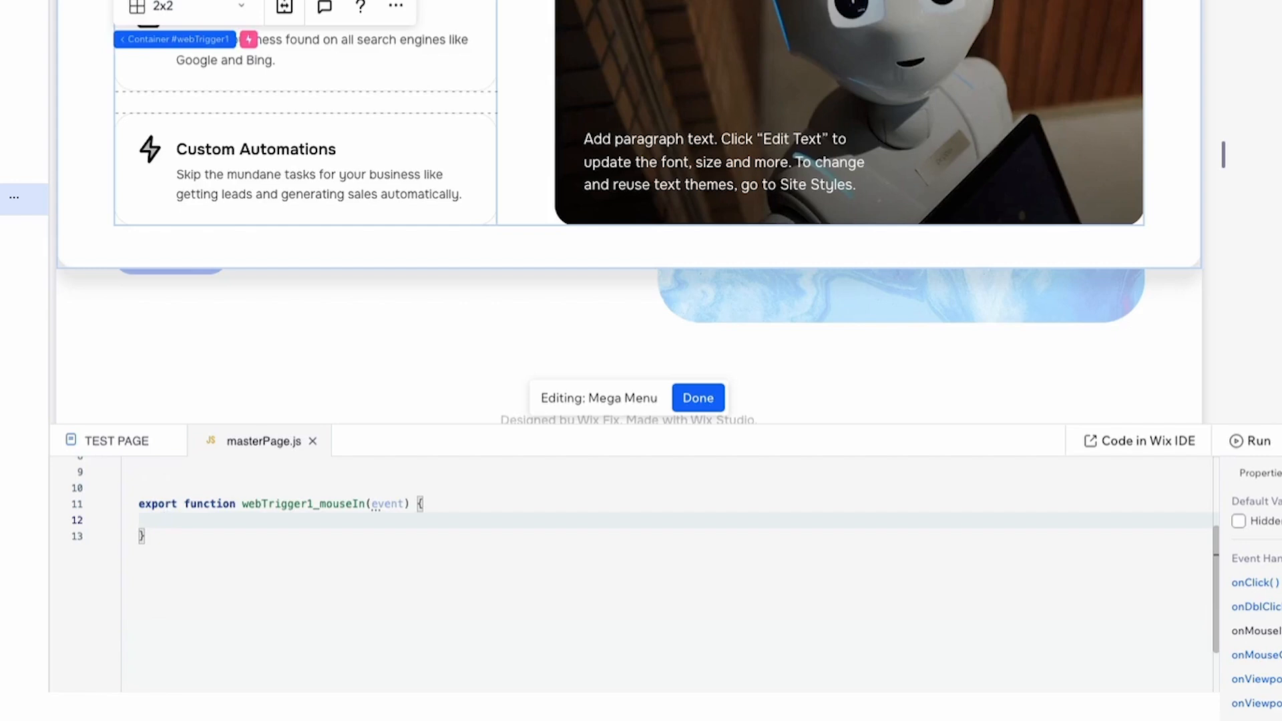
- Write $w('#multiStateBox1').changeState("webBox1") as the body of the webTrigger1_mouseIn function
{"action": "type", "text": "$"}
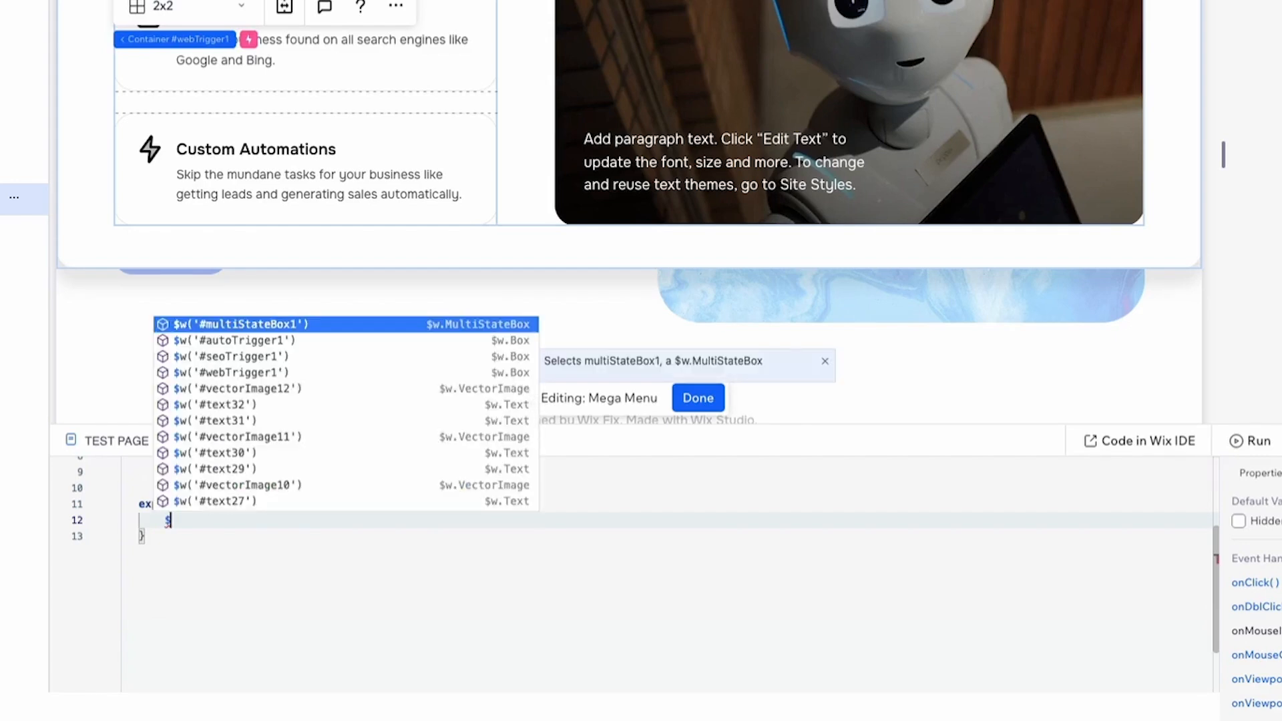
{"action": "key", "text": "Return"}
{"action": "type", "text": "."}
{"action": "key", "text": "Return"}
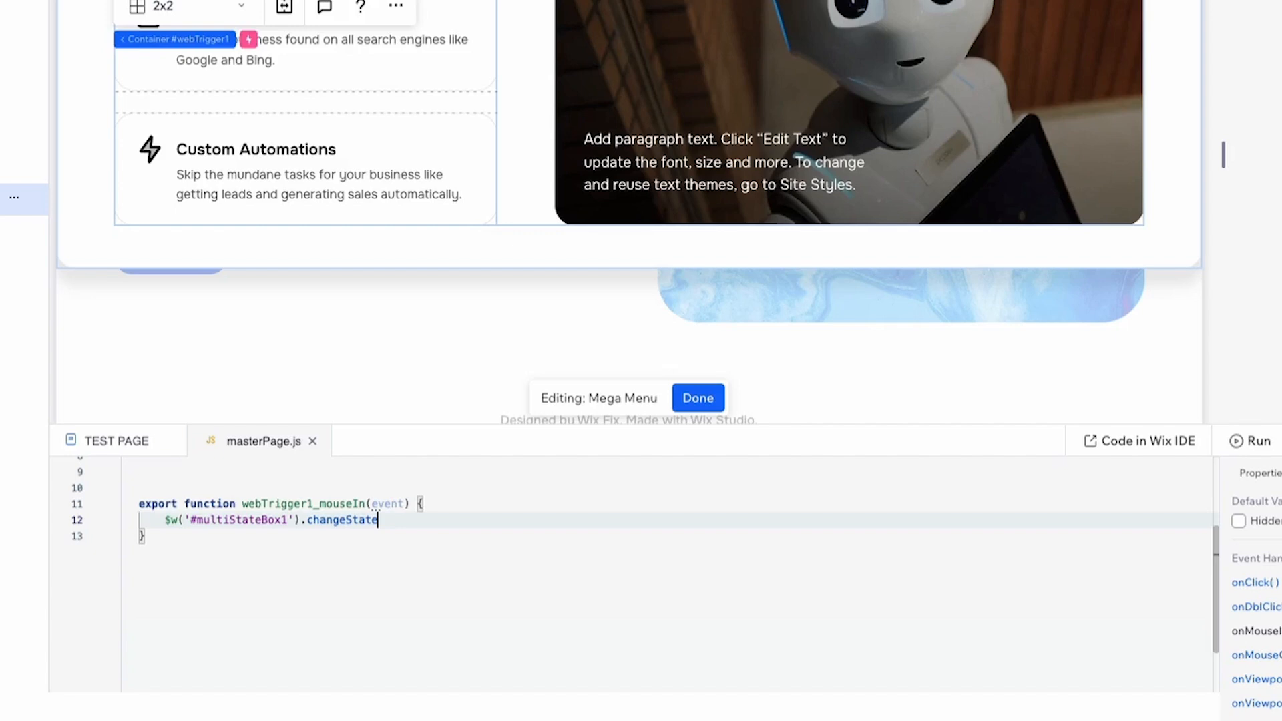
{"action": "type", "text": "(\""}
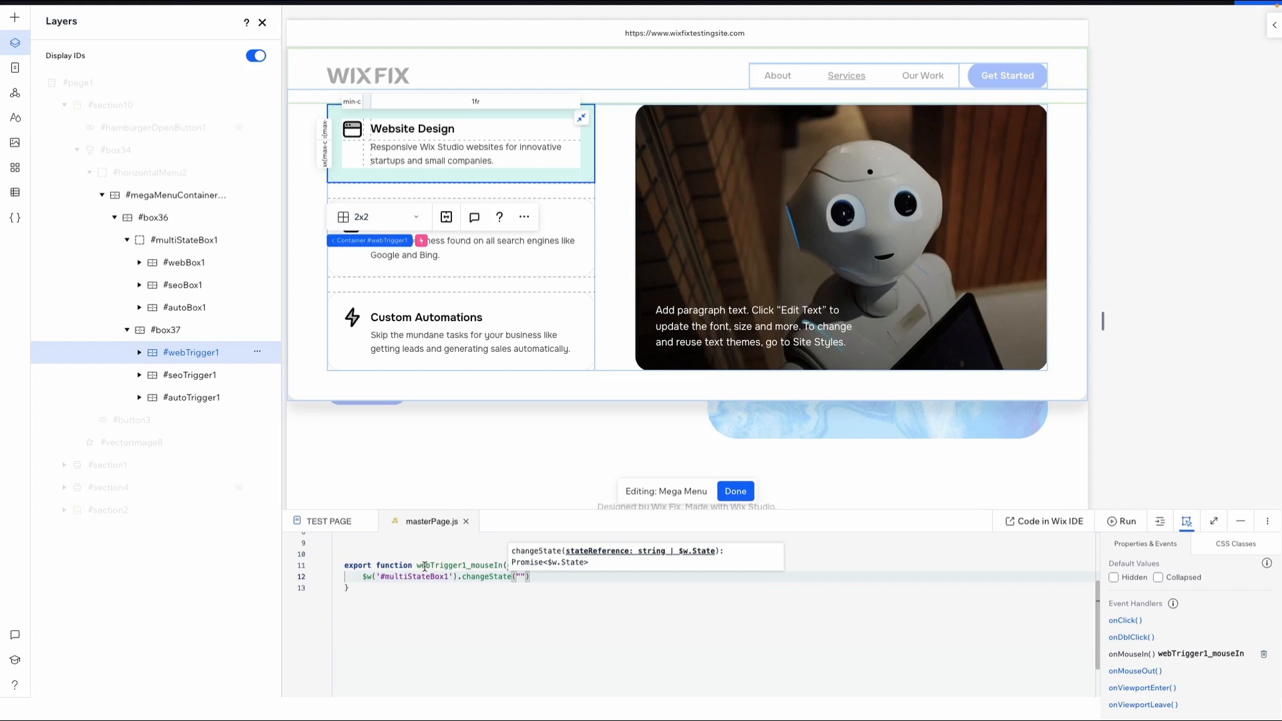
{"action": "left_click", "coordinate": [426, 566]}
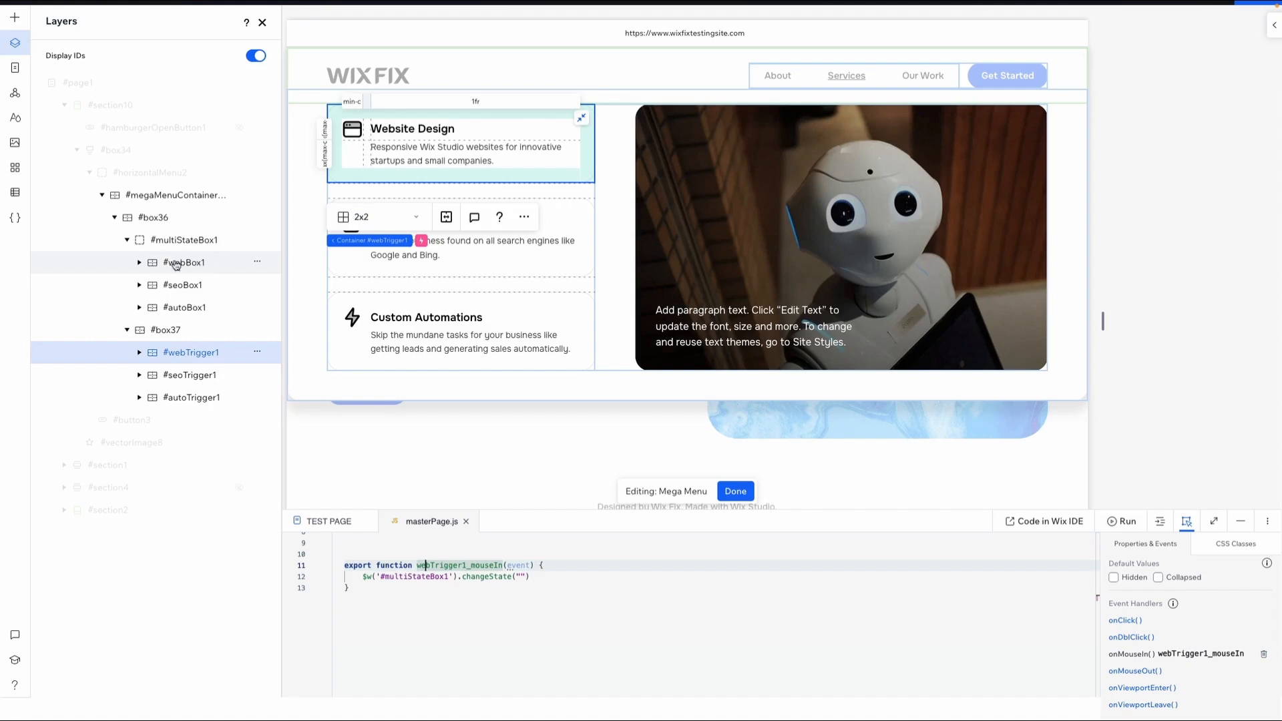
{"action": "left_click", "coordinate": [525, 577]}
{"action": "type", "text": "webBox1"}
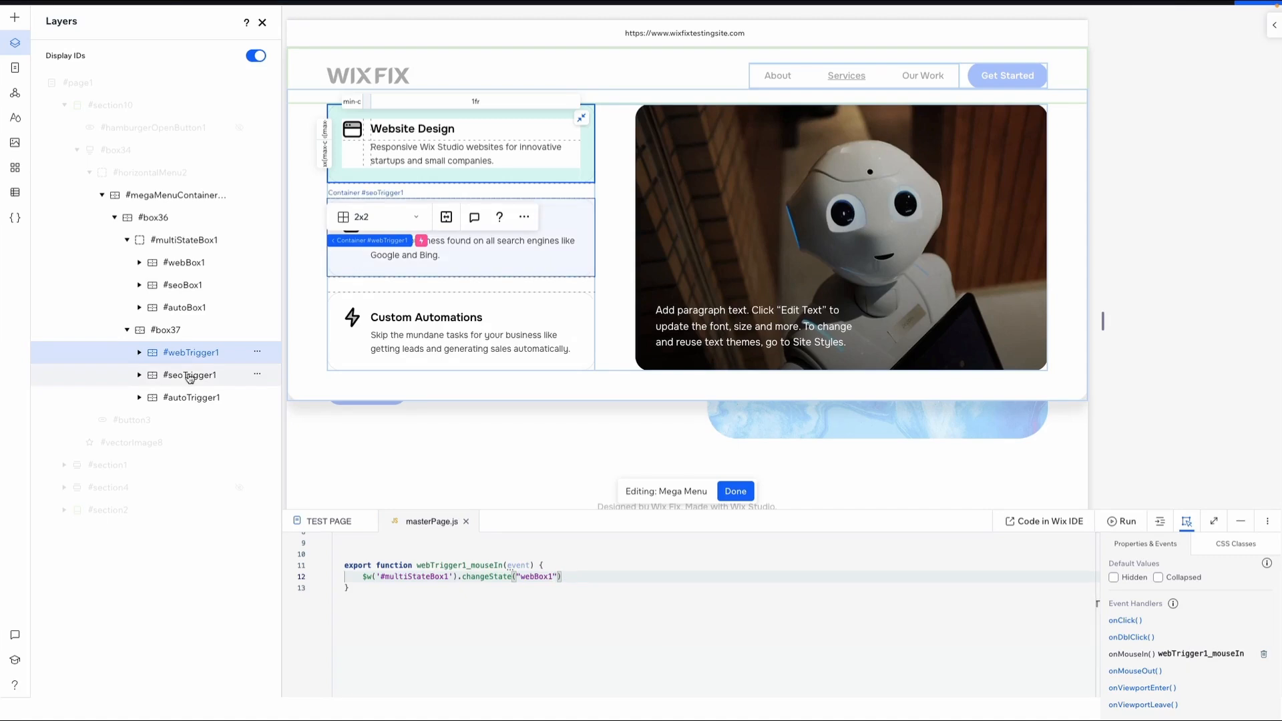
- Add an onMouseIn event handler named seoTrigger1_mouseIn for the seoTrigger1 container and delete the documentation block above it
{"action": "double_click", "coordinate": [190, 376]}
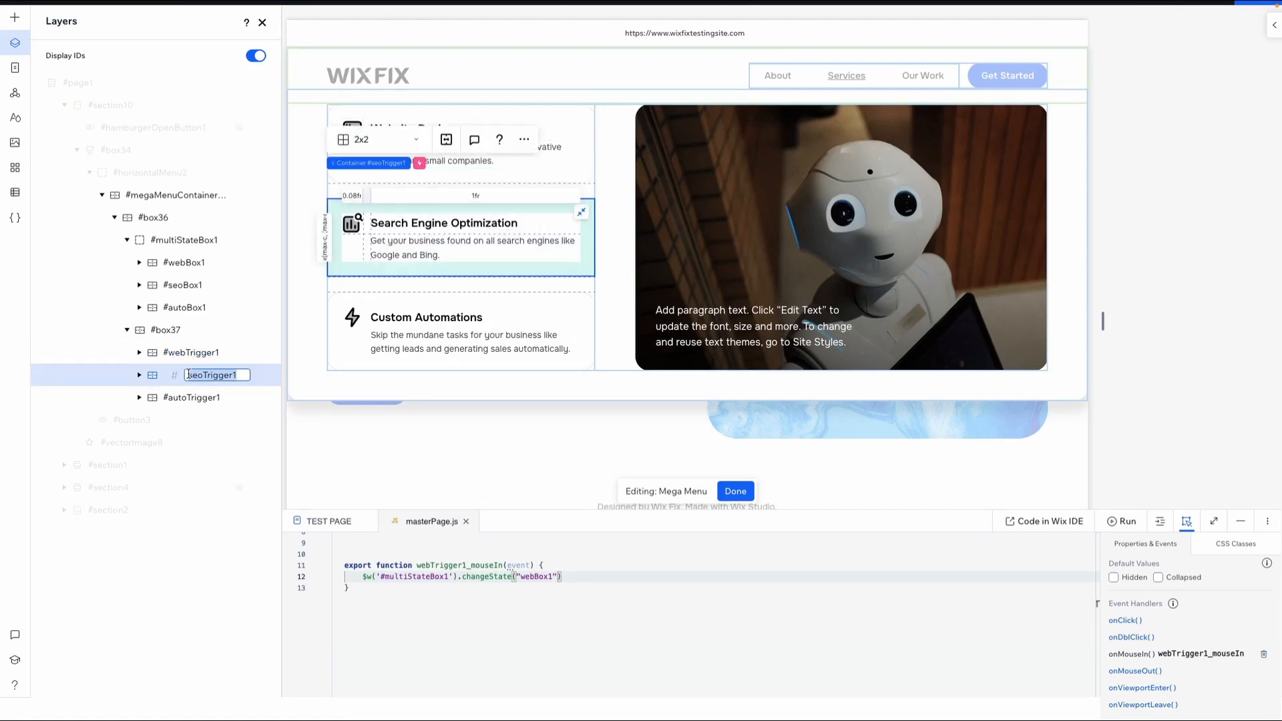
{"action": "key", "text": "Return"}
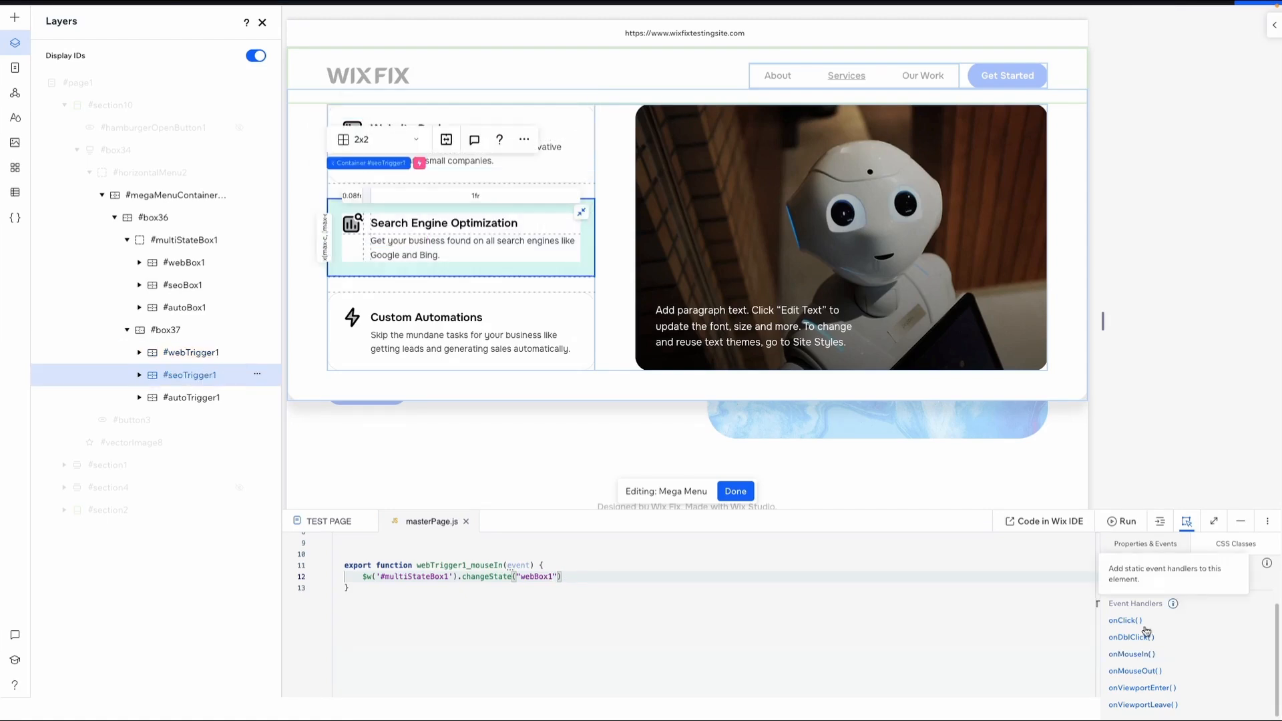
{"action": "left_click", "coordinate": [1126, 659]}
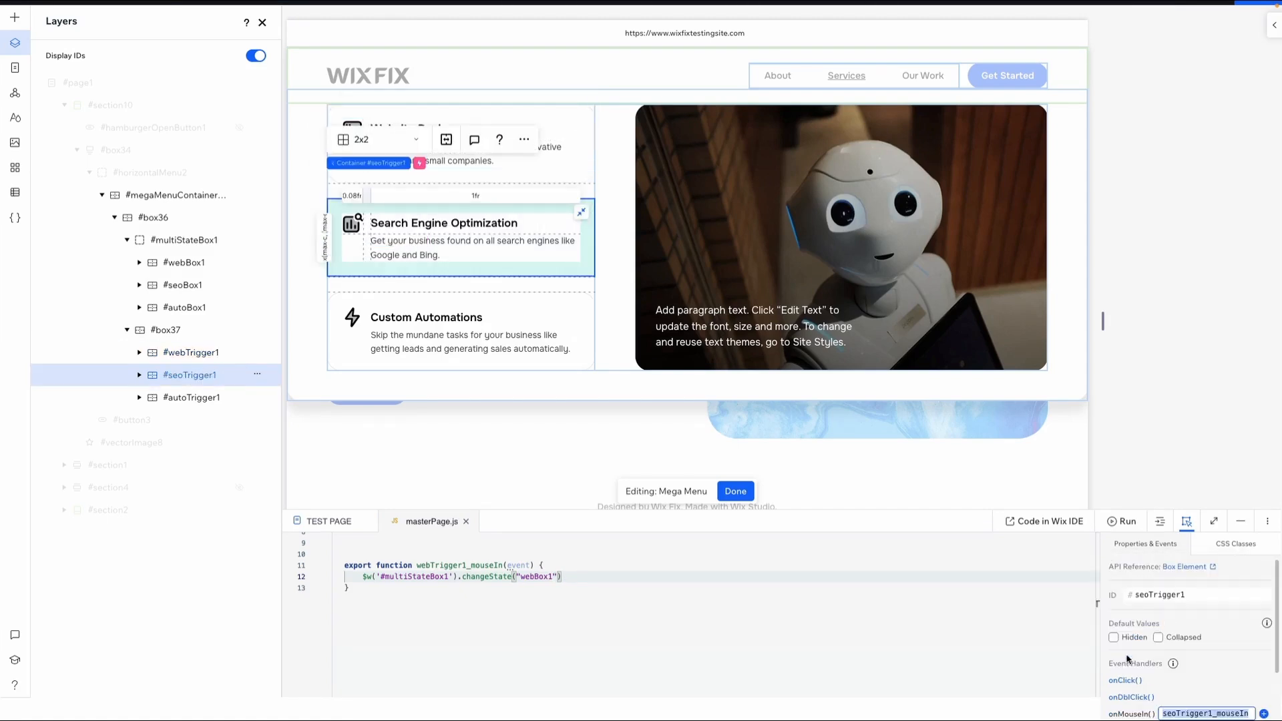
{"action": "scroll", "coordinate": [1260, 704], "scroll_direction": "down", "scroll_amount": 1}
{"action": "left_click", "coordinate": [1263, 679]}
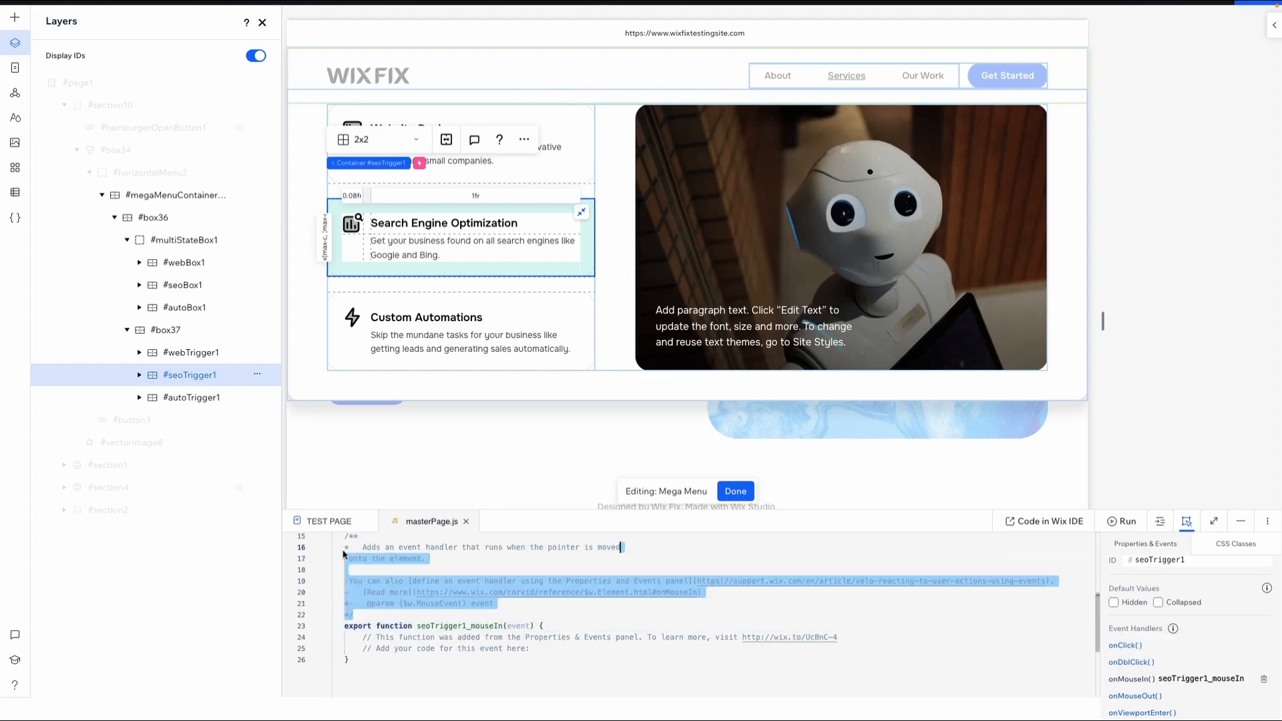
{"action": "key", "text": "BackSpace"}
- Replace the placeholder comments in seoTrigger1_mouseIn with a copy of the changeState line from webTrigger1_mouseIn
{"action": "scroll", "coordinate": [564, 575], "scroll_direction": "up", "scroll_amount": 2}
{"action": "left_click", "coordinate": [568, 571]}
{"action": "key", "text": "shift+Home"}
{"action": "key", "text": "ctrl+c"}
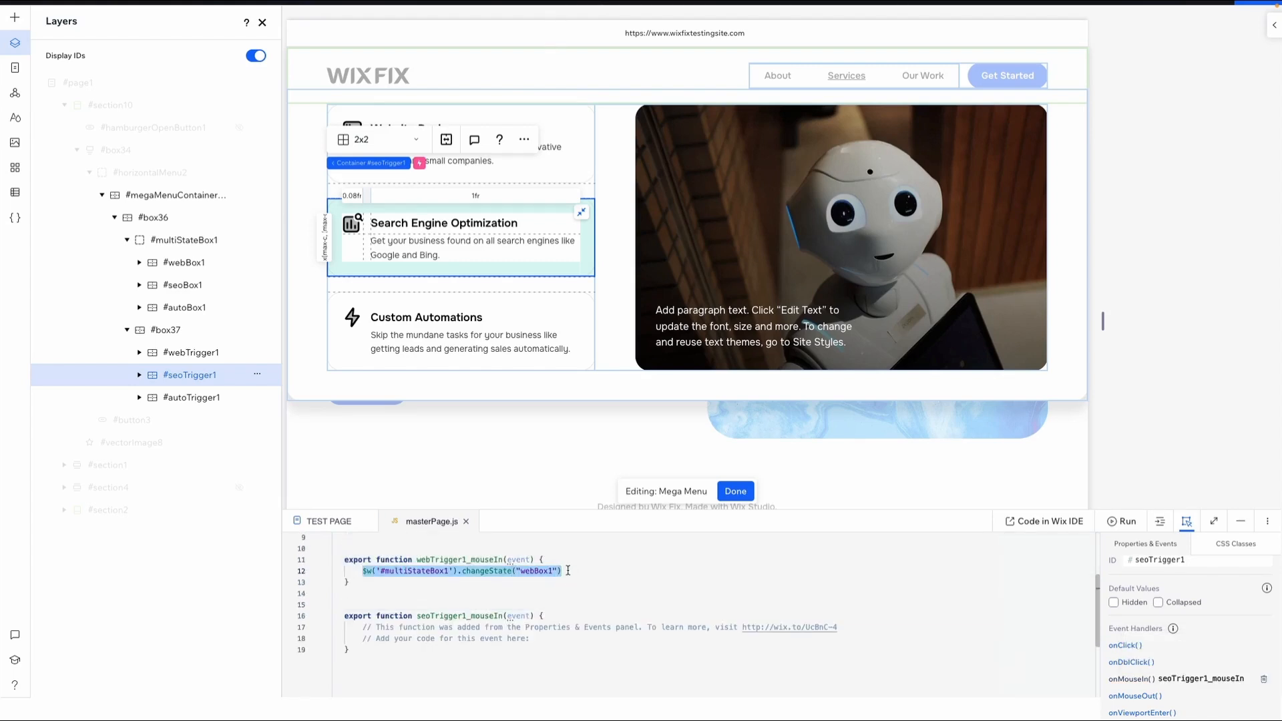
{"action": "left_click_drag", "start_coordinate": [535, 638], "coordinate": [365, 628]}
{"action": "key", "text": "ctrl+v"}
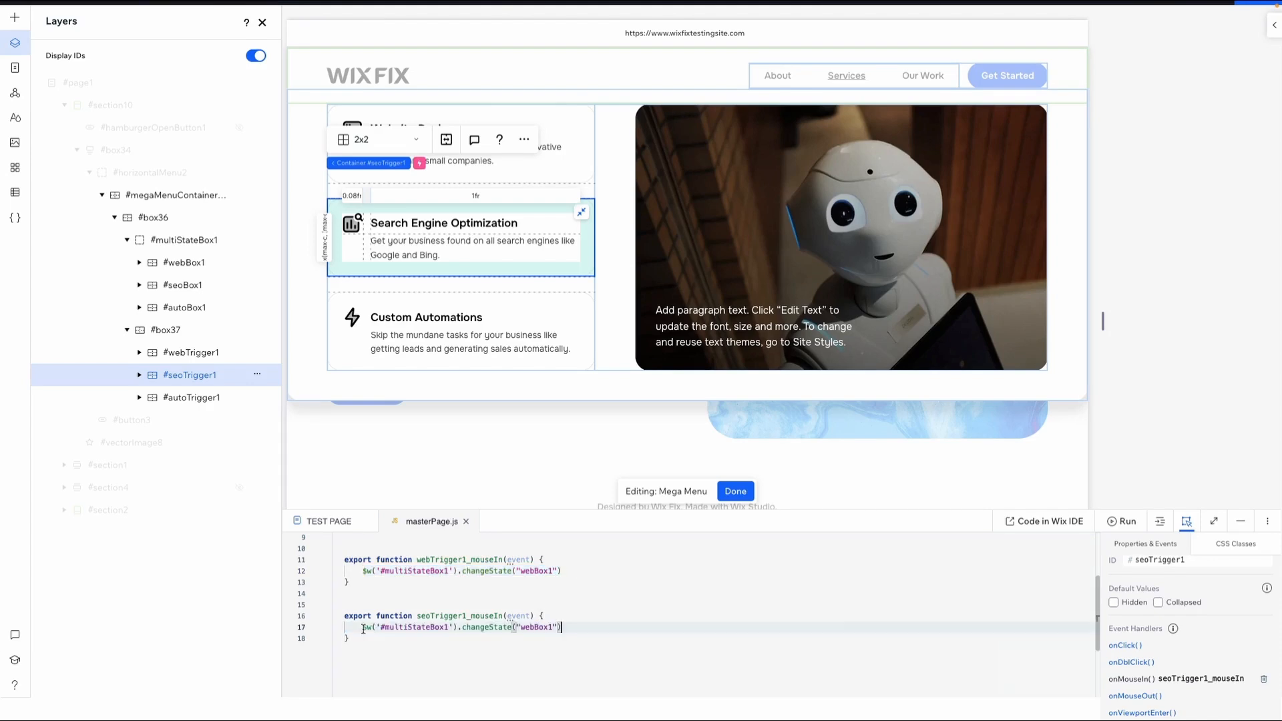
- Copy the changeState line of webTrigger1_mouseIn for reuse and change the state name in seoTrigger1_mouseIn to seoBox1
{"action": "left_click_drag", "start_coordinate": [366, 591], "coordinate": [345, 560]}
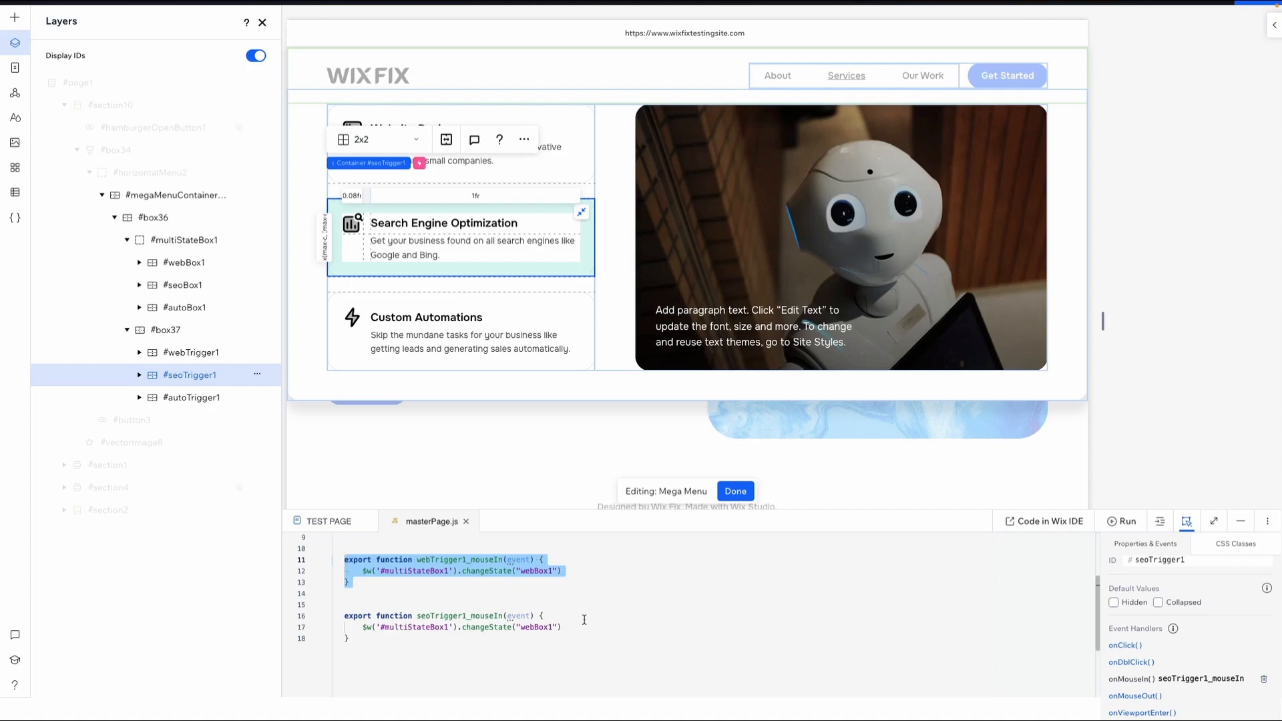
{"action": "left_click", "coordinate": [567, 576]}
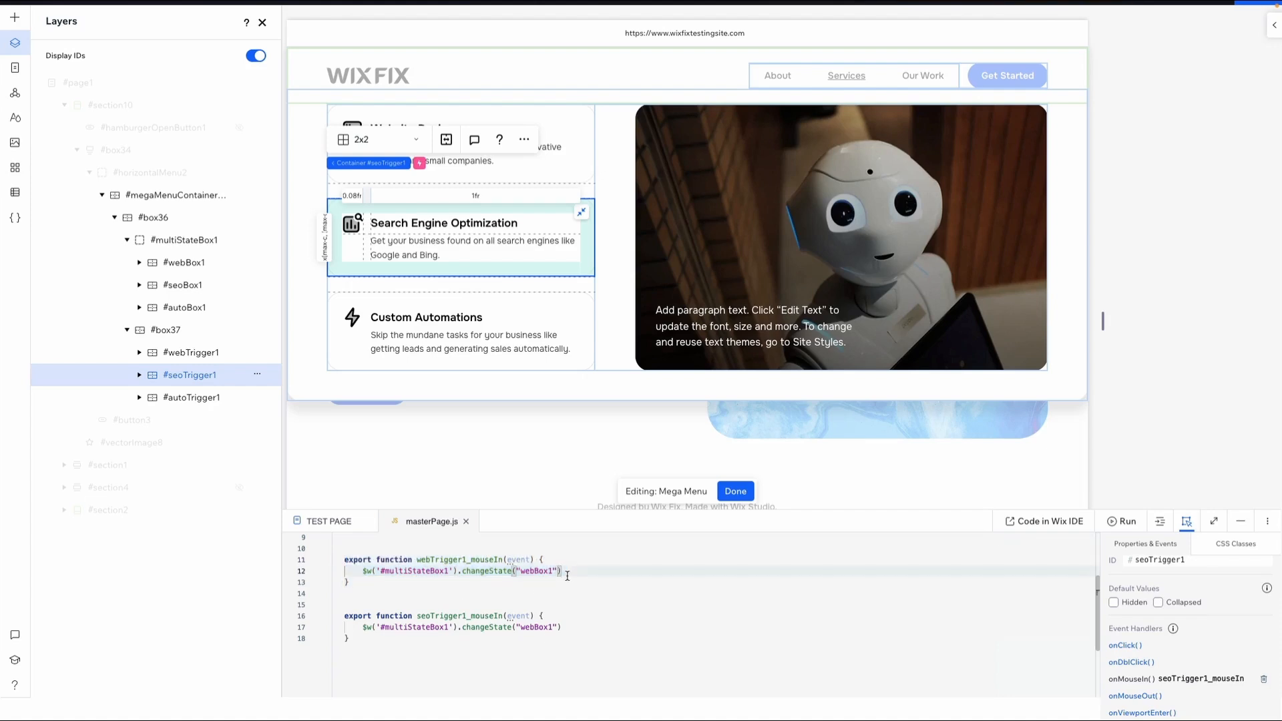
{"action": "key", "text": "shift+Home"}
{"action": "key", "text": "super+c"}
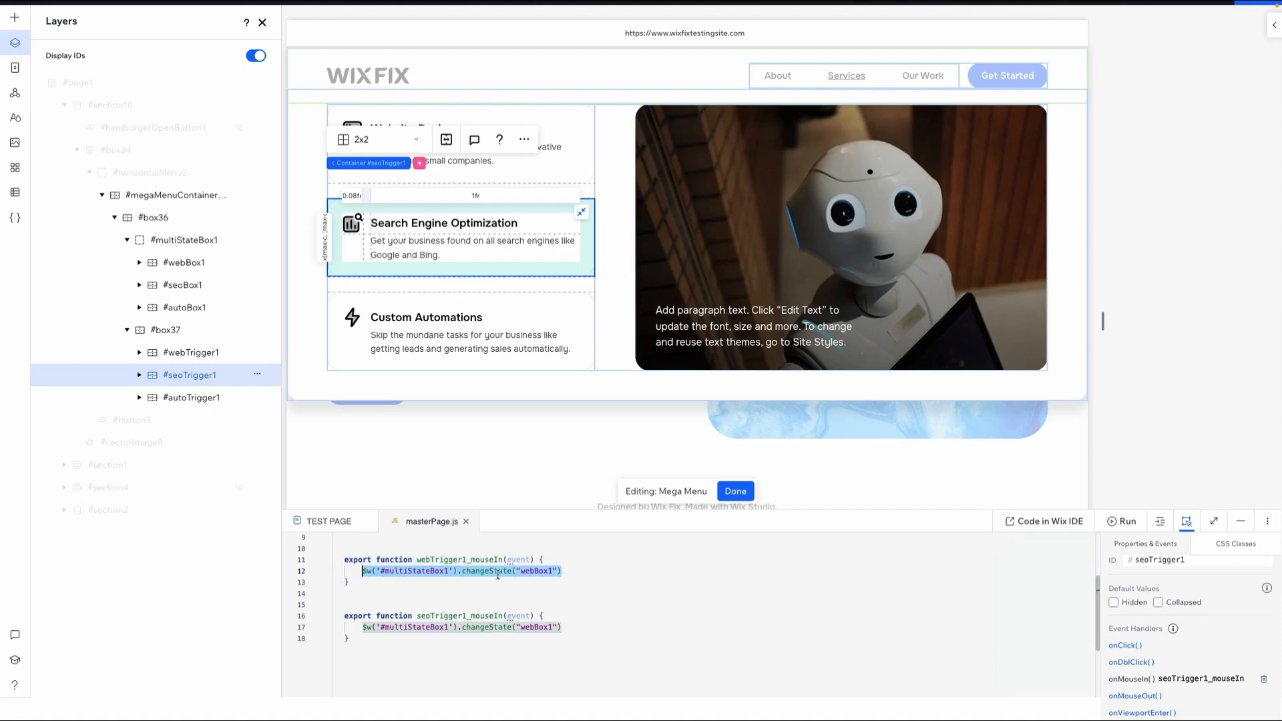
{"action": "left_click", "coordinate": [533, 628]}
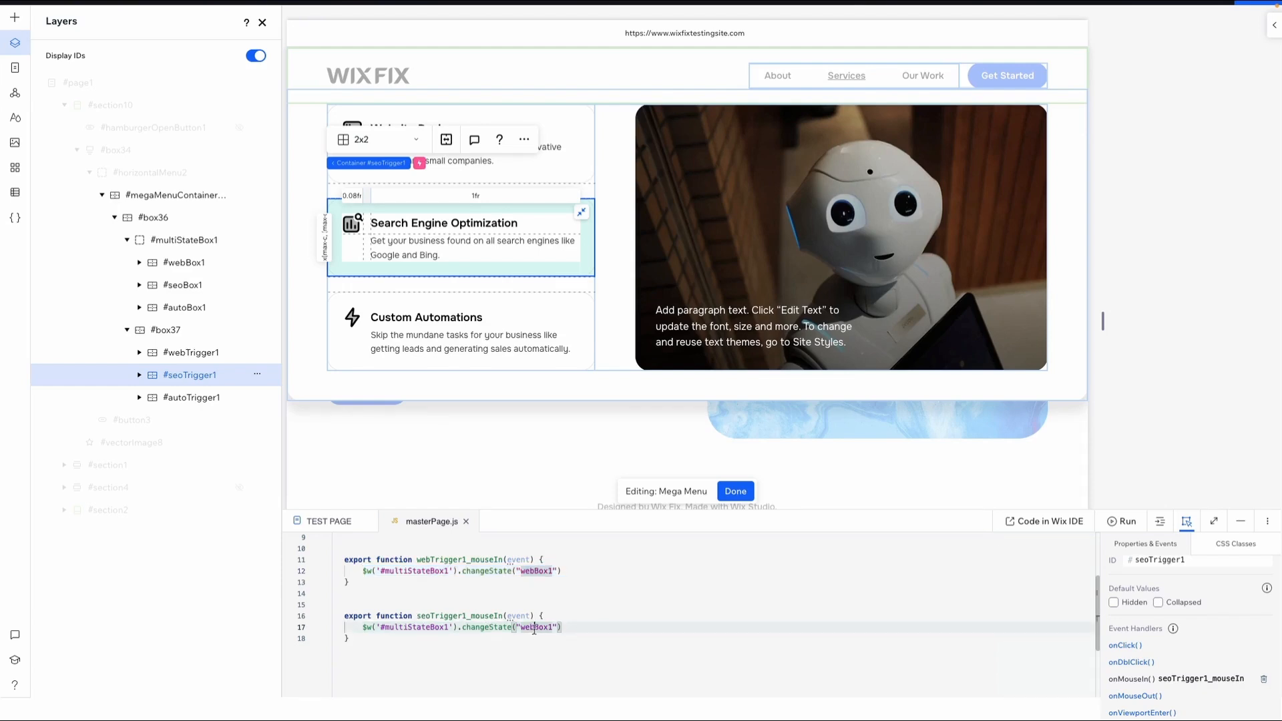
{"action": "key", "text": "BackSpace"}
{"action": "key", "text": "BackSpace"}
{"action": "key", "text": "BackSpace"}
{"action": "type", "text": "seo"}
- Add an onMouseIn event handler named autoTrigger1_mouseIn for the autoTrigger1 container and delete the documentation block above it
{"action": "left_click", "coordinate": [208, 397]}
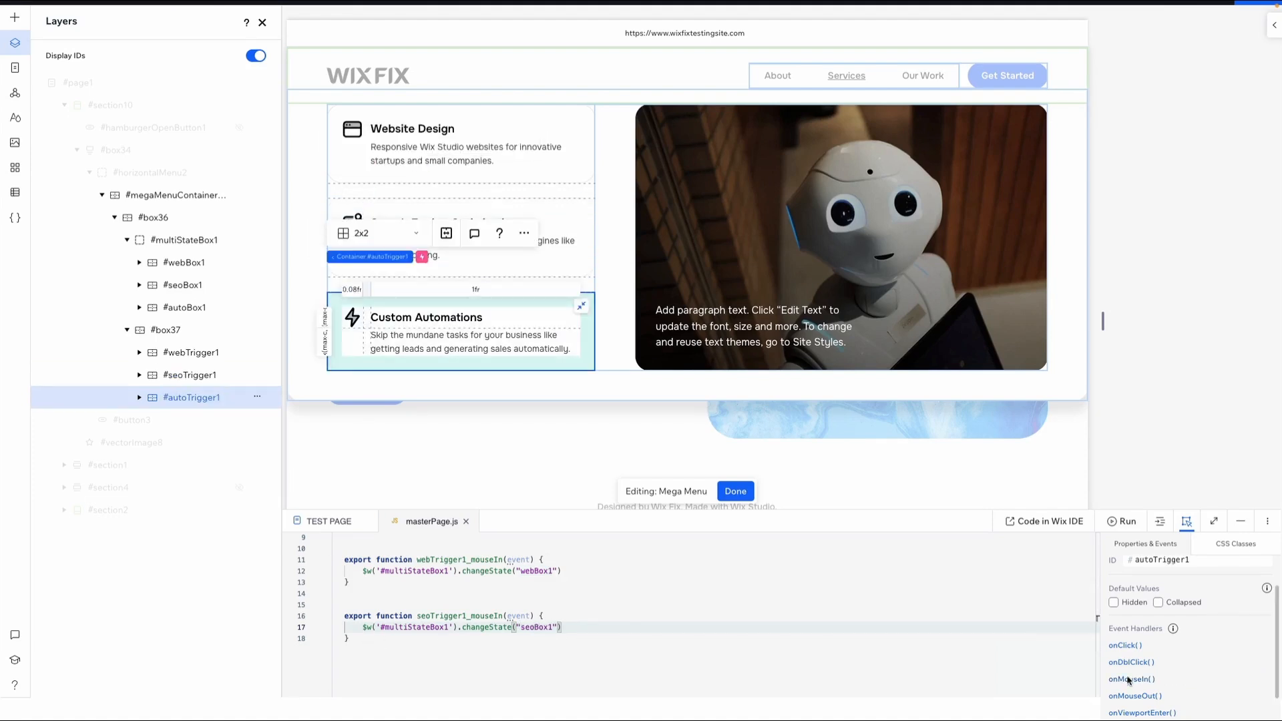
{"action": "left_click", "coordinate": [1129, 680]}
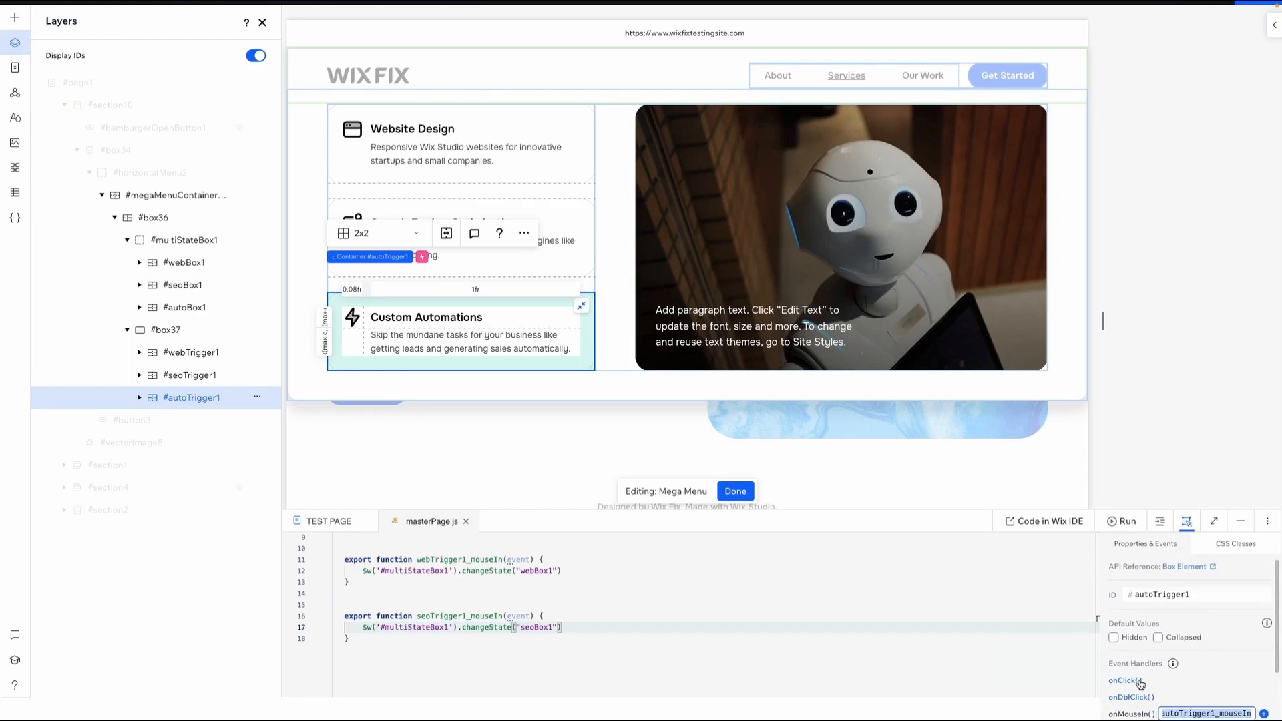
{"action": "left_click", "coordinate": [1264, 714]}
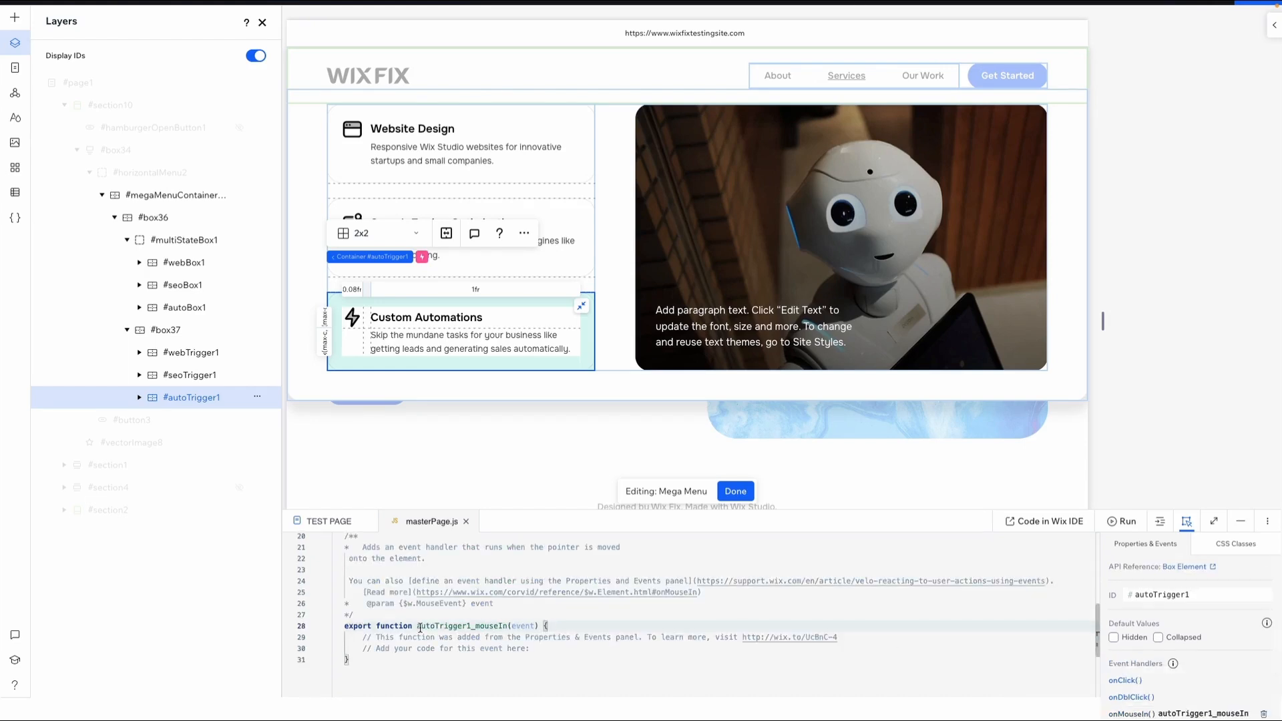
{"action": "left_click_drag", "start_coordinate": [360, 617], "coordinate": [348, 537]}
{"action": "key", "text": "BackSpace"}
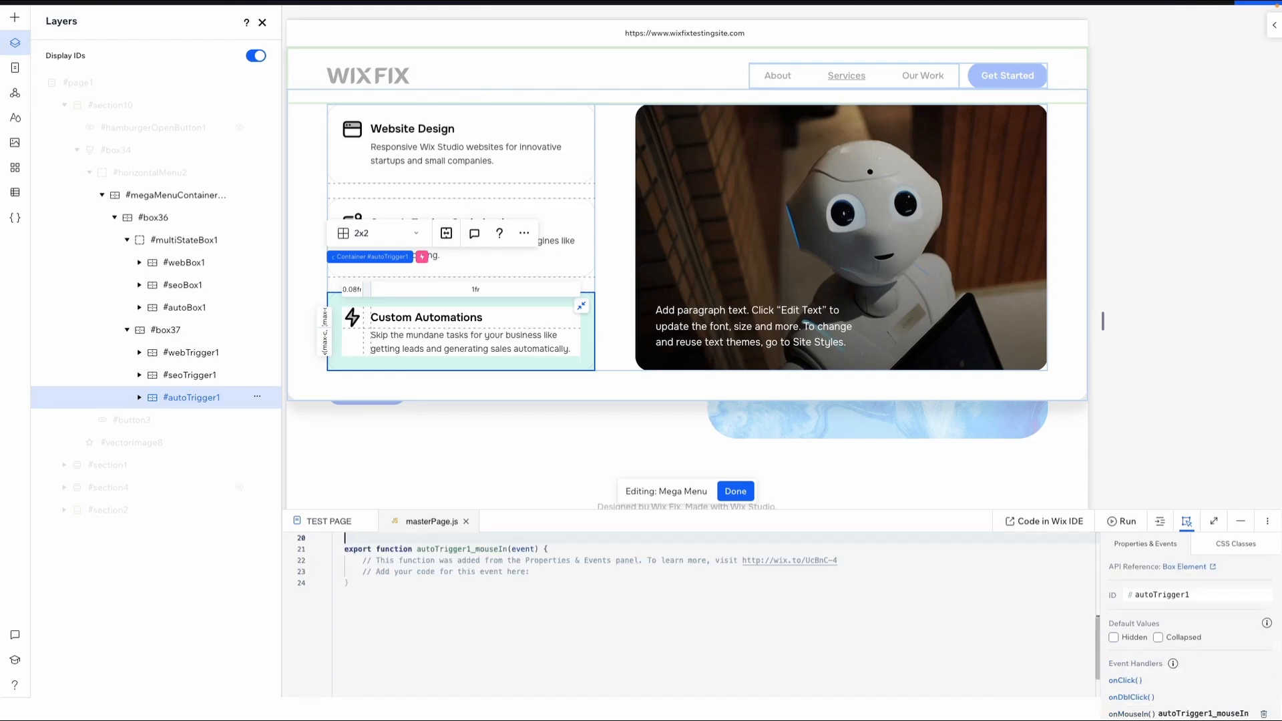
- Replace the placeholder comments in autoTrigger1_mouseIn with the copied changeState line and set its state name to autoBox1
{"action": "scroll", "coordinate": [428, 584], "scroll_direction": "up", "scroll_amount": 2}
{"action": "scroll", "coordinate": [430, 584], "scroll_direction": "down", "scroll_amount": 1}
{"action": "left_click_drag", "start_coordinate": [530, 628], "coordinate": [362, 617]}
{"action": "key", "text": "super+v"}
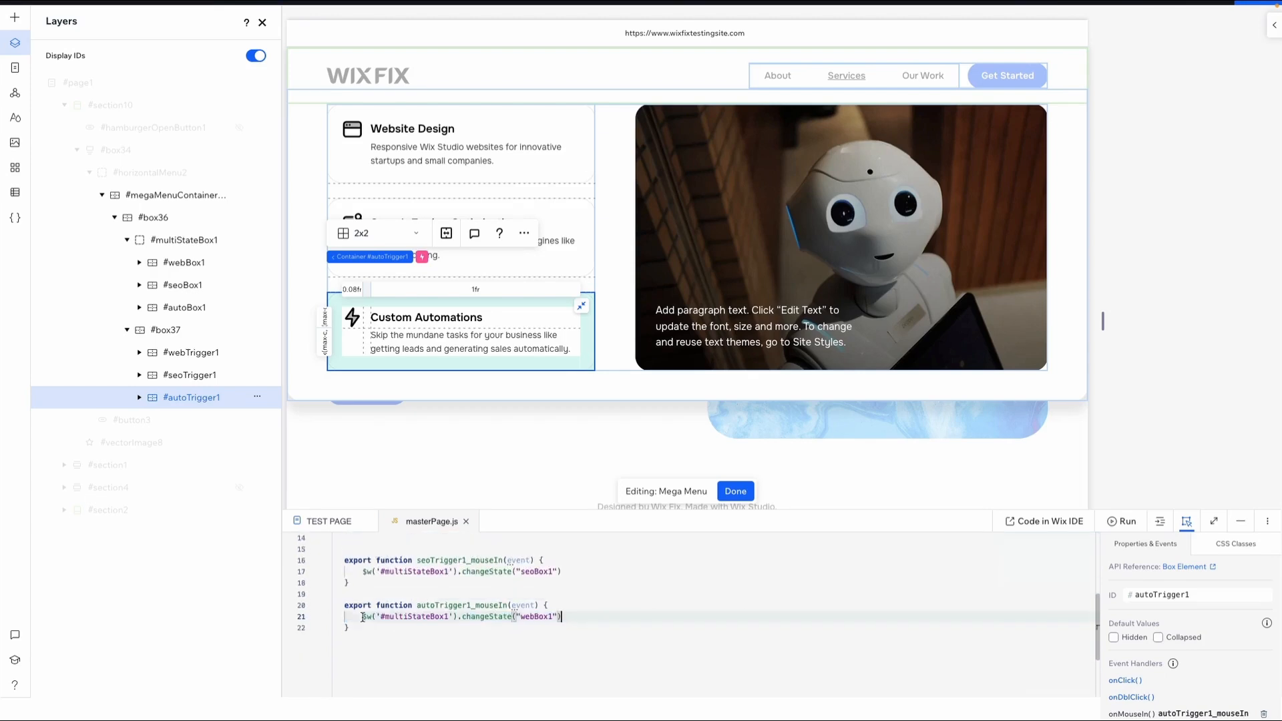
{"action": "left_click", "coordinate": [534, 618]}
{"action": "key", "text": "BackSpace"}
{"action": "key", "text": "BackSpace"}
{"action": "key", "text": "BackSpace"}
{"action": "type", "text": "auto"}
{"action": "left_click", "coordinate": [616, 625]}
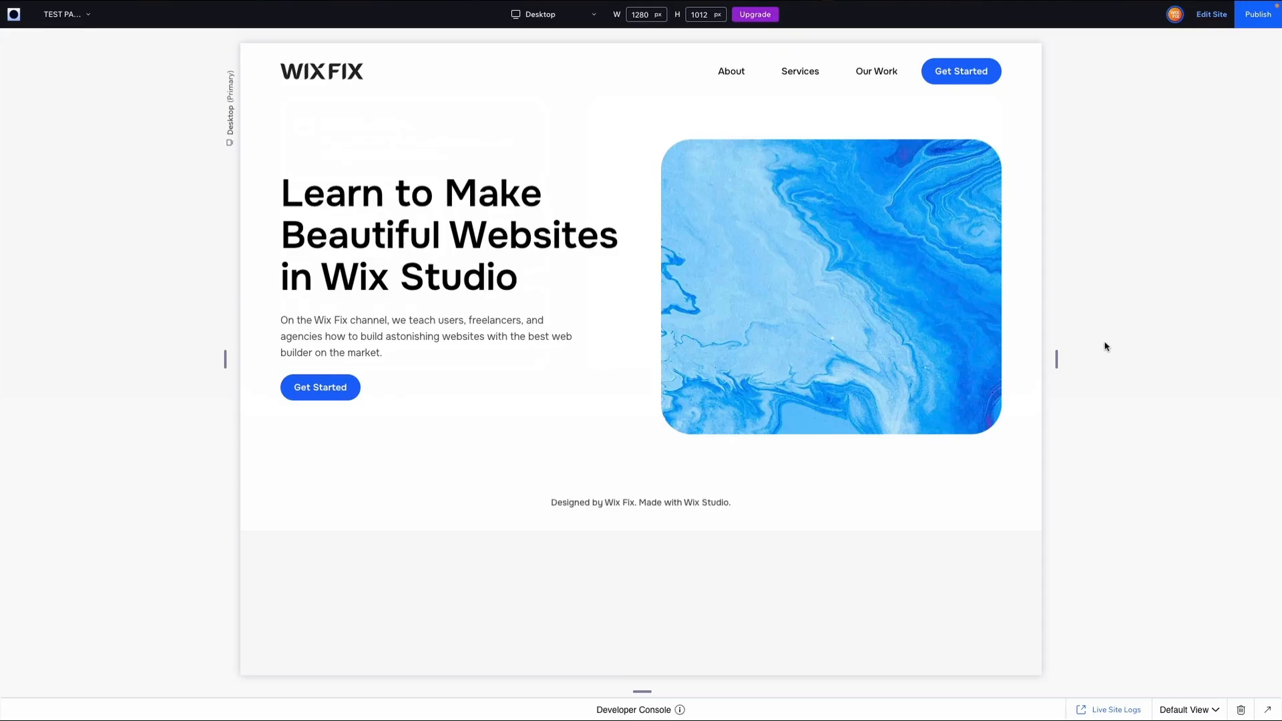
- Test the Website Design, Search Engine Optimization and Custom Automations cards of the Services mega menu in the site preview
{"action": "mouse_move", "coordinate": [804, 73]}
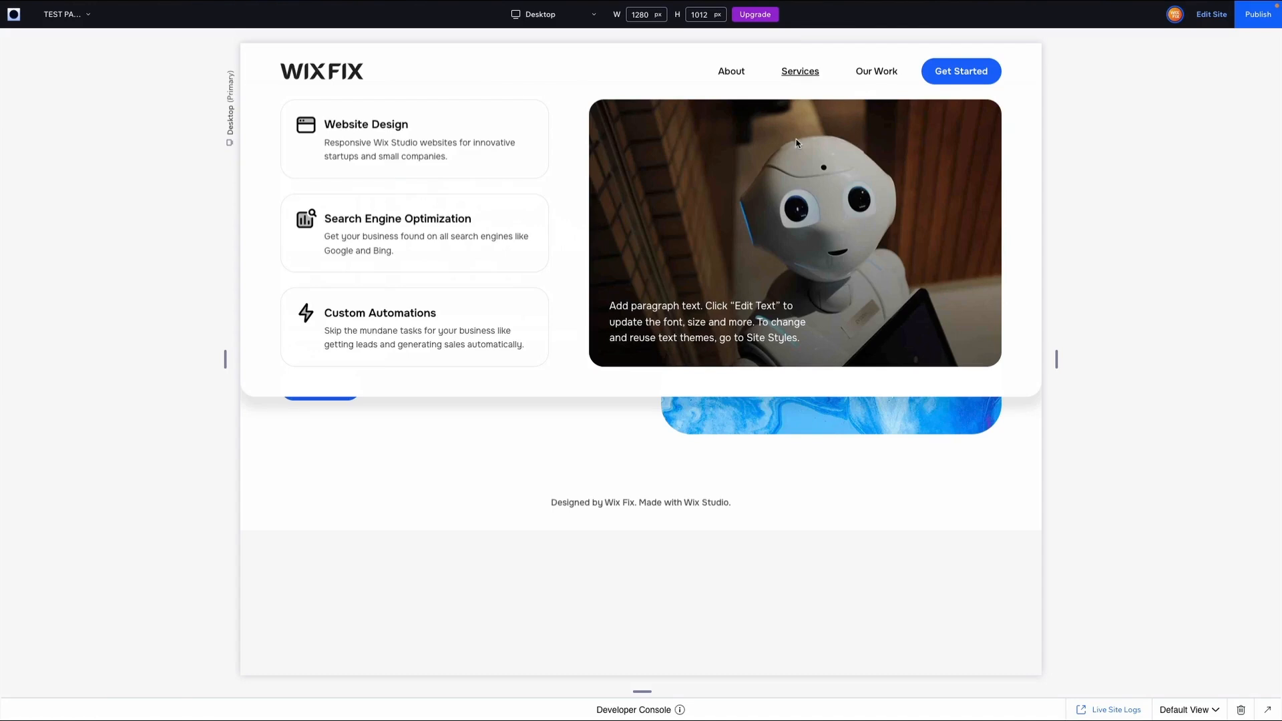
{"action": "mouse_move", "coordinate": [488, 139]}
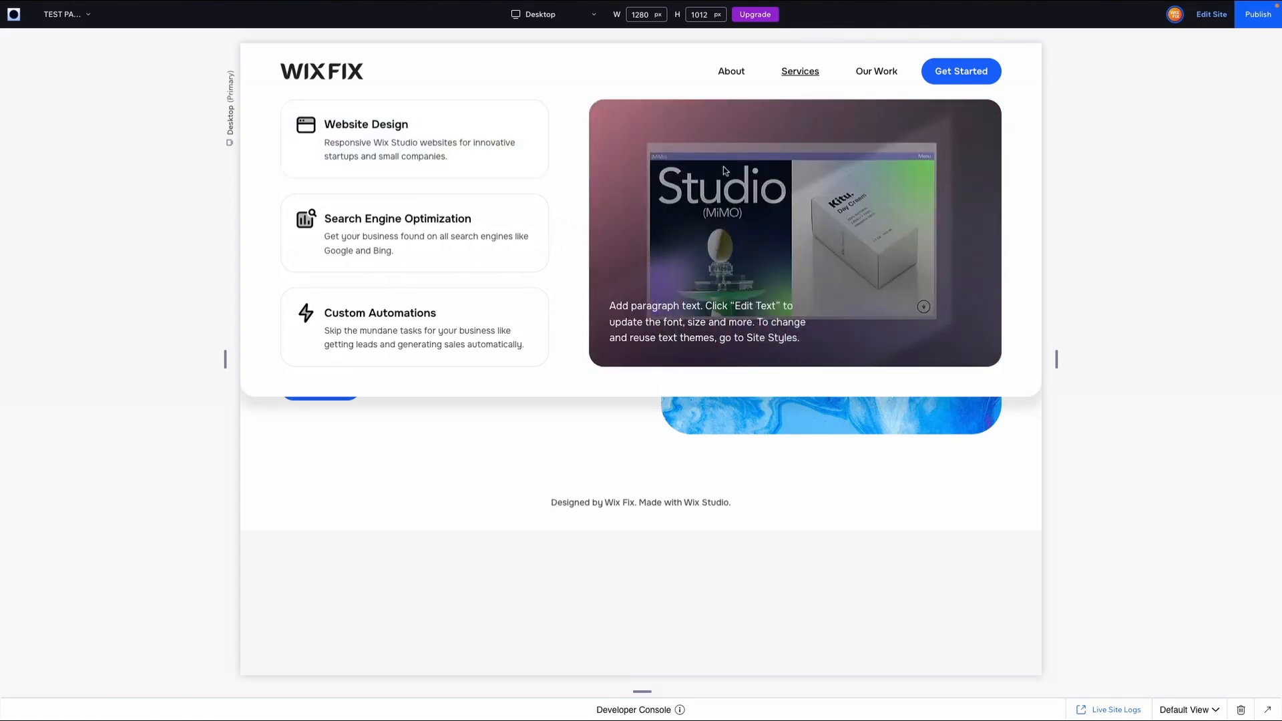
{"action": "mouse_move", "coordinate": [428, 248]}
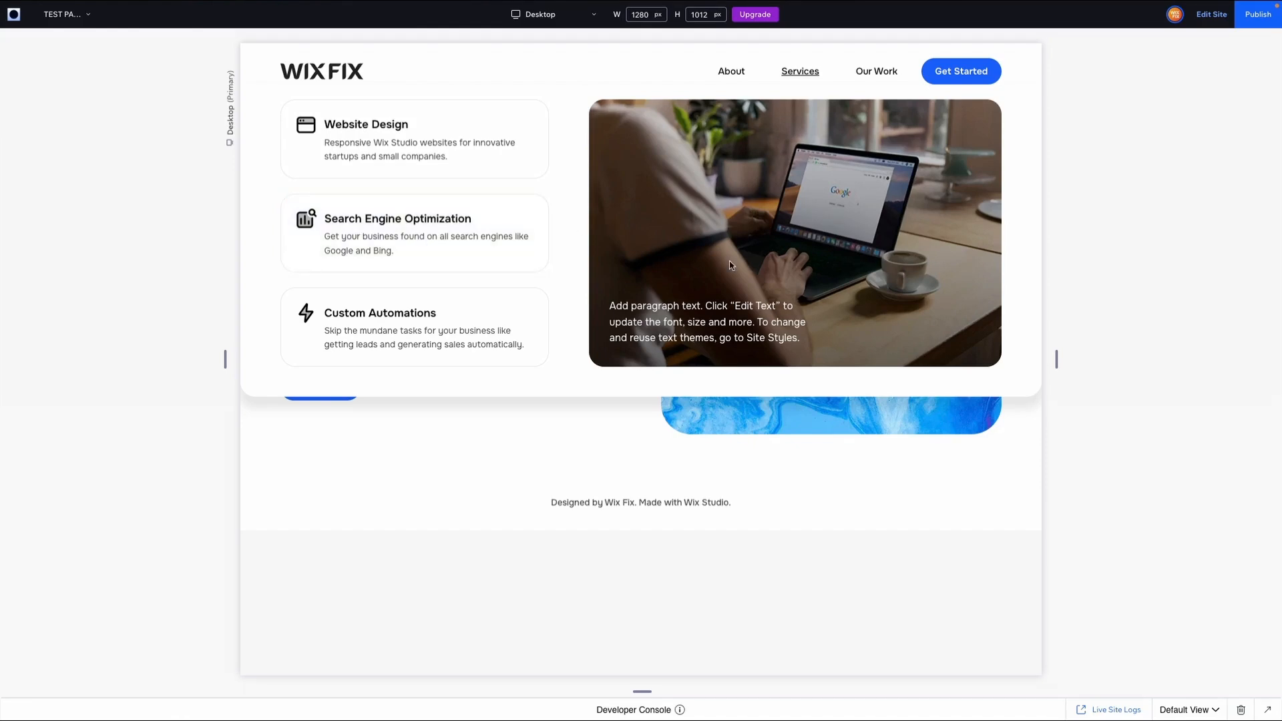
{"action": "mouse_move", "coordinate": [410, 332]}
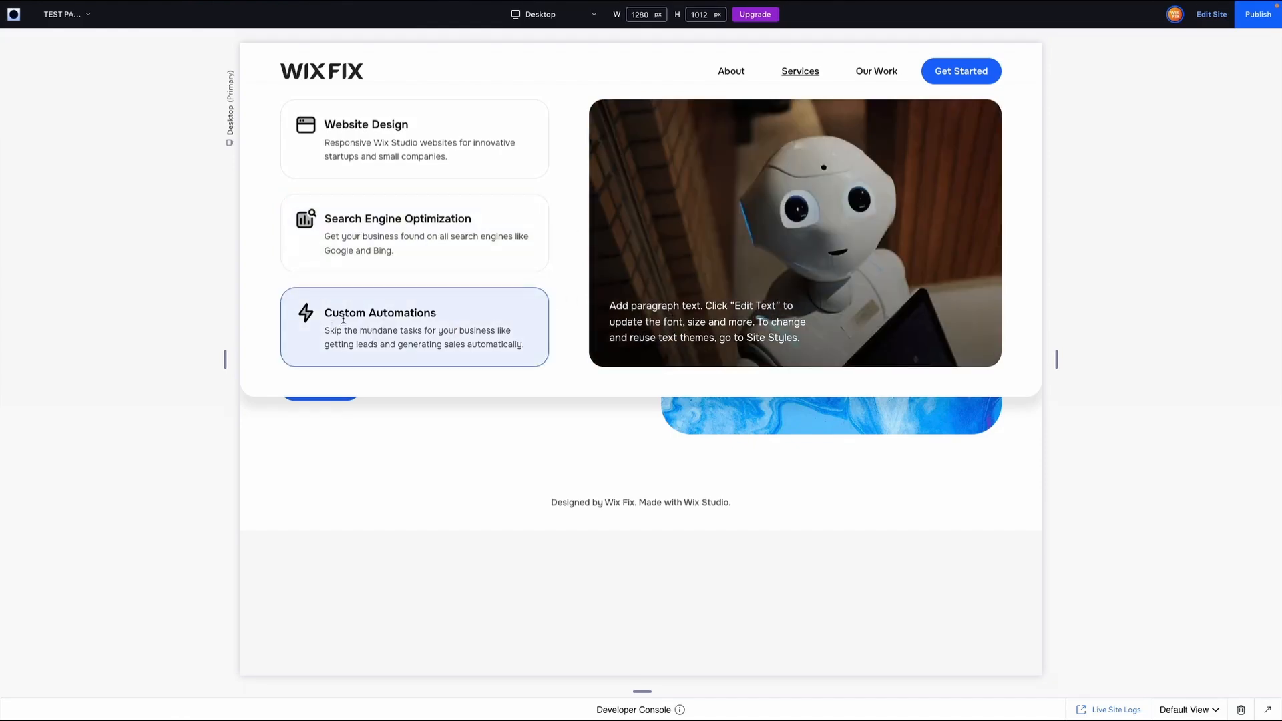